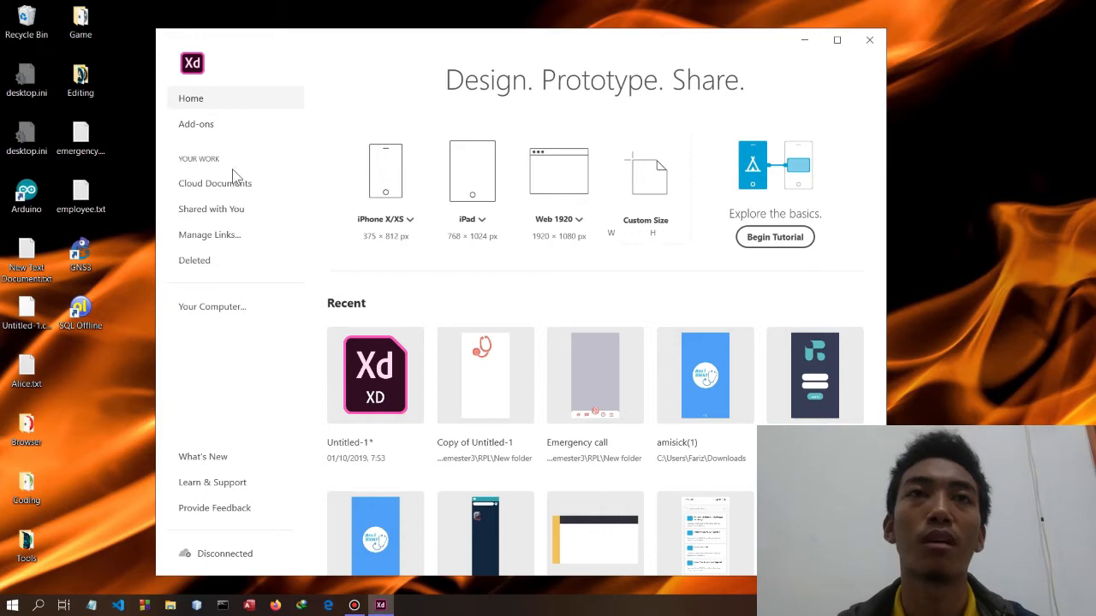
Step: Review the iPhone, iPad and Web artboard size presets offered for a new document
{"action": "left_click", "coordinate": [408, 220]}
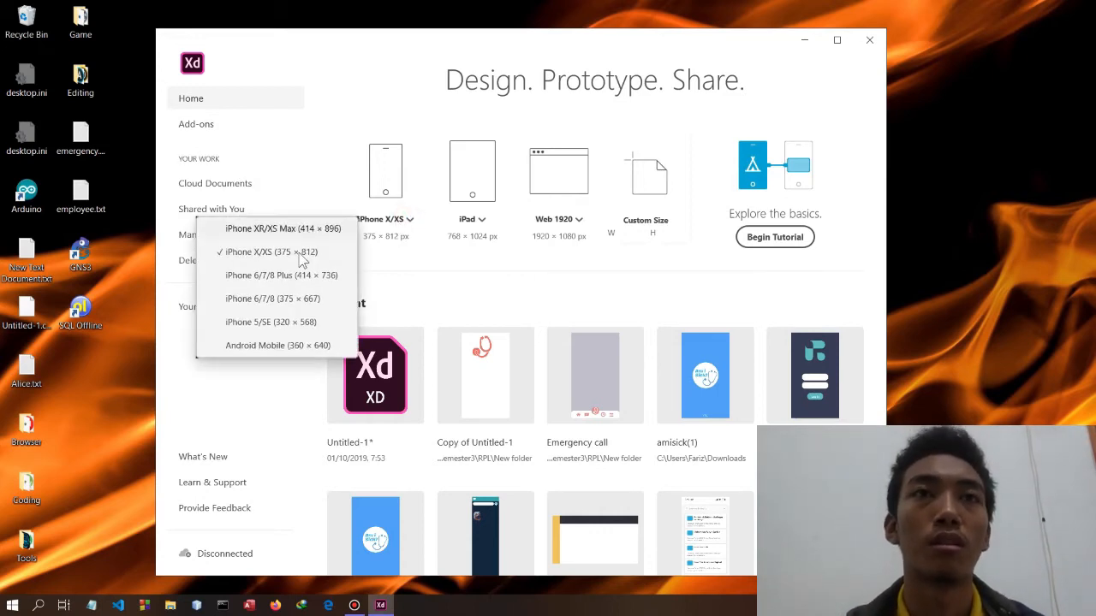
{"action": "left_click", "coordinate": [477, 230]}
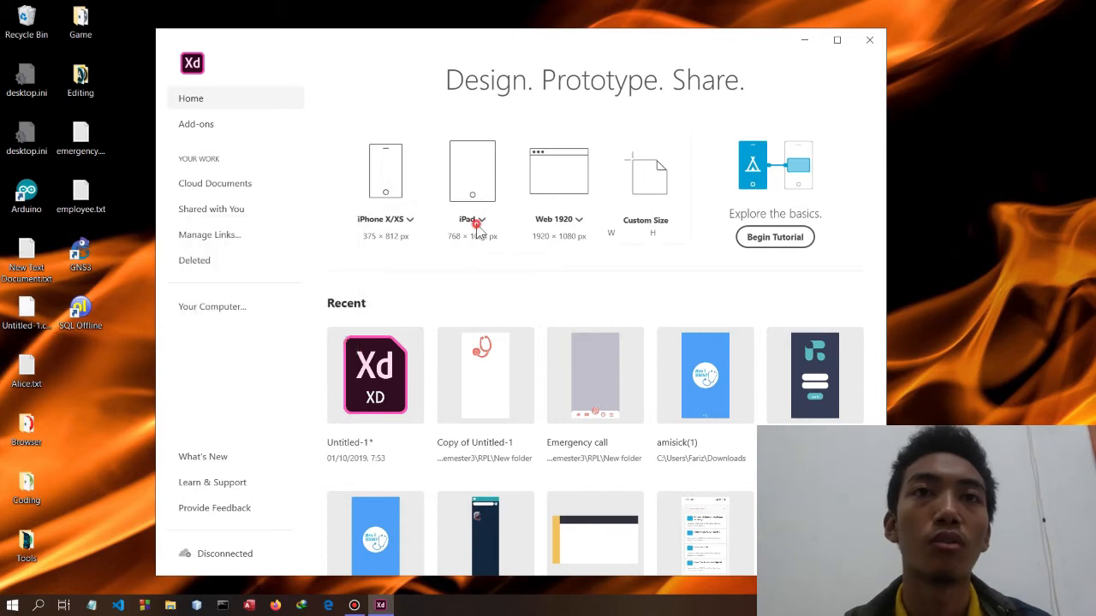
{"action": "left_click", "coordinate": [481, 221]}
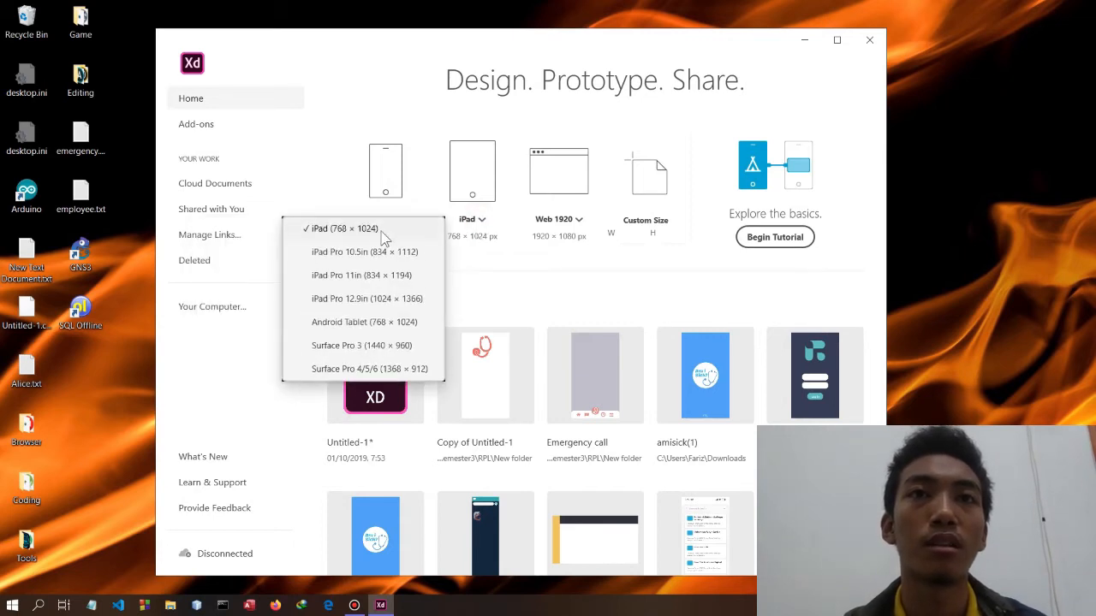
{"action": "left_click", "coordinate": [552, 221]}
{"action": "left_click", "coordinate": [556, 221]}
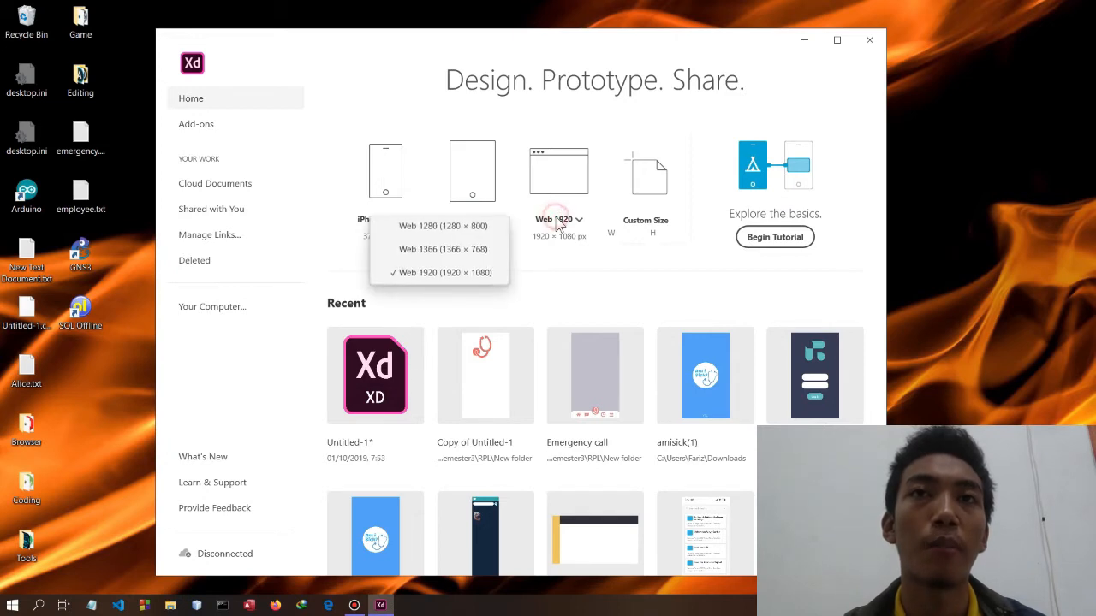
{"action": "left_click", "coordinate": [630, 233]}
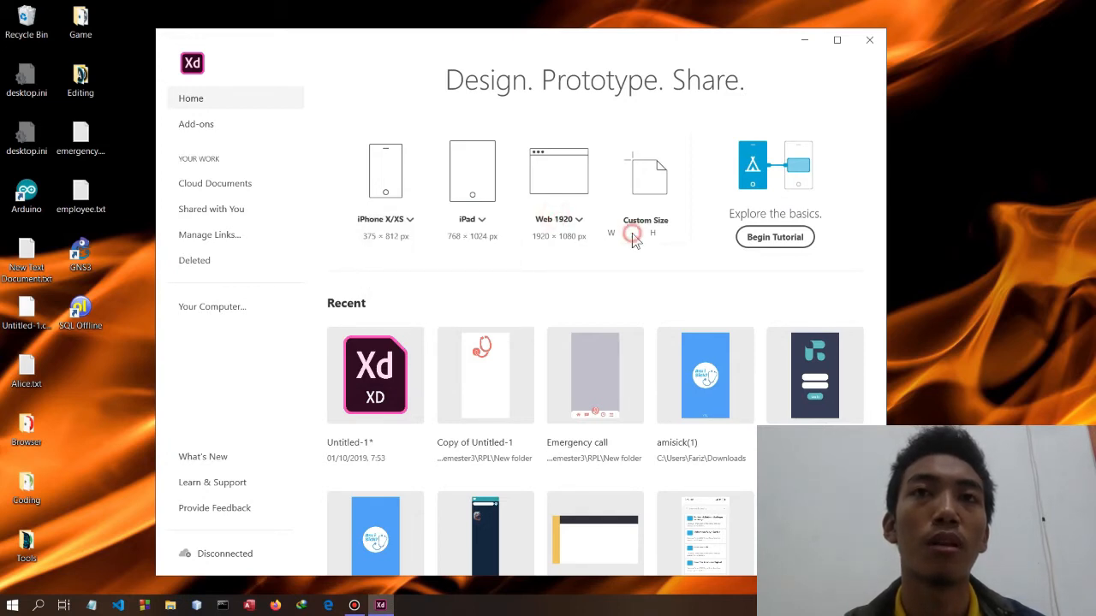
{"action": "type", "text": "4"}
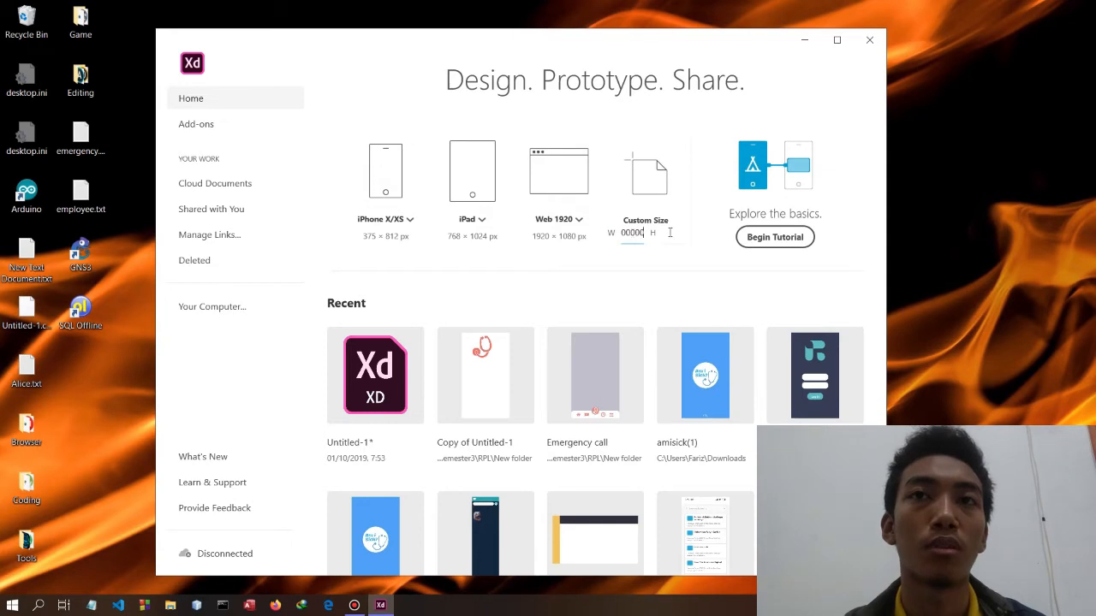
{"action": "left_click", "coordinate": [671, 240]}
{"action": "type", "text": "744"}
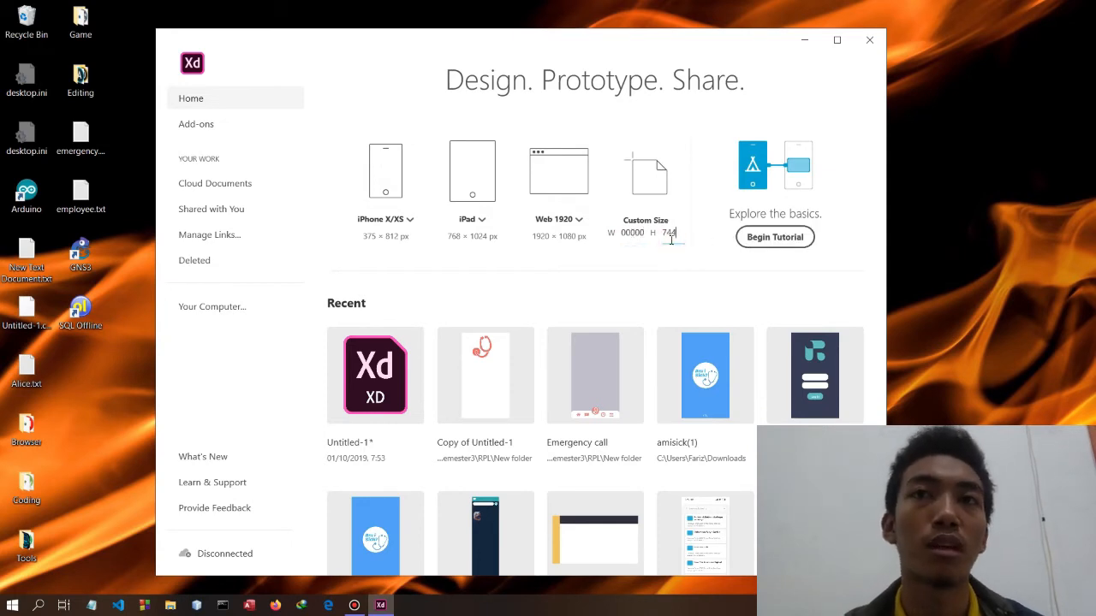
{"action": "key", "text": "BackSpace"}
{"action": "key", "text": "BackSpace"}
{"action": "key", "text": "BackSpace"}
{"action": "key", "text": "BackSpace"}
{"action": "key", "text": "BackSpace"}
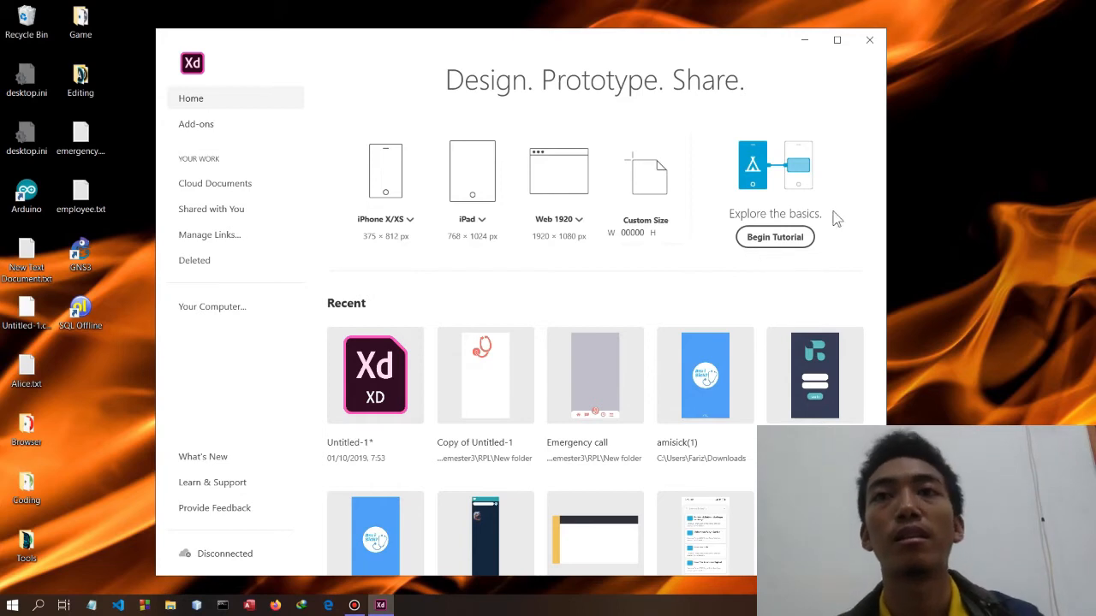
Step: Start the built-in basics tutorial and maximize its document window
{"action": "left_click", "coordinate": [755, 242]}
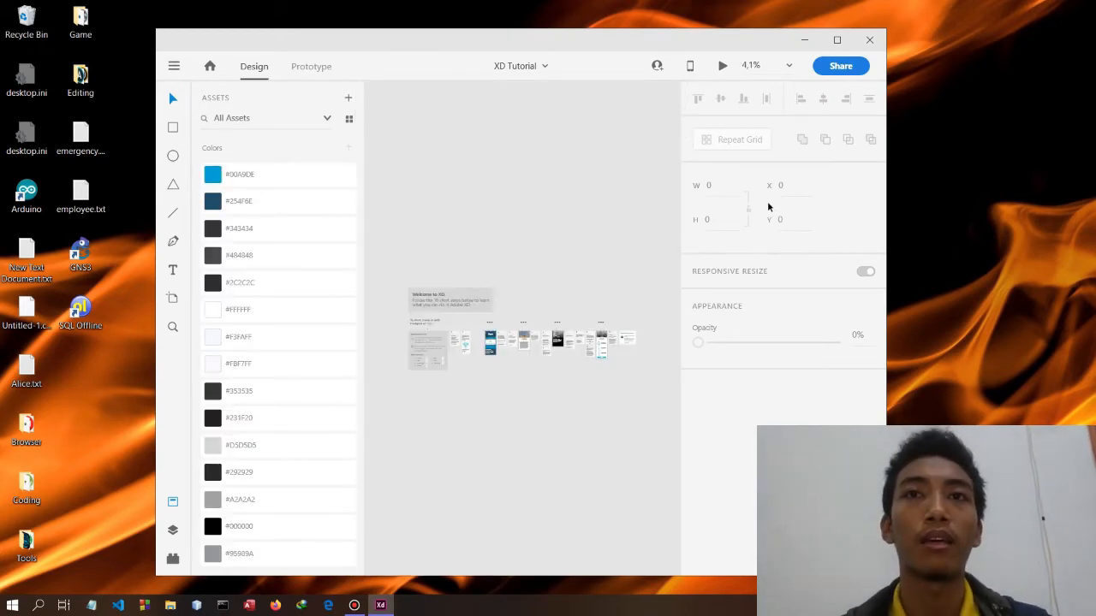
{"action": "left_click", "coordinate": [837, 39]}
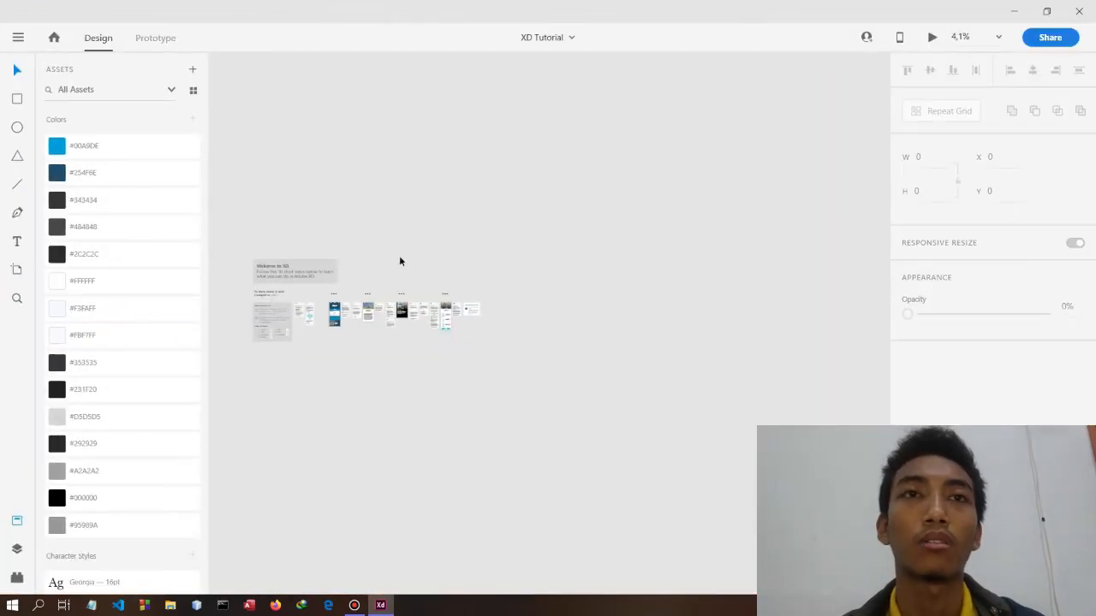
Step: Survey the tutorial document, covering the welcome banner, the Keyboard shortcuts card and the row of numbered lesson cards
{"action": "scroll", "coordinate": [399, 261], "scroll_direction": "up", "scroll_amount": 4}
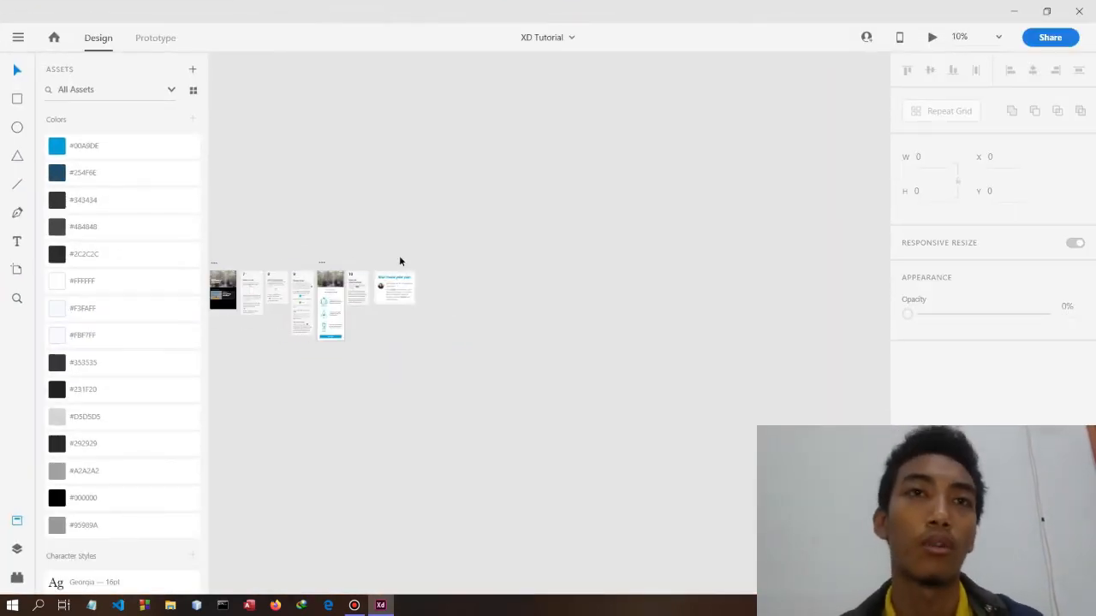
{"action": "scroll", "coordinate": [400, 261], "scroll_direction": "left", "scroll_amount": 2}
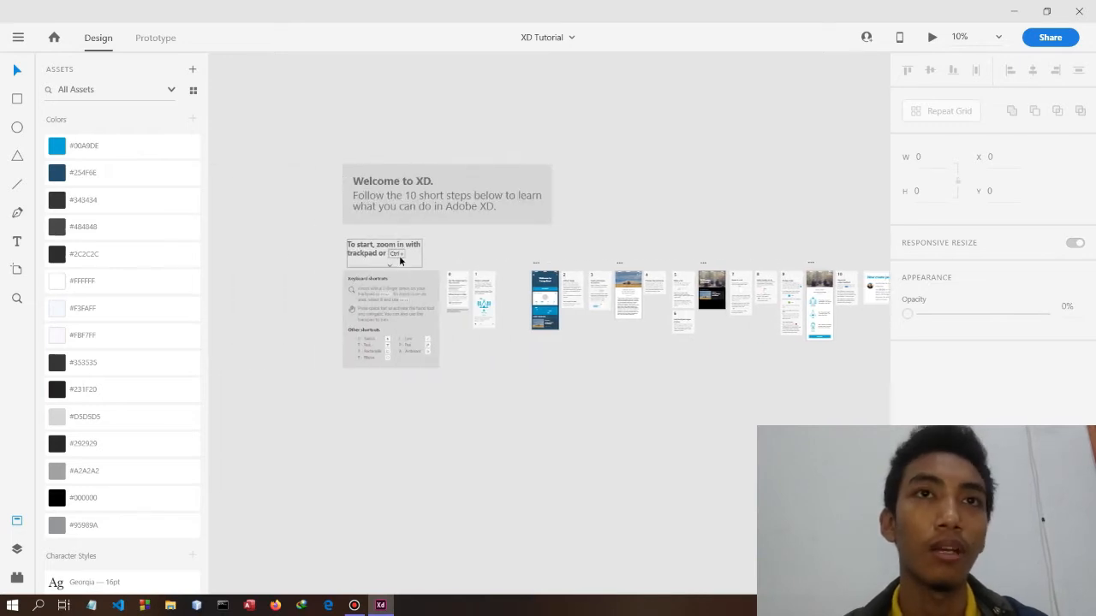
{"action": "scroll", "coordinate": [400, 261], "scroll_direction": "right", "scroll_amount": 2}
{"action": "scroll", "coordinate": [400, 261], "scroll_direction": "left", "scroll_amount": 1}
{"action": "scroll", "coordinate": [399, 261], "scroll_direction": "down", "scroll_amount": 1}
{"action": "scroll", "coordinate": [399, 261], "scroll_direction": "up", "scroll_amount": 1}
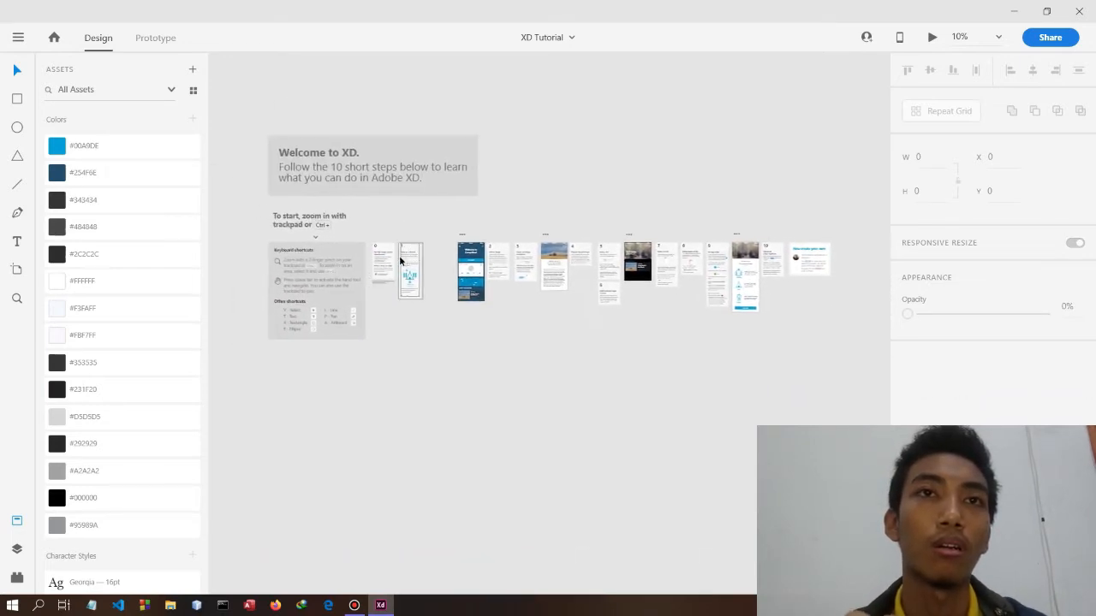
{"action": "scroll", "coordinate": [399, 257], "scroll_direction": "left", "scroll_amount": 1}
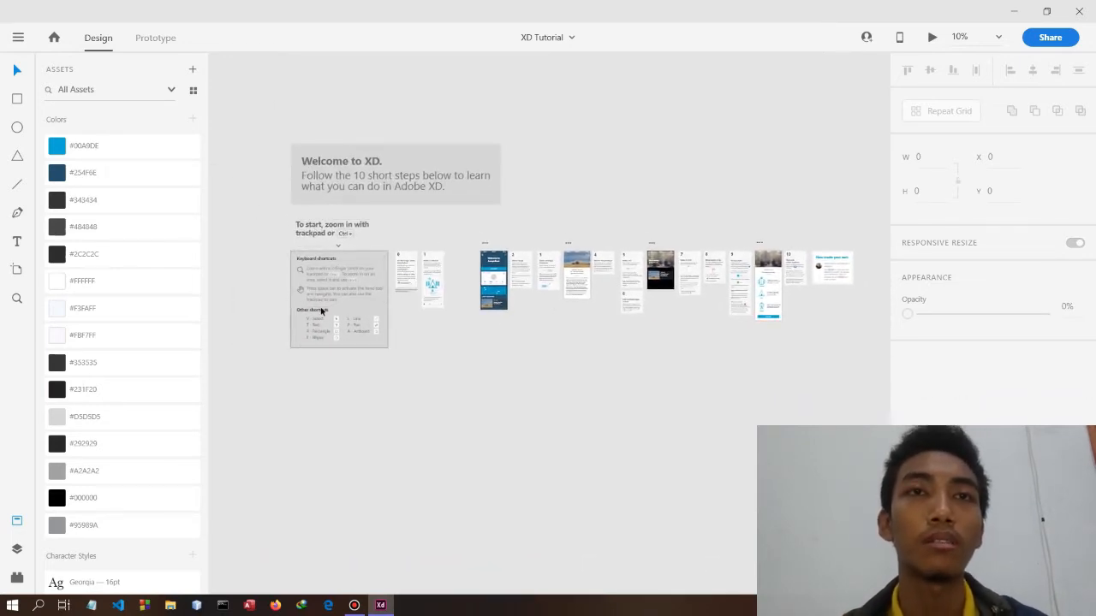
{"action": "scroll", "coordinate": [320, 308], "scroll_direction": "up", "scroll_amount": 2}
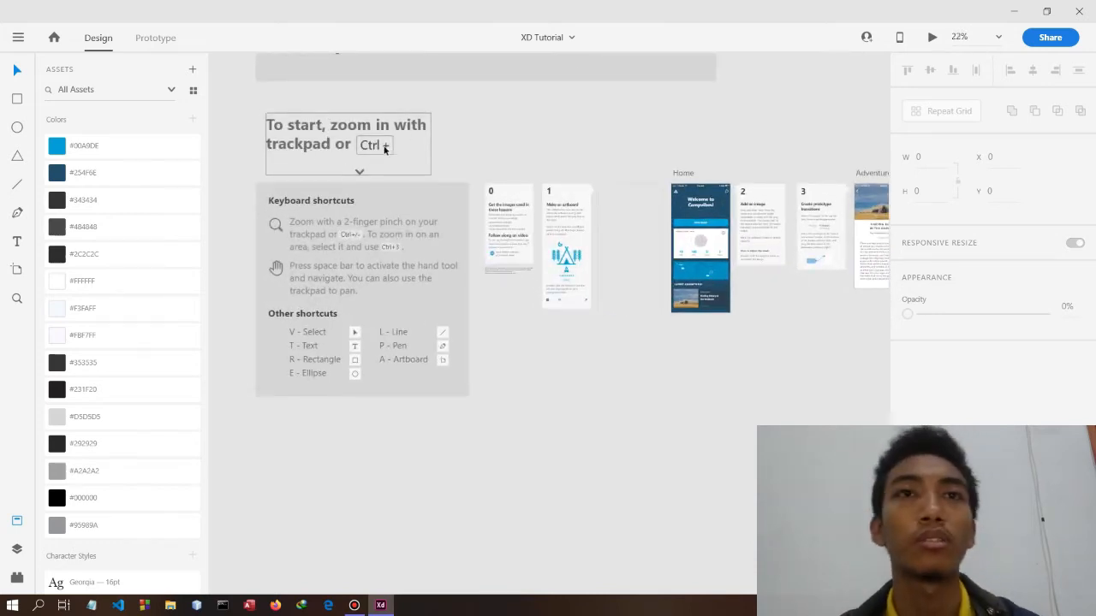
Step: Practise zooming in and out around the Keyboard shortcuts card, as its instructions describe
{"action": "key", "text": "ctrl+plus"}
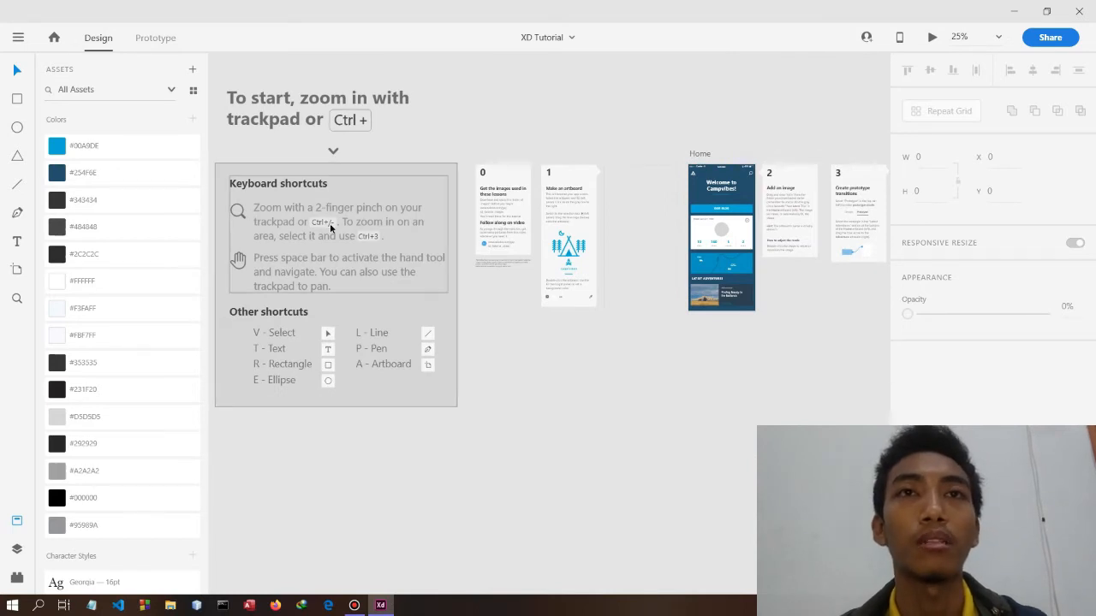
{"action": "key", "text": "ctrl+plus"}
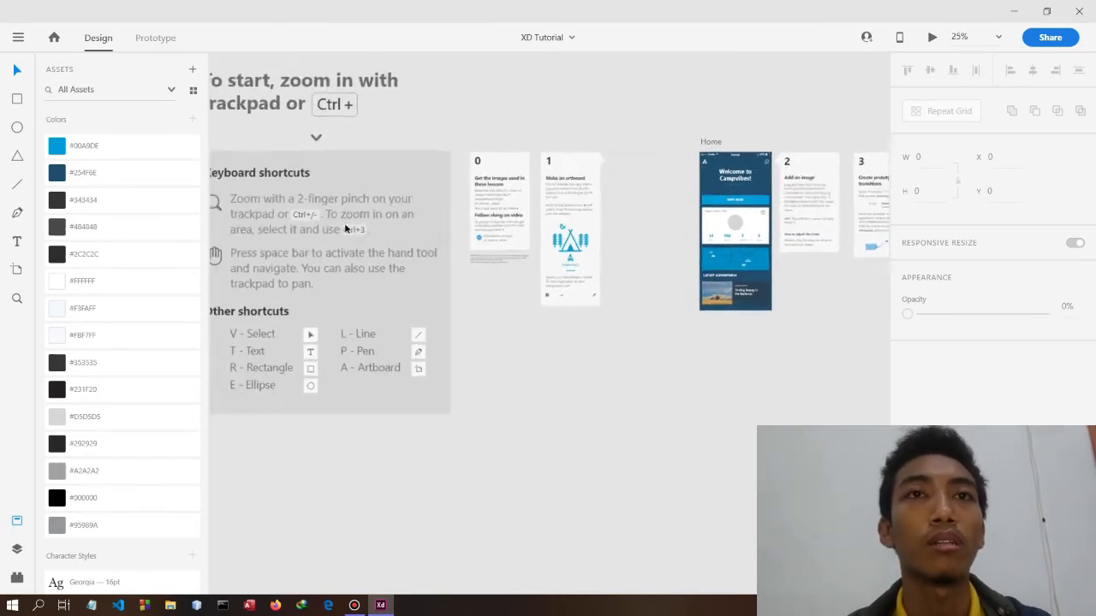
{"action": "key", "text": "ctrl+minus"}
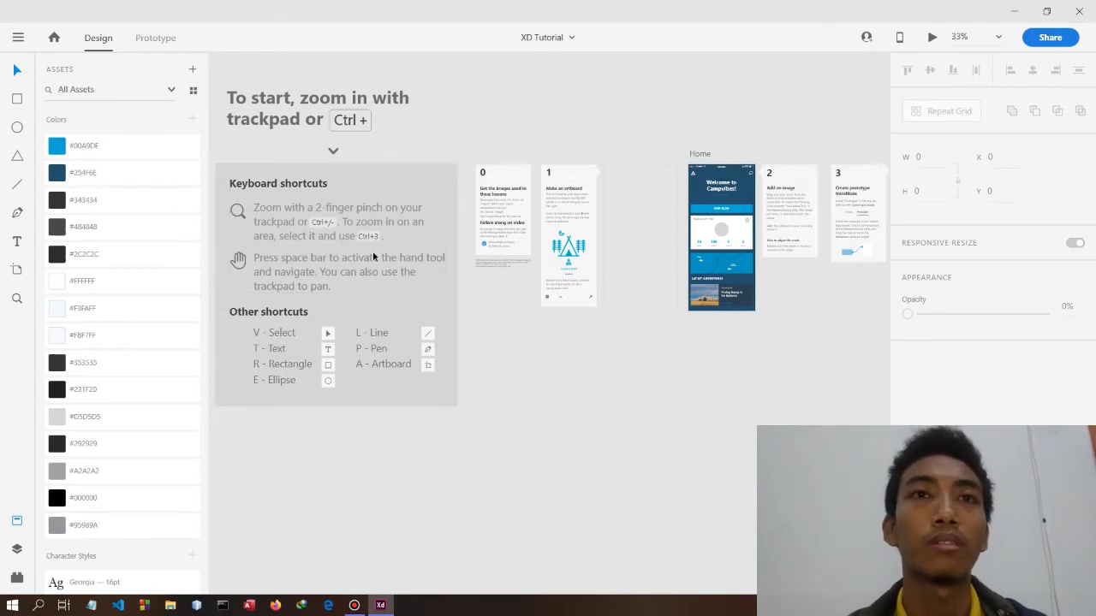
{"action": "key", "text": "ctrl+plus"}
{"action": "scroll", "coordinate": [372, 254], "scroll_direction": "left", "scroll_amount": 4}
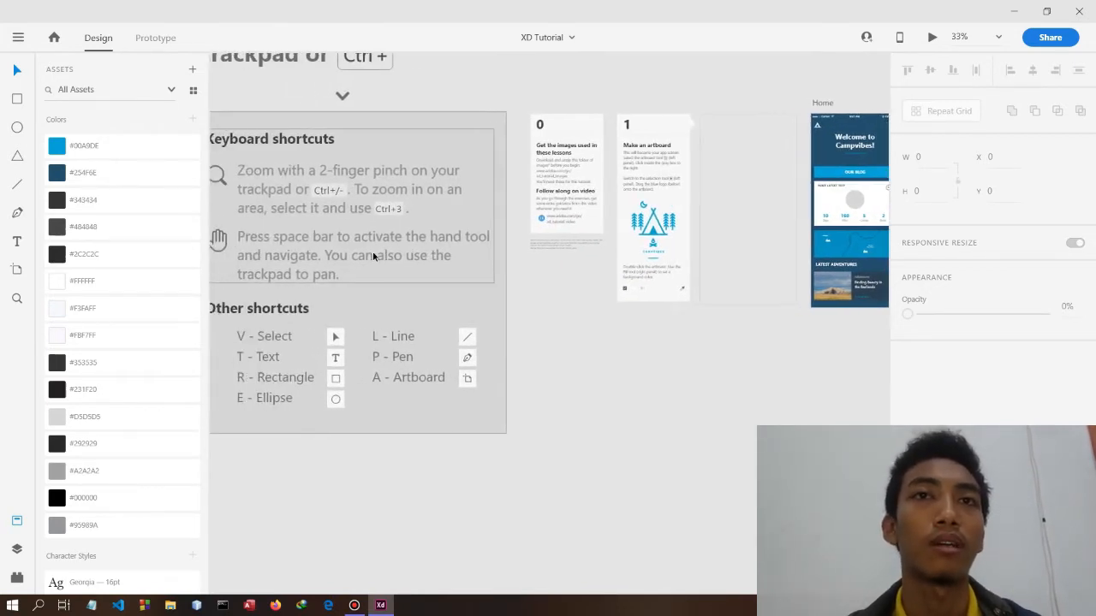
Step: Zoom to the selected Keyboard shortcuts card and examine its zooming, panning and tool shortcut instructions
{"action": "left_click", "coordinate": [473, 229]}
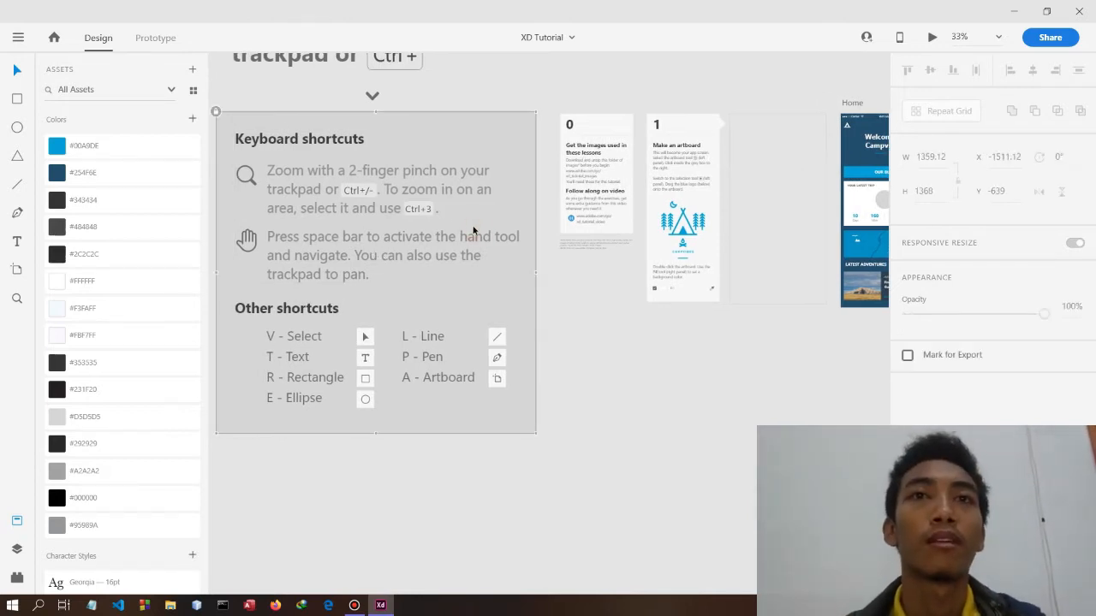
{"action": "key", "text": "ctrl+3"}
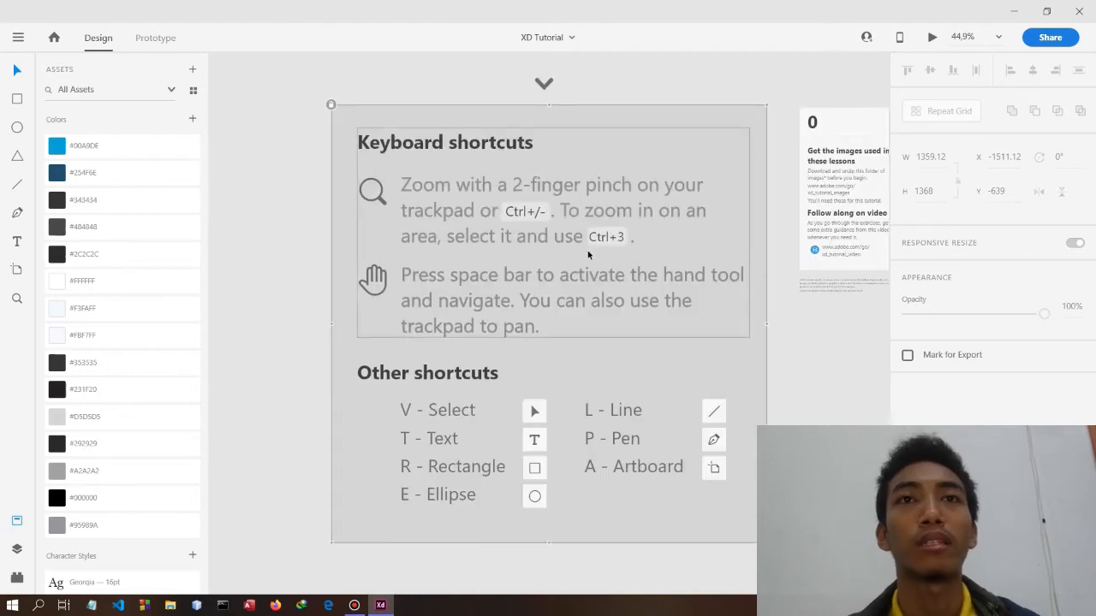
{"action": "scroll", "coordinate": [587, 250], "scroll_direction": "down", "scroll_amount": 2}
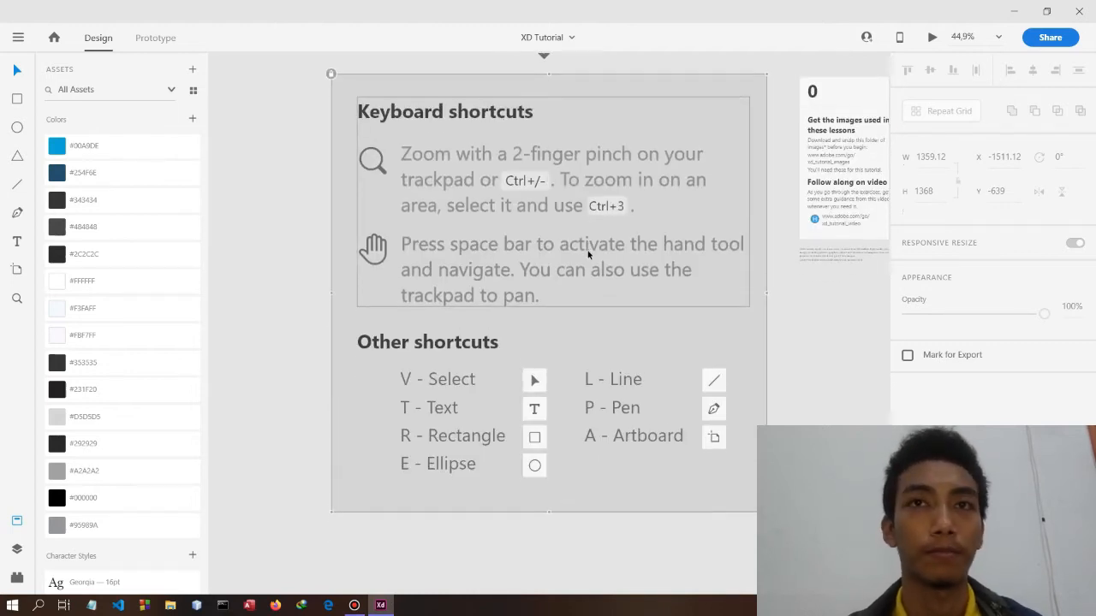
{"action": "left_click", "coordinate": [380, 243]}
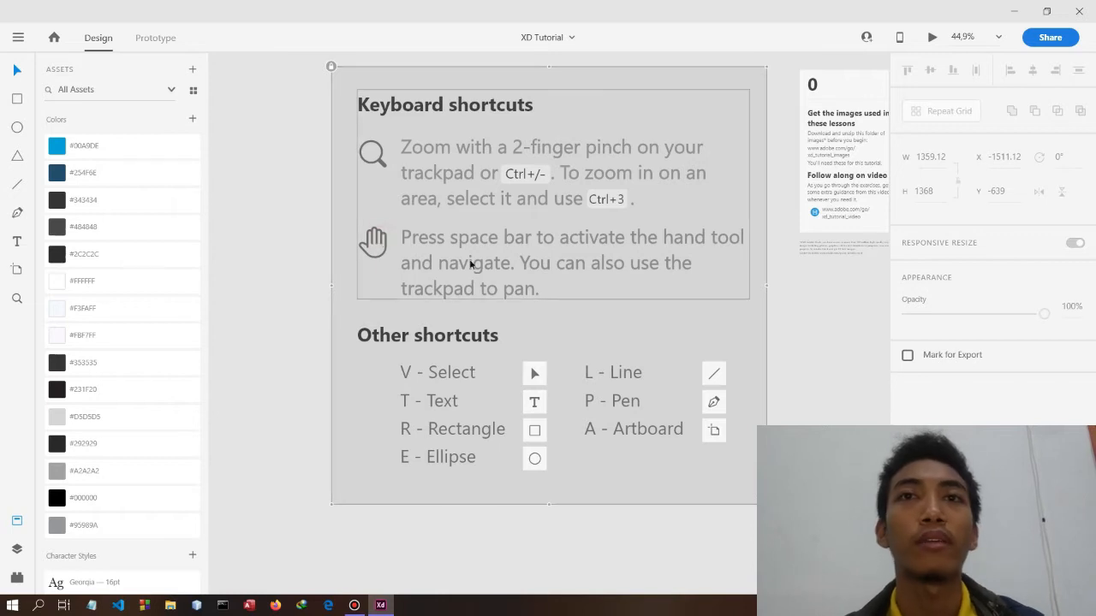
{"action": "scroll", "coordinate": [469, 258], "scroll_direction": "down", "scroll_amount": 1}
{"action": "scroll", "coordinate": [587, 227], "scroll_direction": "right", "scroll_amount": 2}
{"action": "scroll", "coordinate": [587, 227], "scroll_direction": "up", "scroll_amount": 1}
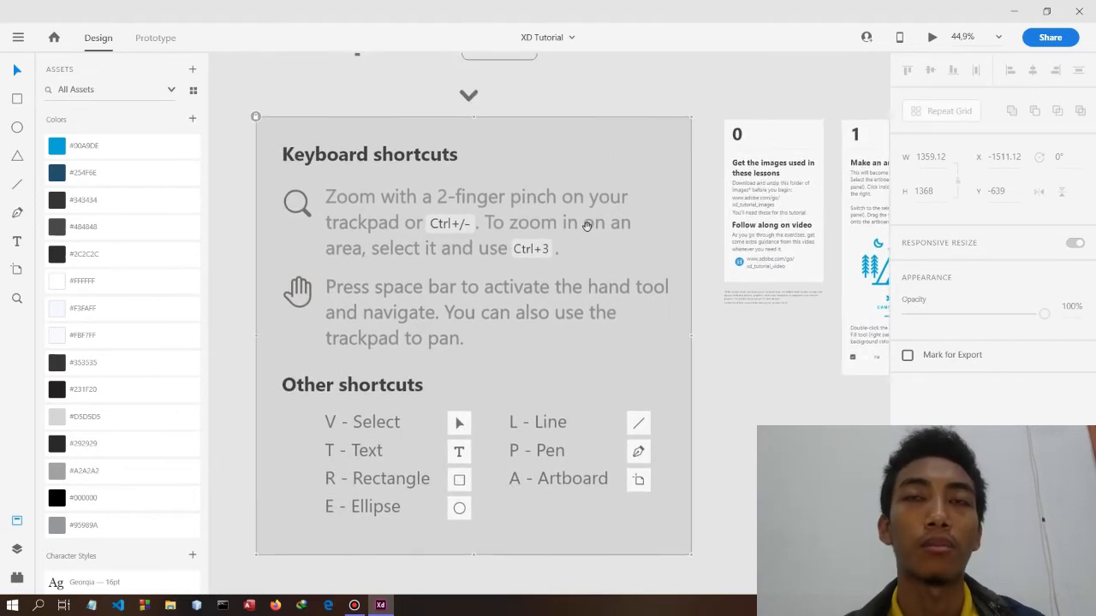
{"action": "scroll", "coordinate": [587, 227], "scroll_direction": "right", "scroll_amount": 2}
{"action": "scroll", "coordinate": [585, 224], "scroll_direction": "down", "scroll_amount": 4}
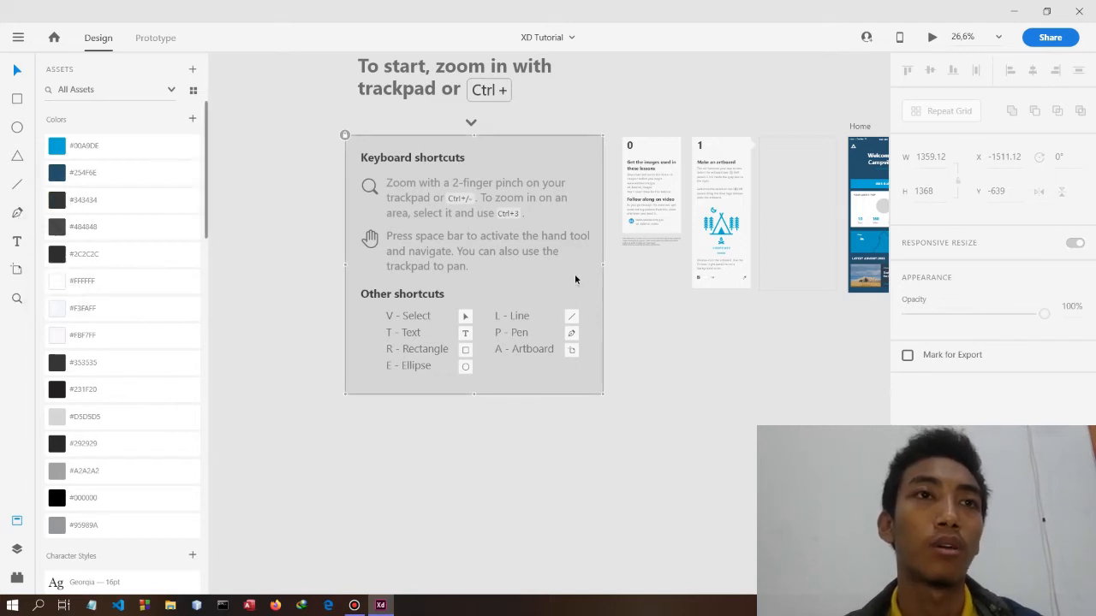
Step: Try the Zoom, Text and Artboard tools in turn and return to the Select tool
{"action": "key", "text": "z"}
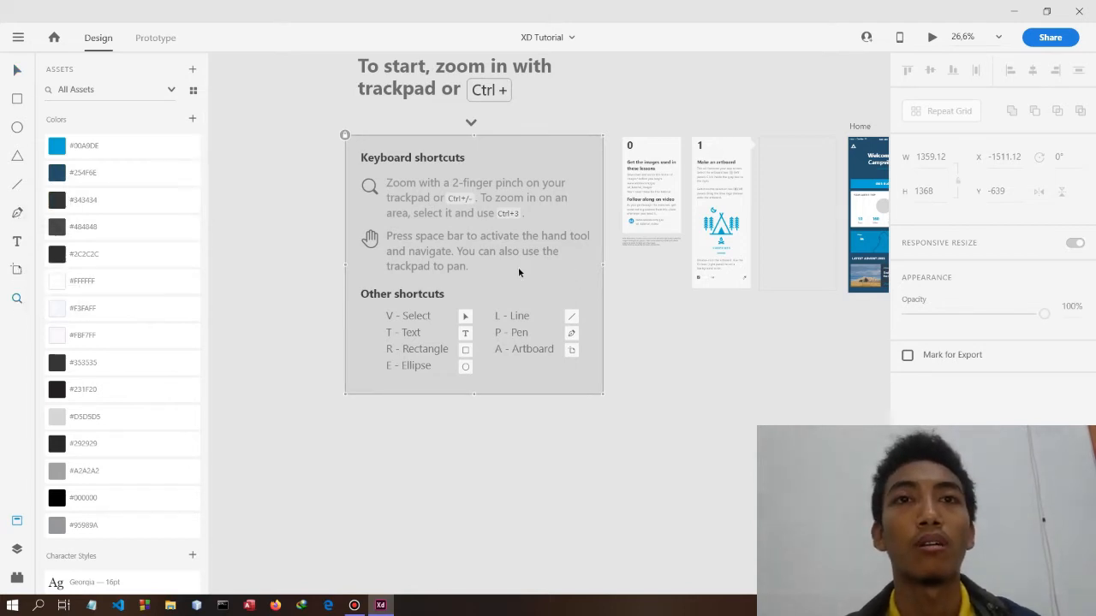
{"action": "key", "text": "v"}
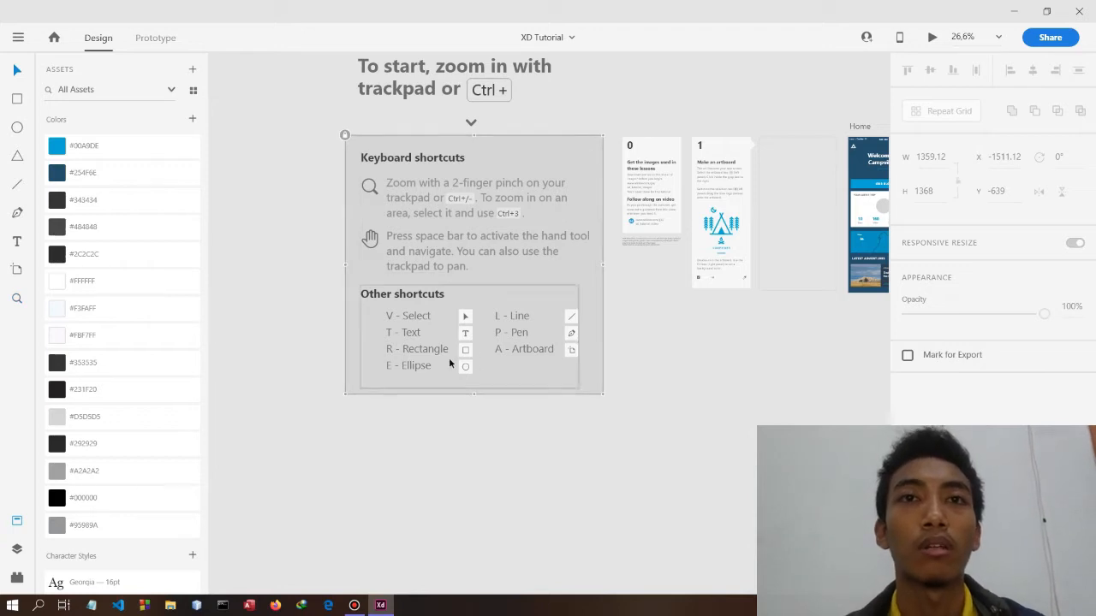
{"action": "key", "text": "t"}
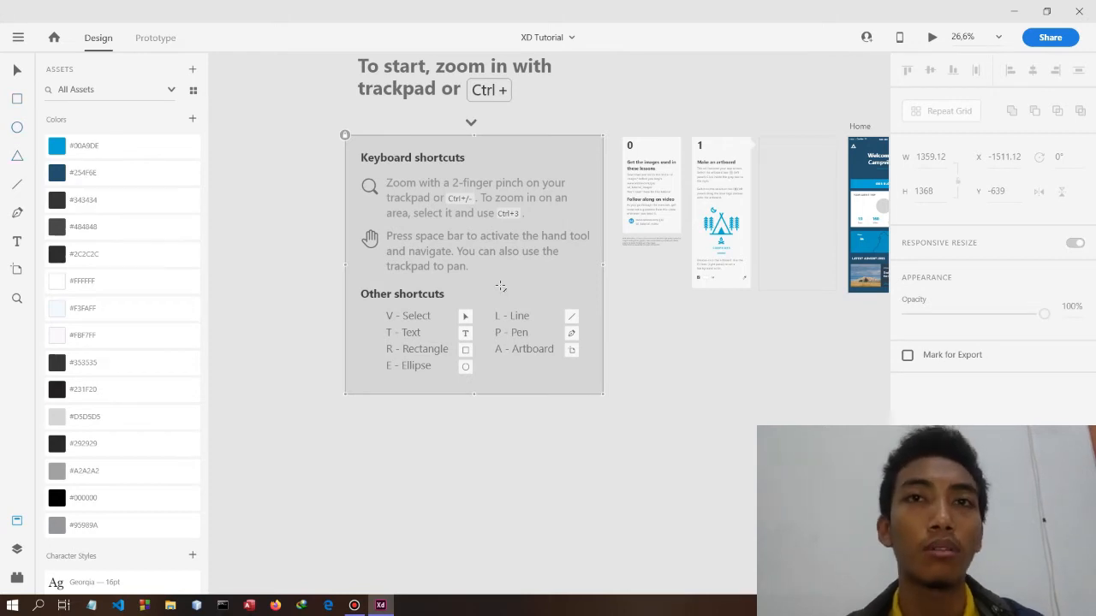
{"action": "key", "text": "a"}
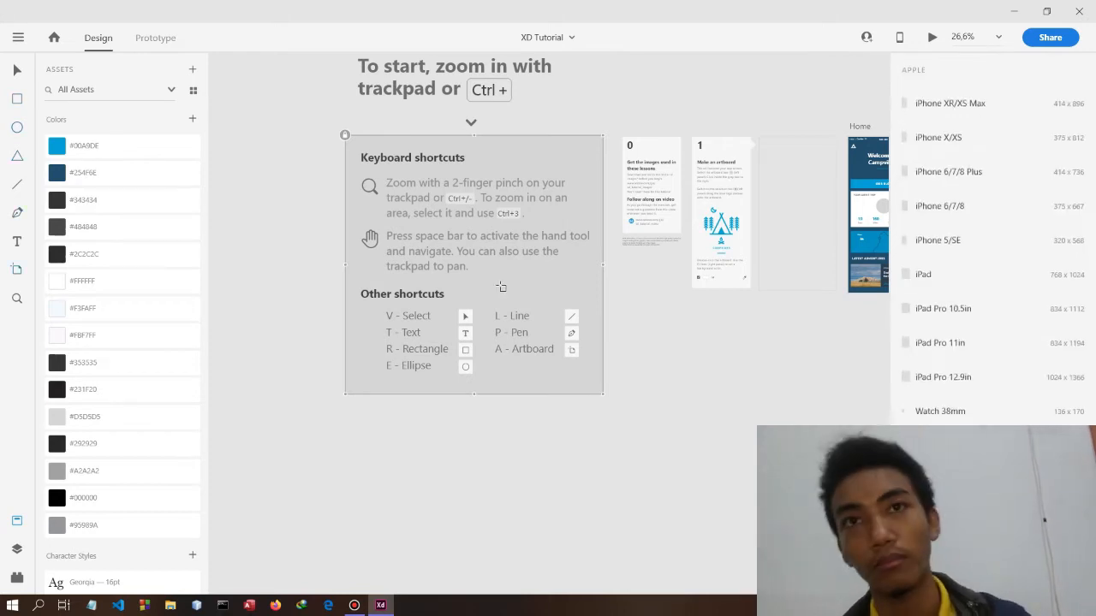
{"action": "key", "text": "v"}
Step: Zoom to lesson card 0 and read the instructions on cards 0 and 1
{"action": "left_click", "coordinate": [649, 150]}
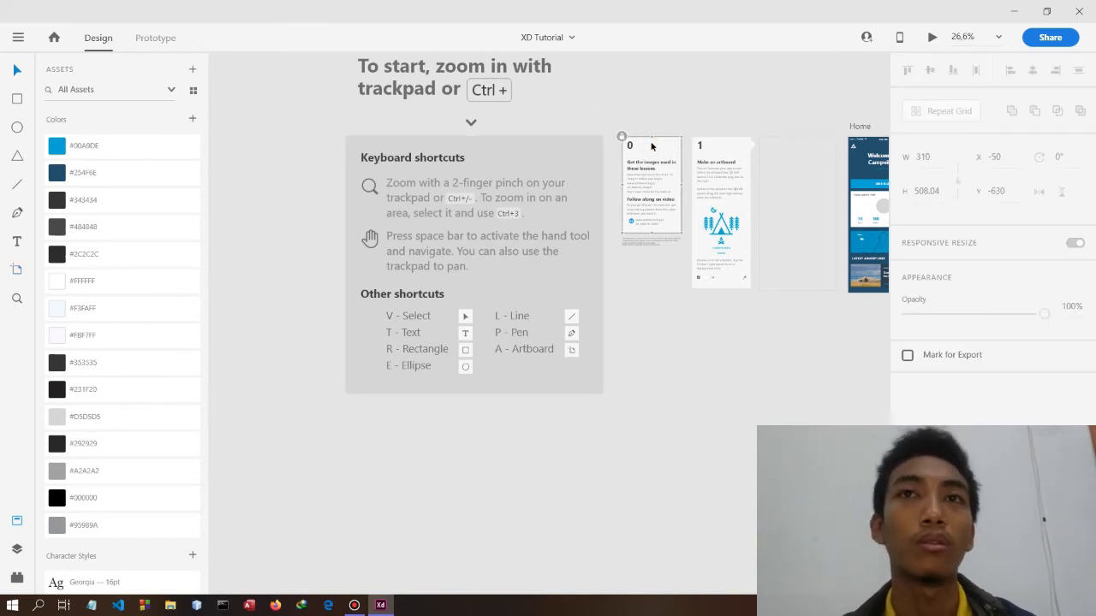
{"action": "key", "text": "ctrl+3"}
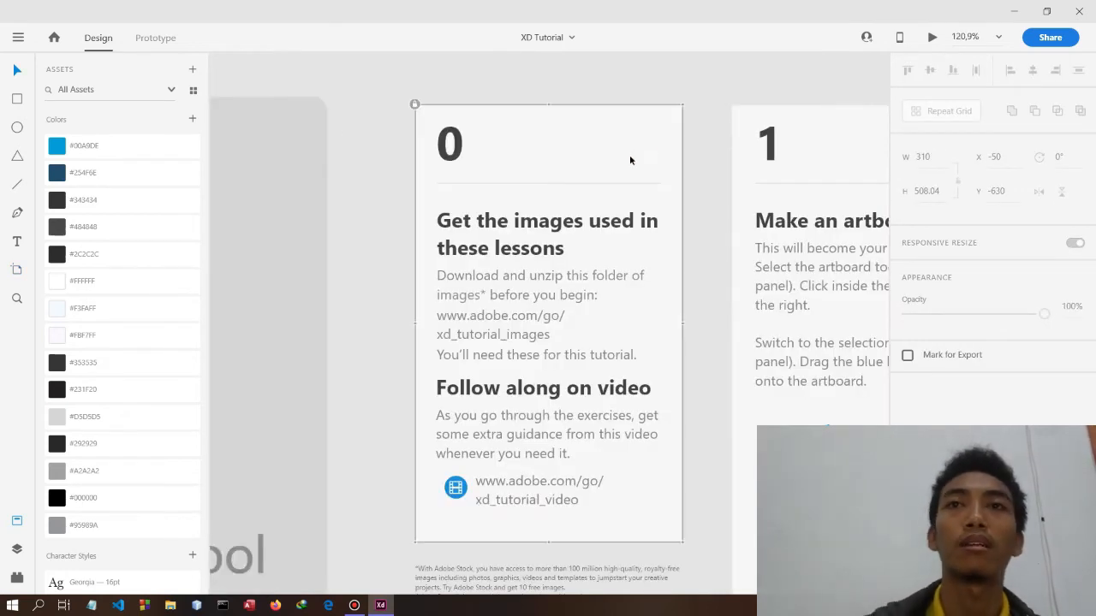
{"action": "scroll", "coordinate": [637, 237], "scroll_direction": "right", "scroll_amount": 5}
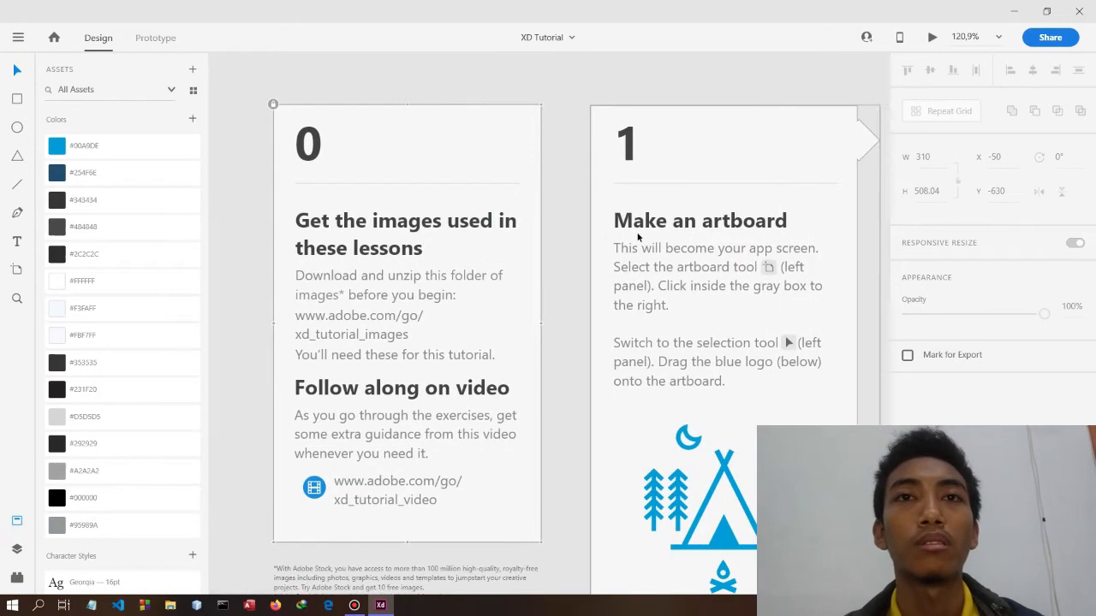
{"action": "scroll", "coordinate": [637, 238], "scroll_direction": "right", "scroll_amount": 2}
{"action": "scroll", "coordinate": [543, 232], "scroll_direction": "down", "scroll_amount": 5}
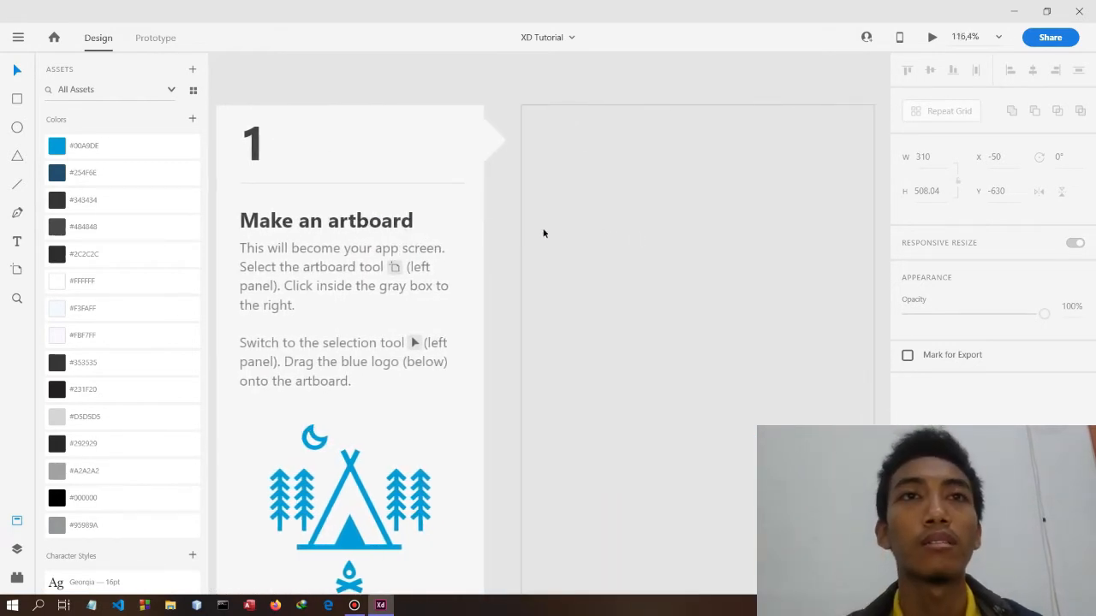
Step: Create a 375 × 812 artboard in the gray box beside card 1 and move the blue Campvibes logo to about X 81, Y 260 on it
{"action": "key", "text": "a"}
{"action": "left_click", "coordinate": [614, 265]}
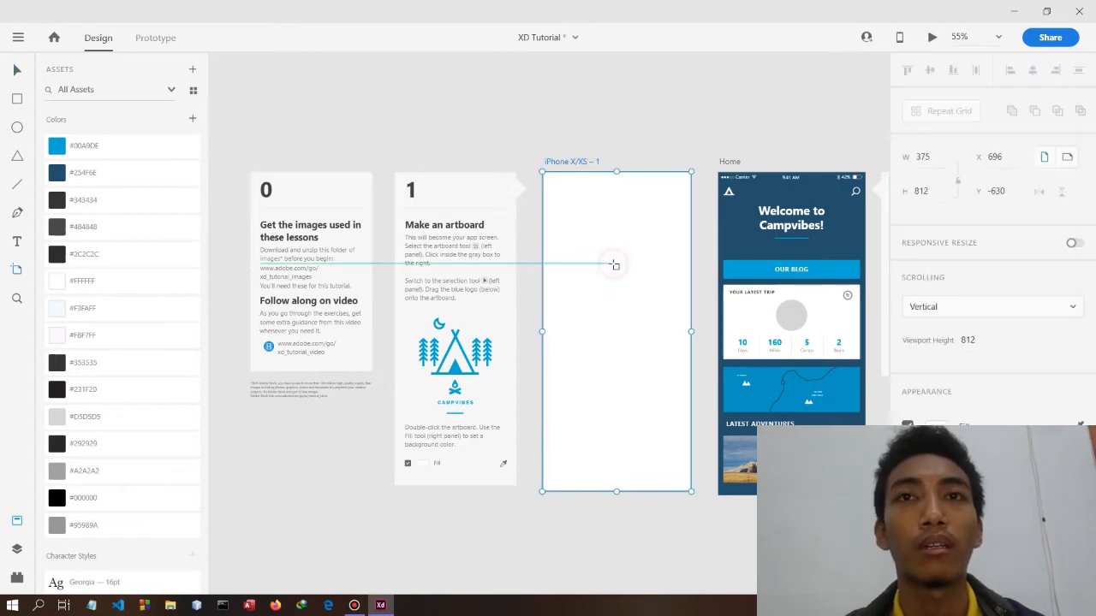
{"action": "key", "text": "v"}
{"action": "left_click", "coordinate": [460, 339]}
{"action": "left_click_drag", "start_coordinate": [460, 340], "coordinate": [644, 313]}
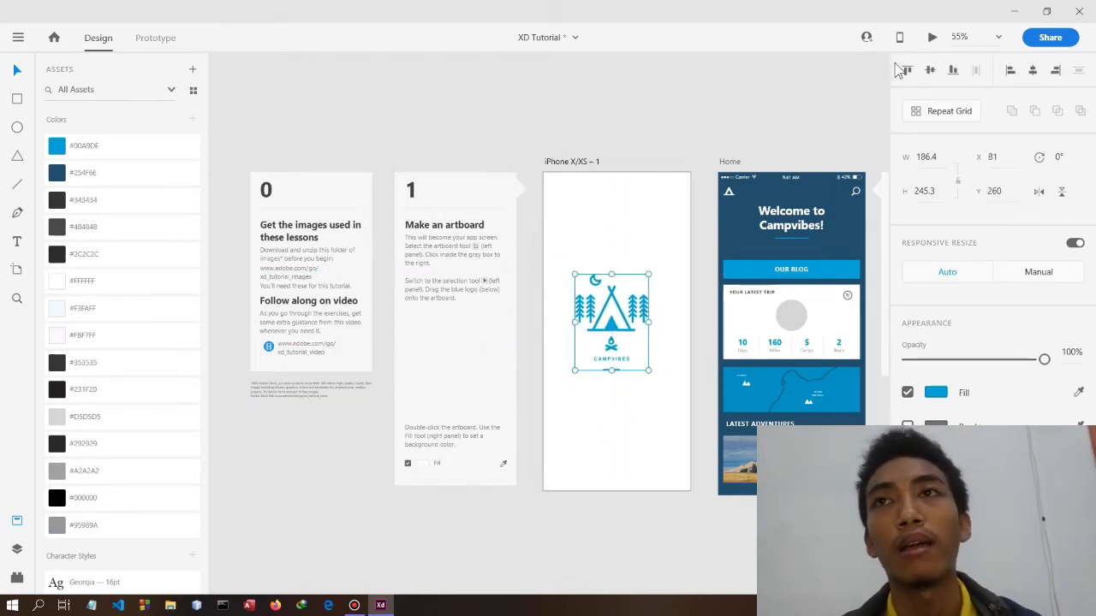
Step: Center the Campvibes logo vertically and horizontally on the artboard and place a duplicate exactly over it
{"action": "left_click", "coordinate": [930, 71]}
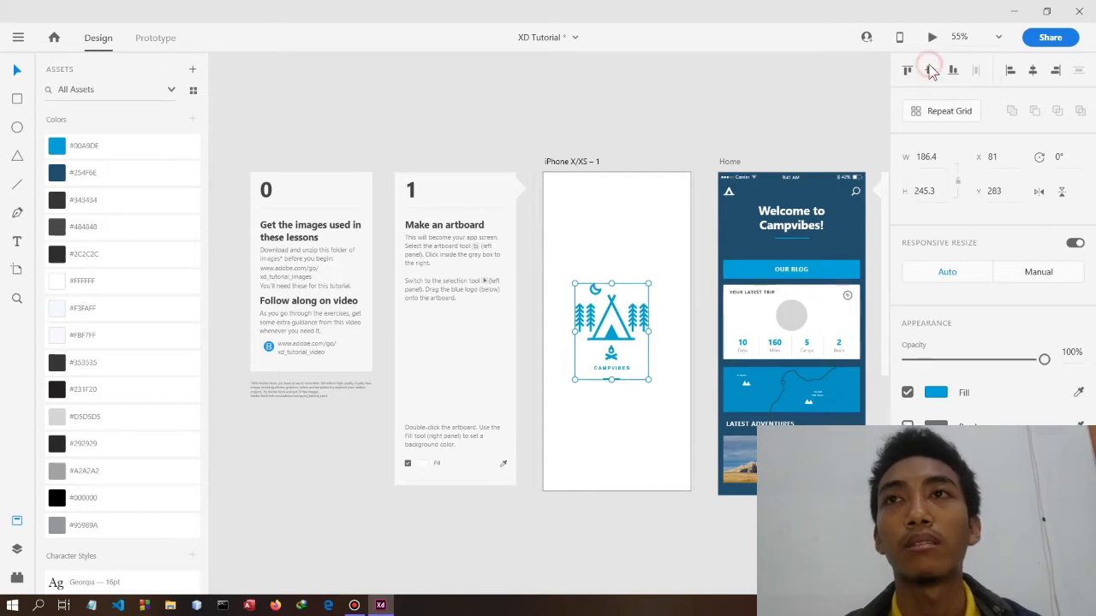
{"action": "left_click", "coordinate": [1032, 72]}
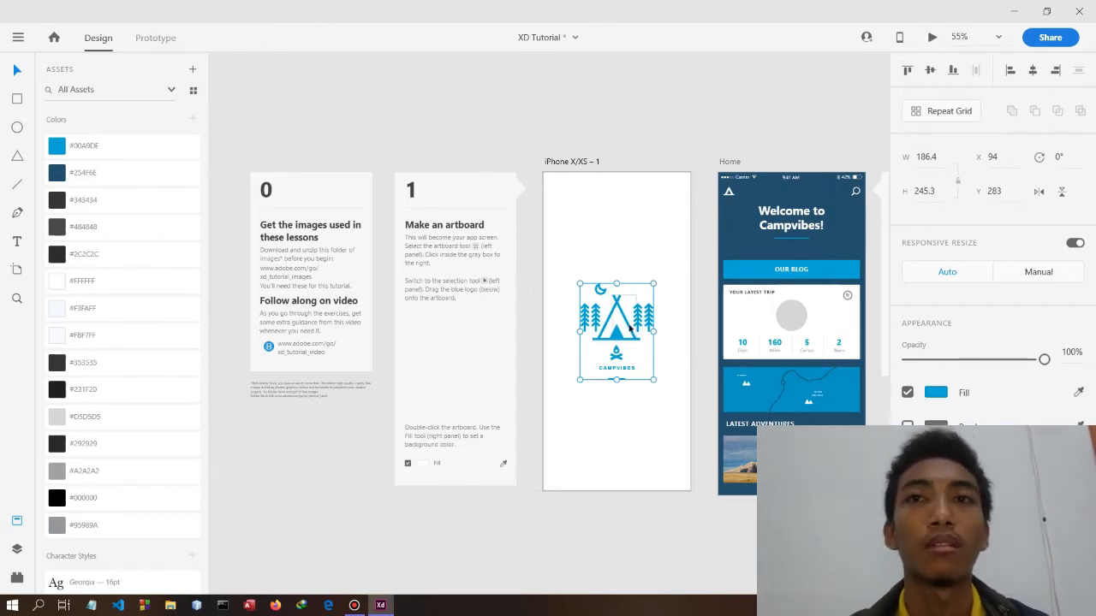
{"action": "left_click_drag", "start_coordinate": [630, 326], "coordinate": [628, 232]}
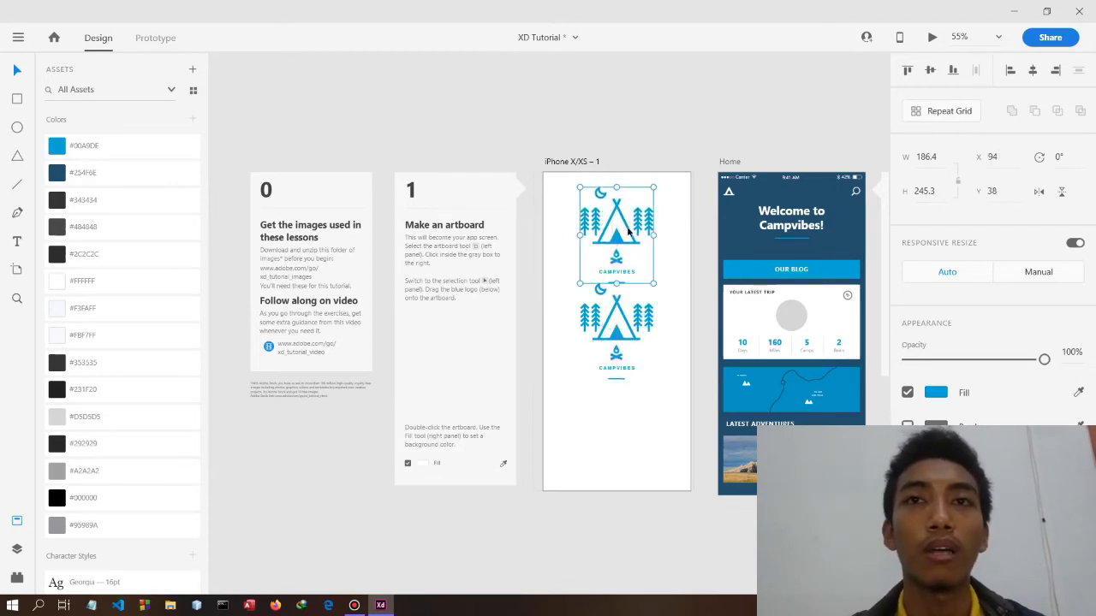
{"action": "key", "text": "ctrl+z"}
{"action": "key", "text": "ctrl+y"}
{"action": "left_click", "coordinate": [631, 323], "text": "alt"}
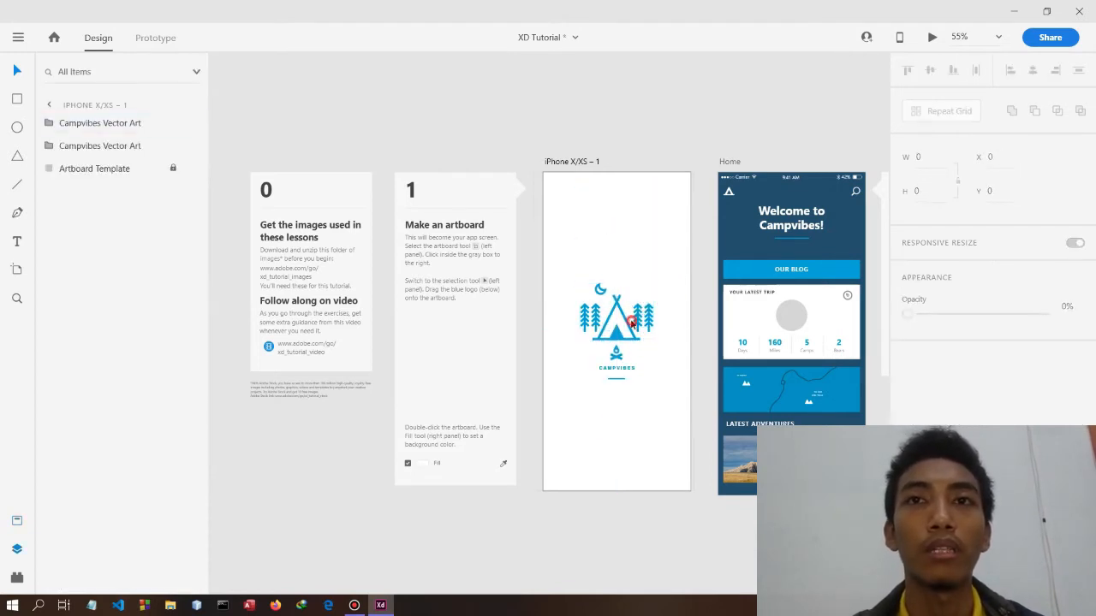
Step: Try duplicating the stacked logos upward on the artboard to about Y 30, and undo it
{"action": "key", "text": "ctrl+a"}
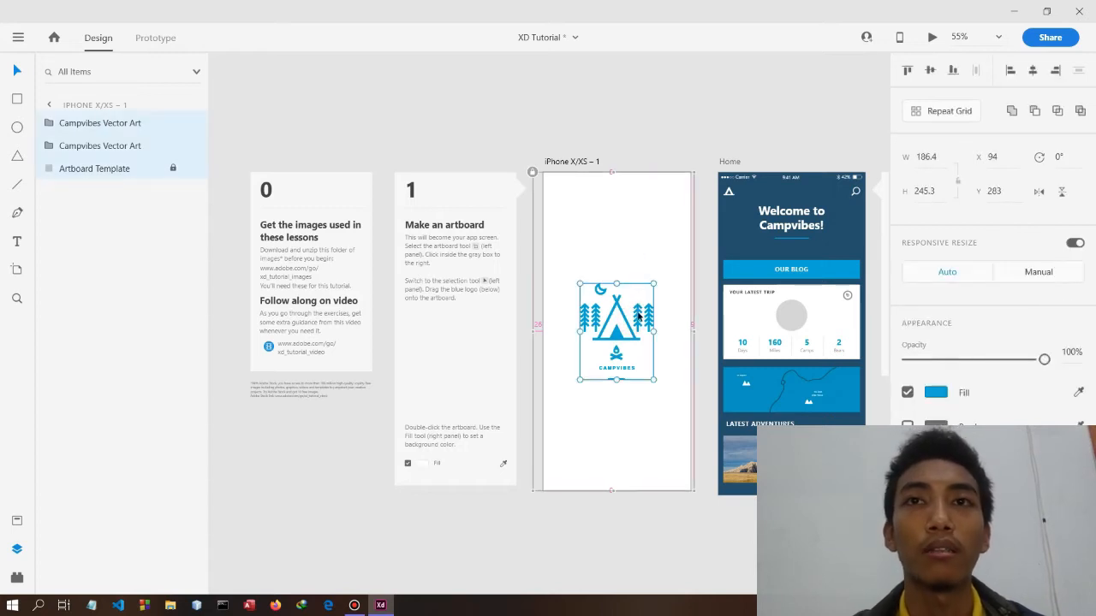
{"action": "left_click_drag", "start_coordinate": [638, 317], "coordinate": [637, 218]}
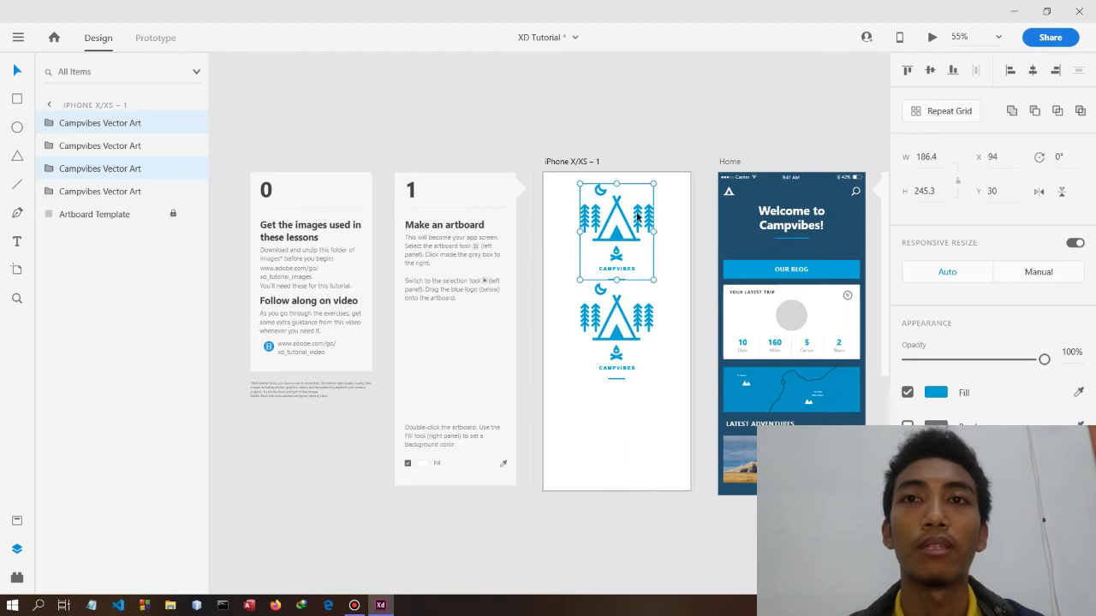
{"action": "key", "text": "ctrl+z"}
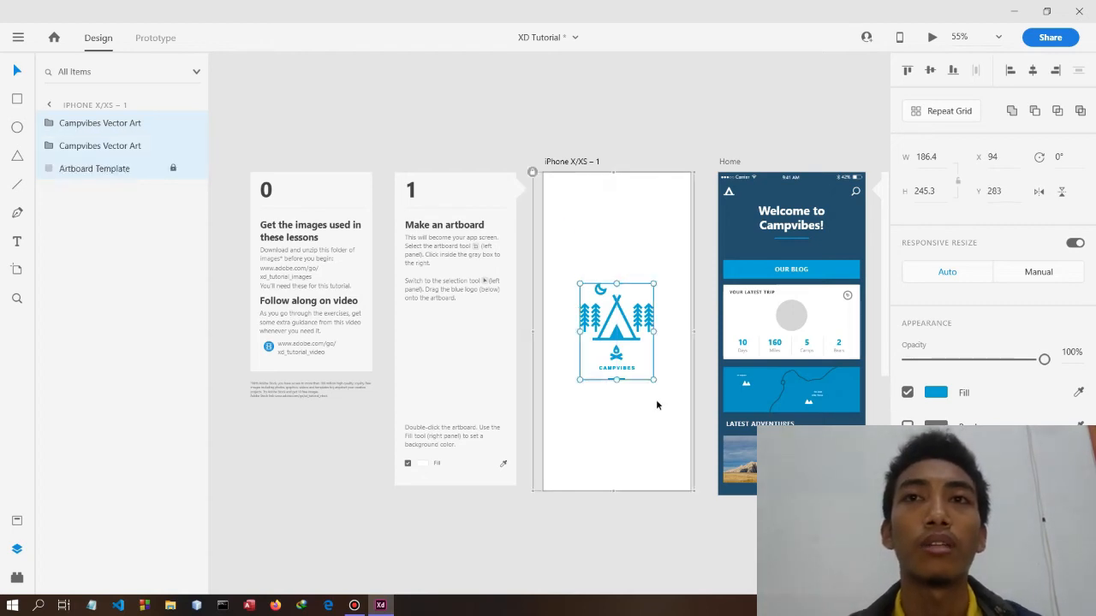
Step: Fill the new artboard with the dark blue background color sampled from the Home artboard
{"action": "left_click", "coordinate": [655, 404]}
{"action": "left_click", "coordinate": [665, 232]}
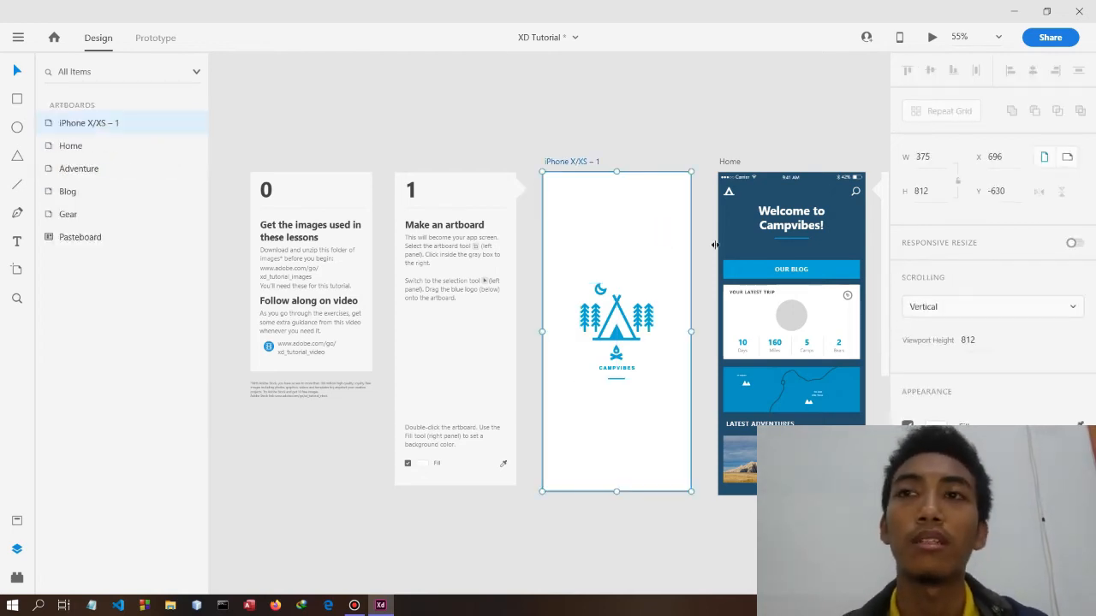
{"action": "left_click", "coordinate": [935, 426]}
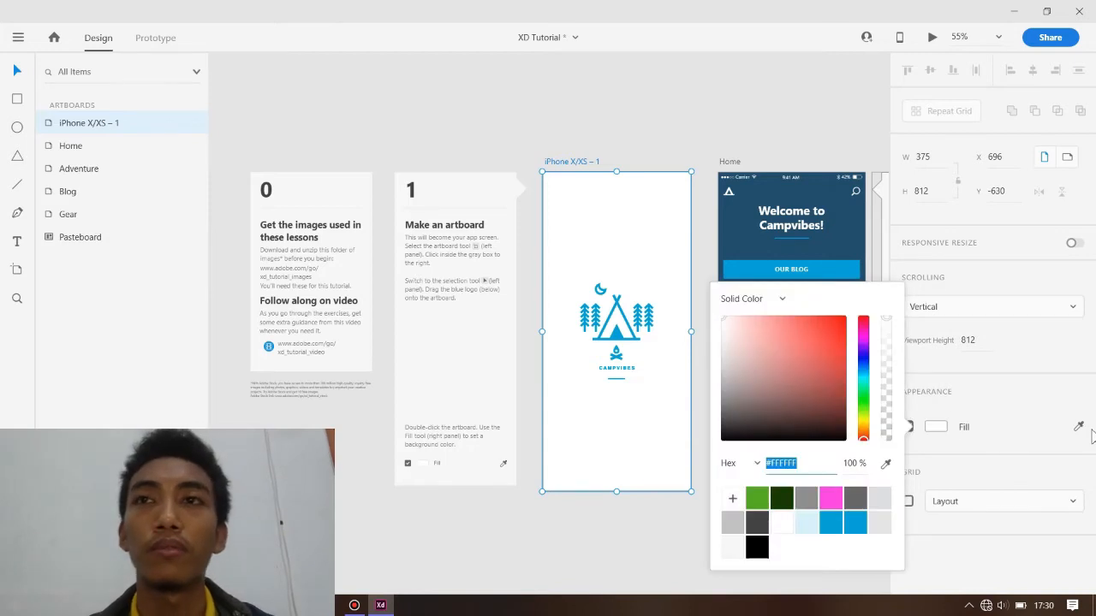
{"action": "left_click", "coordinate": [1065, 425]}
{"action": "left_click", "coordinate": [822, 240]}
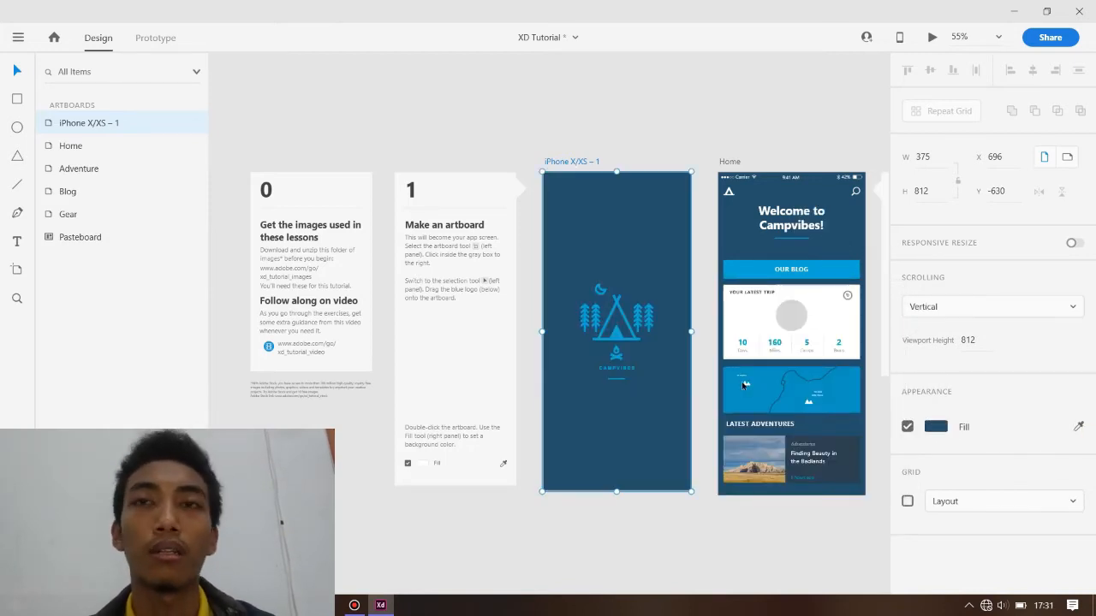
Step: Recolor the lower logo copy pale blue and offset the blue copy over it to X 96, Y 281
{"action": "left_click", "coordinate": [617, 325]}
{"action": "left_click", "coordinate": [935, 392]}
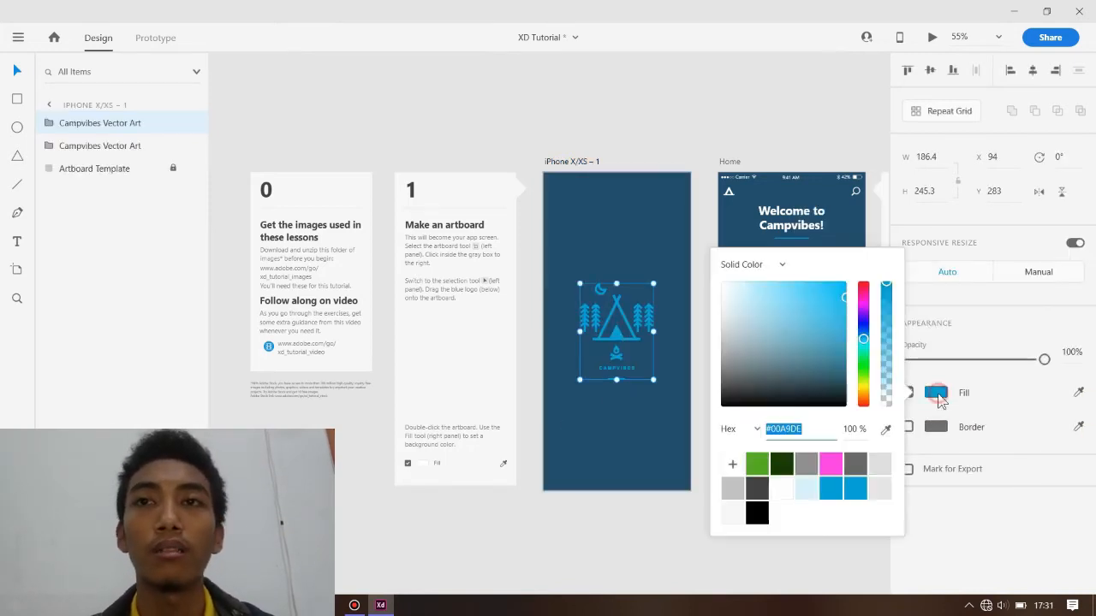
{"action": "left_click", "coordinate": [733, 289]}
{"action": "left_click", "coordinate": [806, 491]}
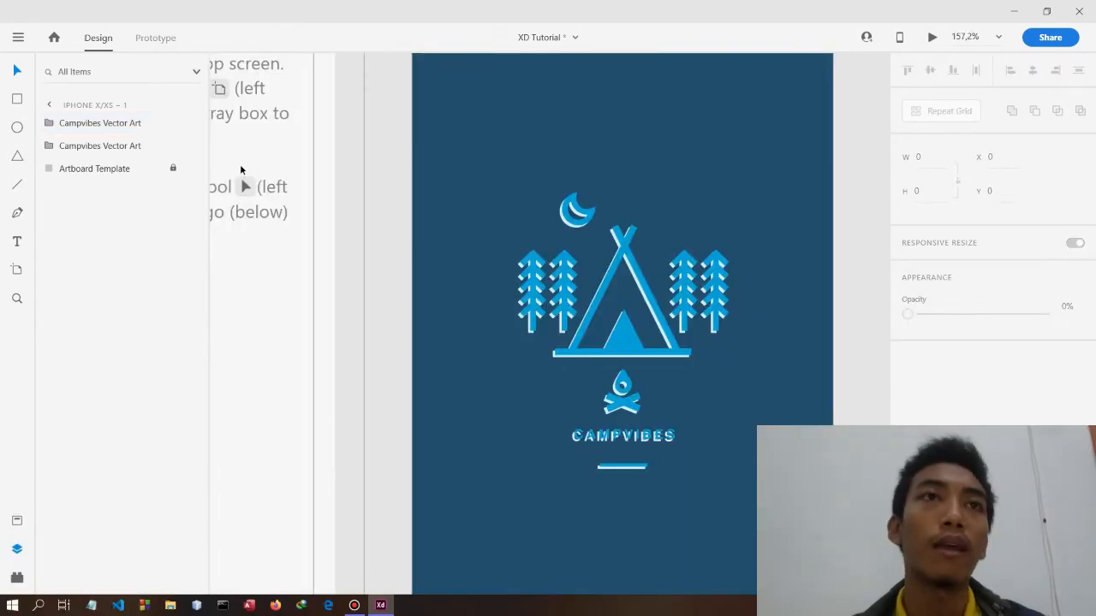
Step: Unite both logo copies into one shape and move it to about X 119, Y 276
{"action": "left_click", "coordinate": [98, 121]}
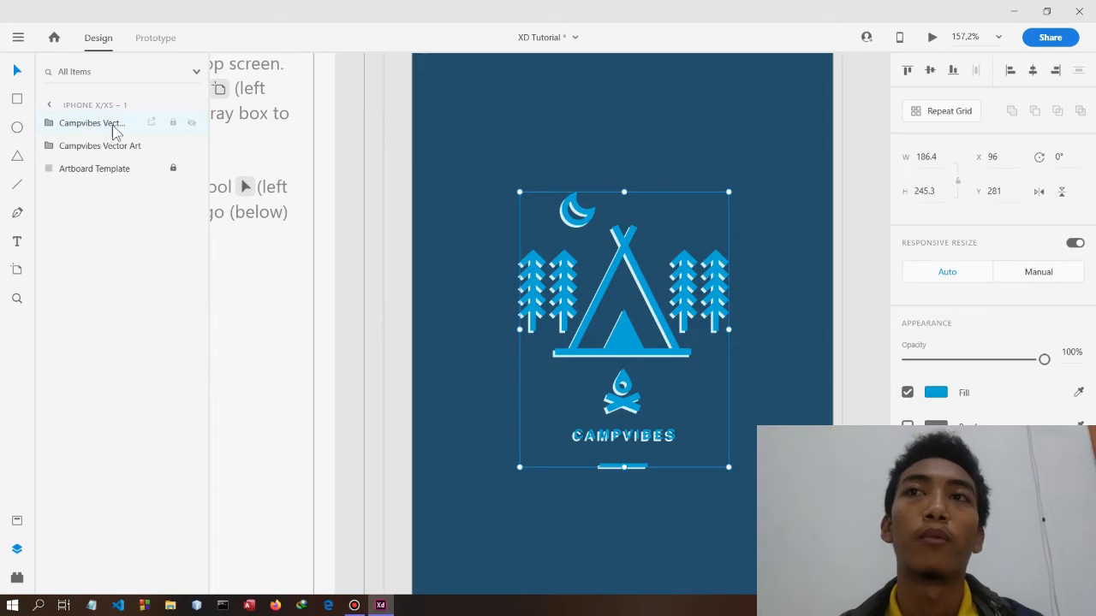
{"action": "left_click", "coordinate": [120, 145], "text": "shift"}
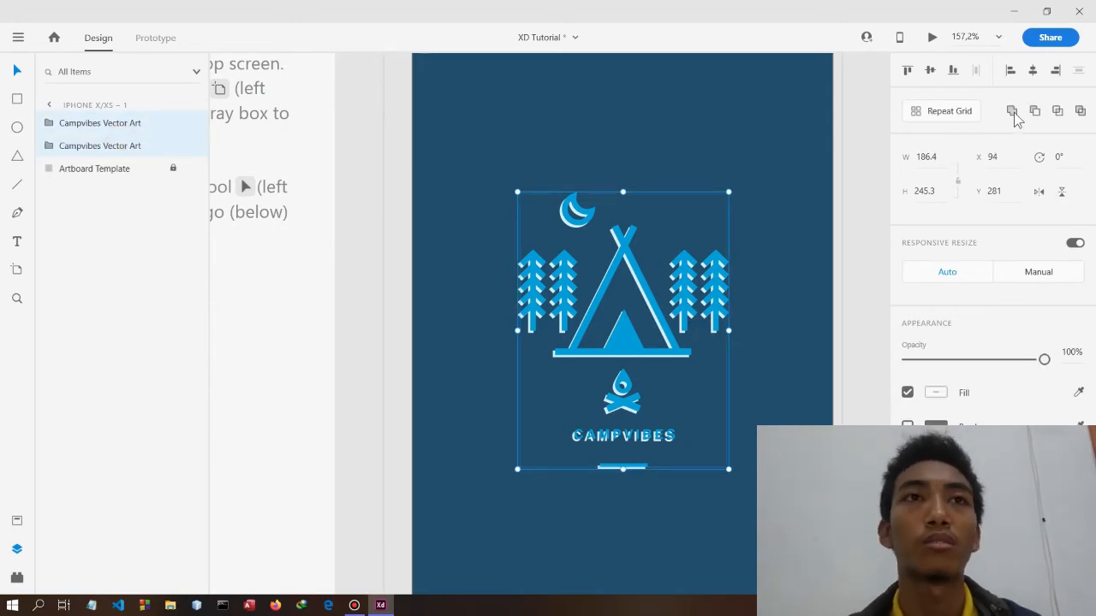
{"action": "left_click", "coordinate": [1013, 114]}
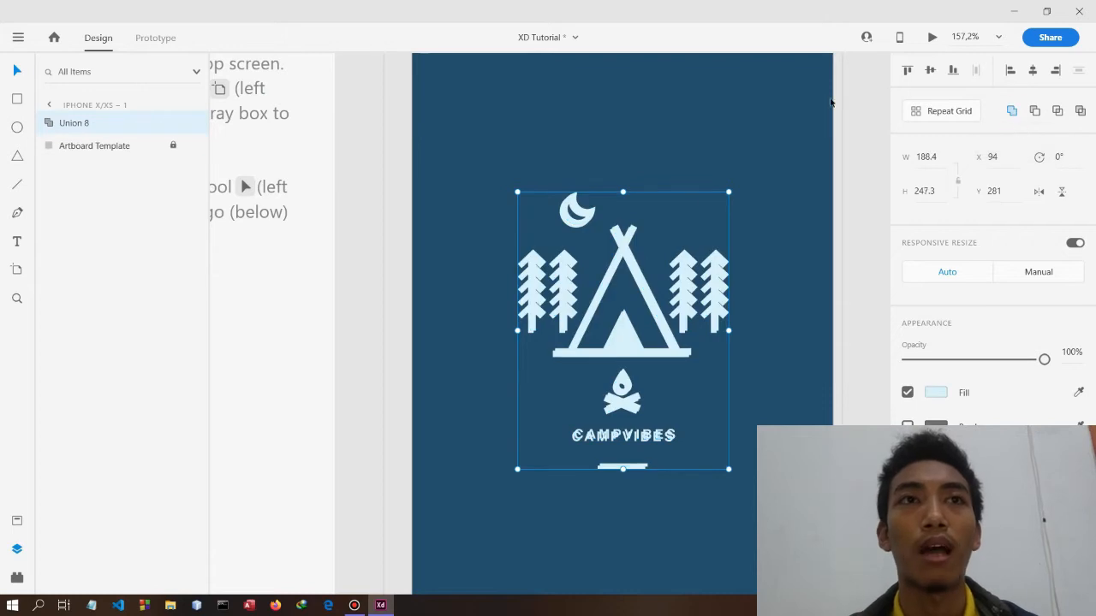
{"action": "left_click_drag", "start_coordinate": [657, 314], "coordinate": [690, 316]}
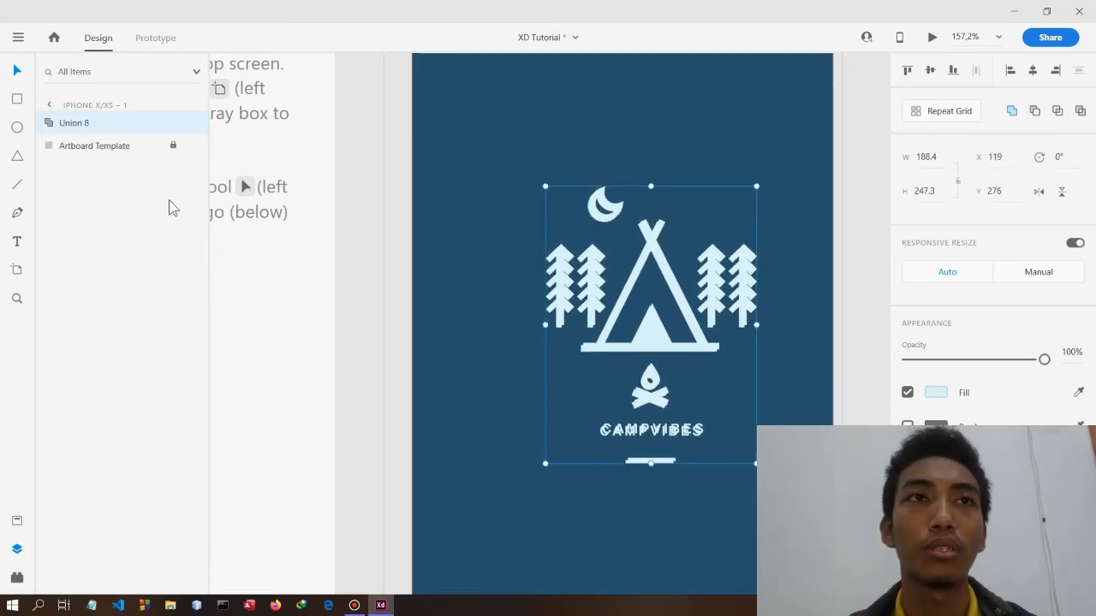
Step: Inspect each of the two logos inside the united shape, and undo the move and the union
{"action": "left_click", "coordinate": [50, 124]}
{"action": "left_click", "coordinate": [110, 146]}
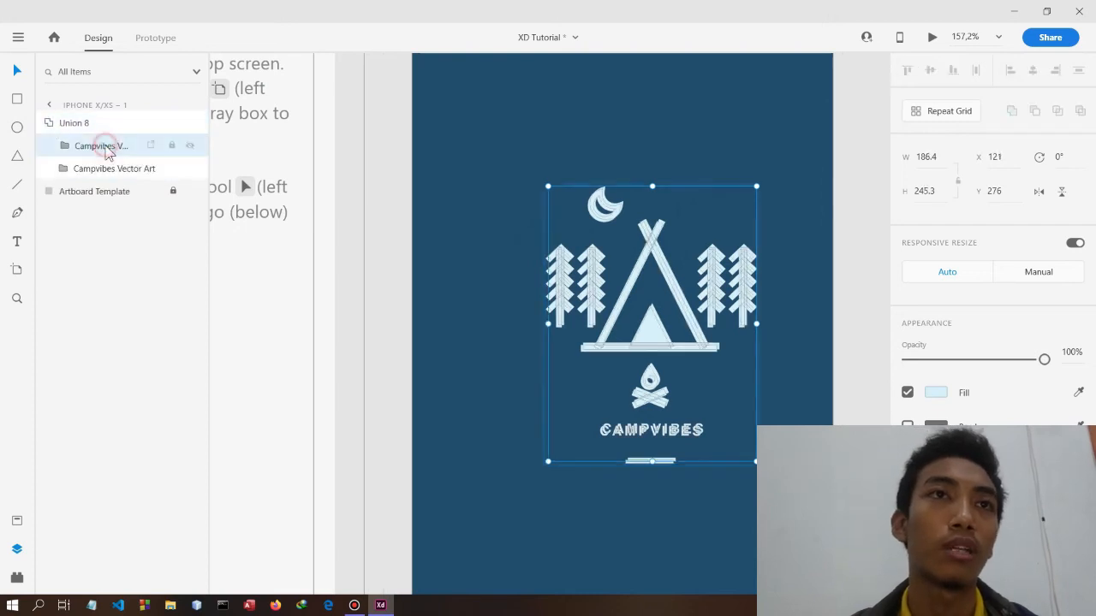
{"action": "left_click", "coordinate": [108, 171]}
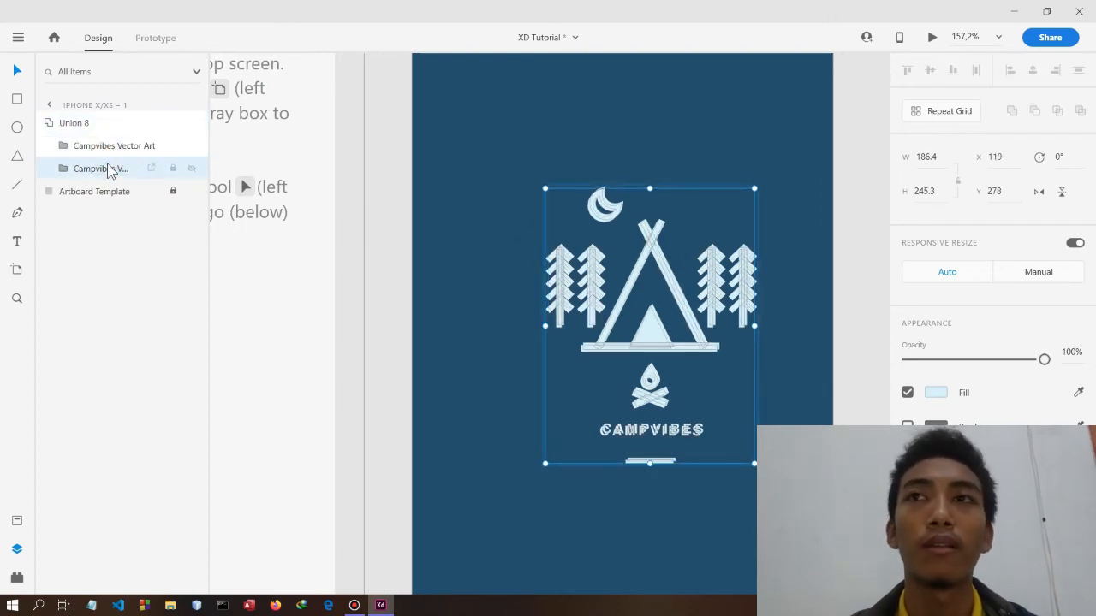
{"action": "key", "text": "ctrl+z"}
{"action": "key", "text": "ctrl+z"}
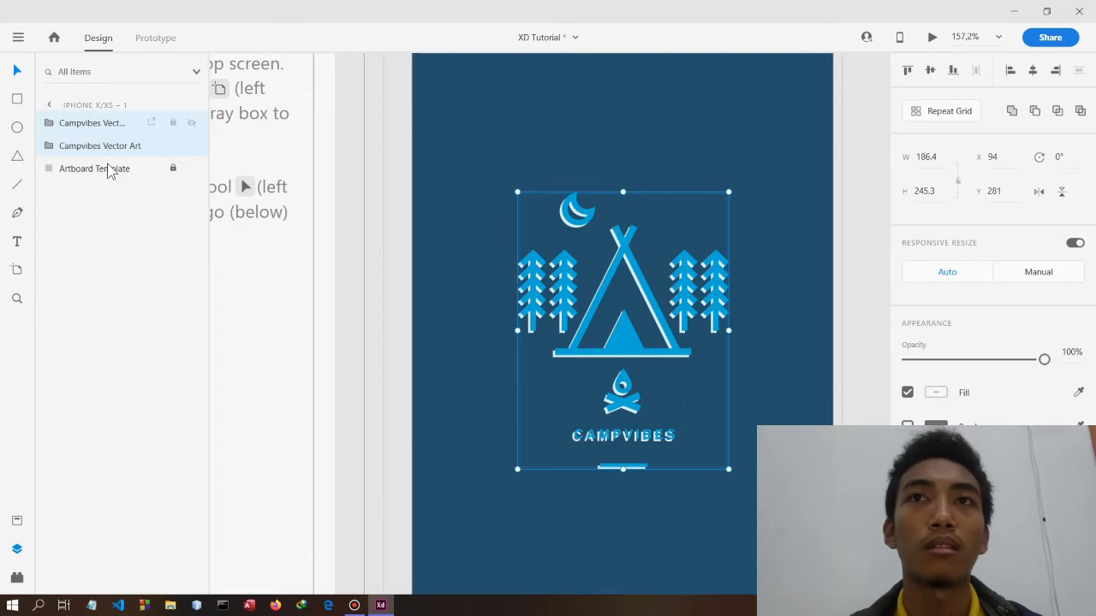
Step: Try subtracting the upper blue logo from the pale blue one, and restore the two separate logos
{"action": "left_click", "coordinate": [1034, 112]}
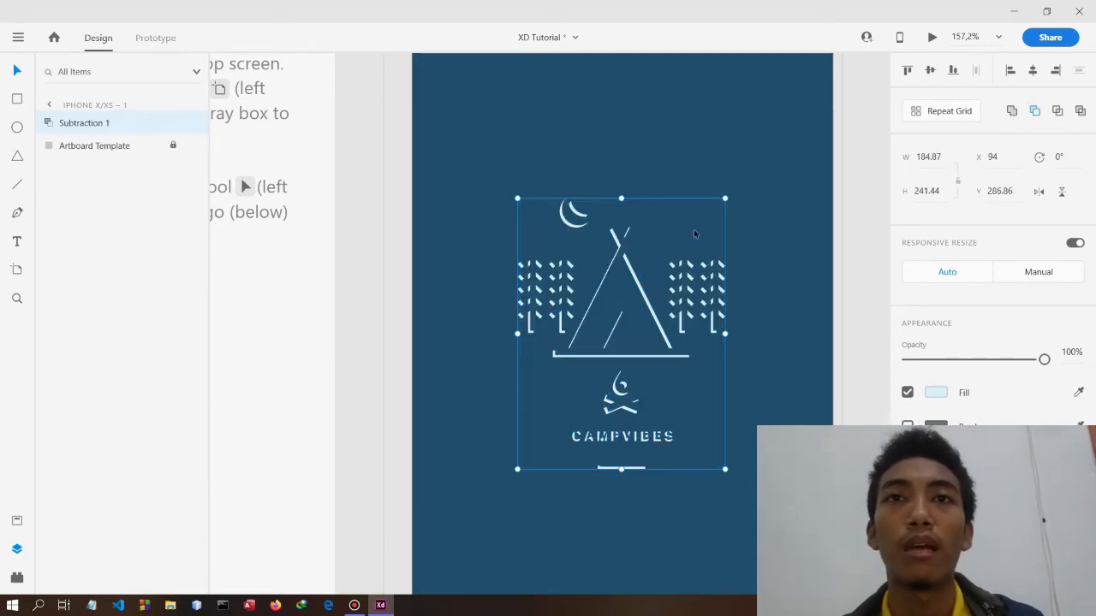
{"action": "mouse_move", "coordinate": [650, 310]}
{"action": "left_mouse_down"}
{"action": "mouse_move", "coordinate": [658, 281]}
{"action": "mouse_move", "coordinate": [787, 257]}
{"action": "mouse_move", "coordinate": [799, 227]}
{"action": "mouse_move", "coordinate": [641, 265]}
{"action": "mouse_move", "coordinate": [650, 315]}
{"action": "left_mouse_up"}
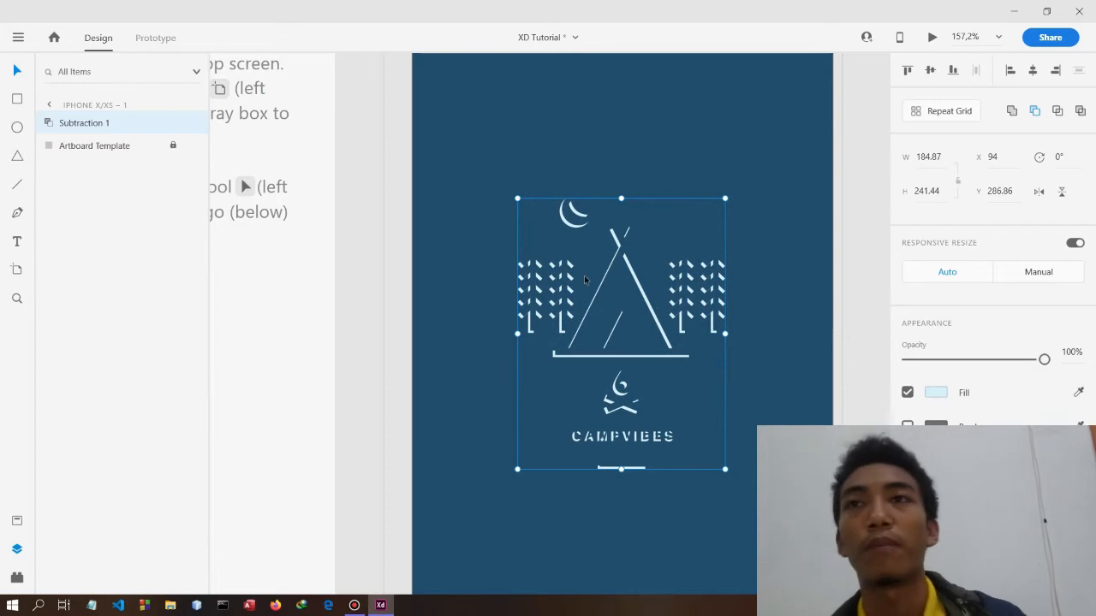
{"action": "key", "text": "ctrl+shift+g"}
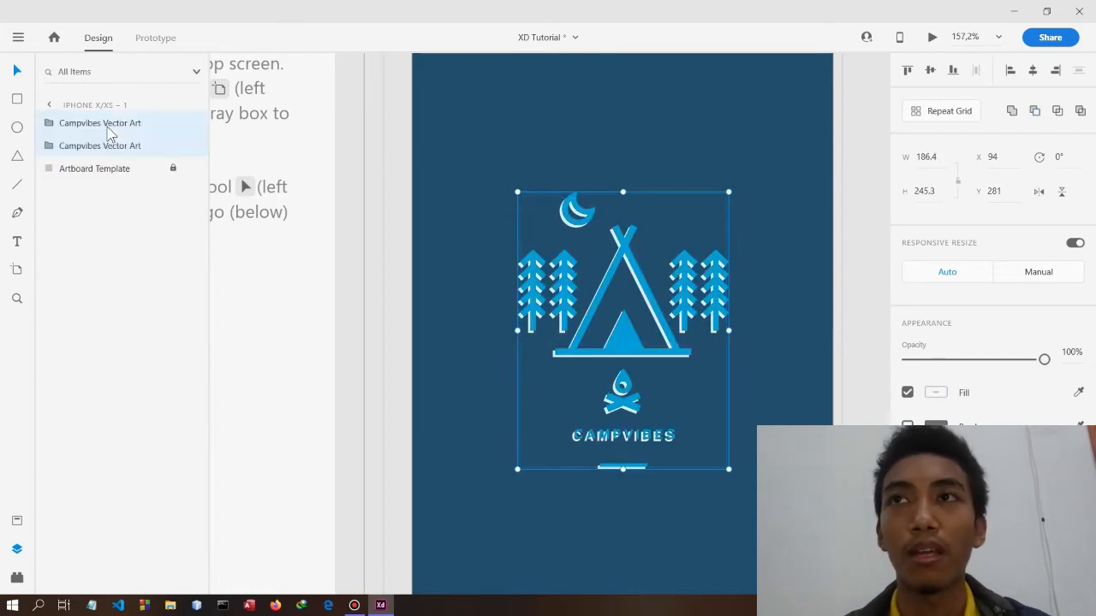
Step: Try intersecting the two logo copies and moving the result to about X 99, Y 268, and undo both changes
{"action": "left_click", "coordinate": [1058, 112]}
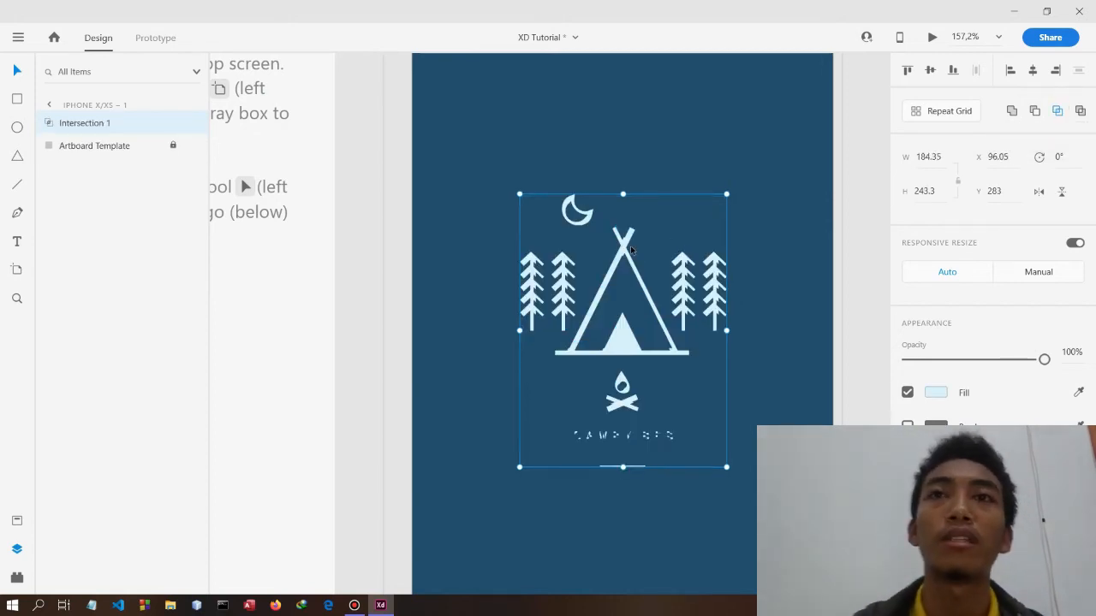
{"action": "mouse_move", "coordinate": [622, 244]}
{"action": "left_mouse_down"}
{"action": "mouse_move", "coordinate": [587, 198]}
{"action": "mouse_move", "coordinate": [544, 246]}
{"action": "mouse_move", "coordinate": [607, 254]}
{"action": "mouse_move", "coordinate": [624, 233]}
{"action": "left_mouse_up"}
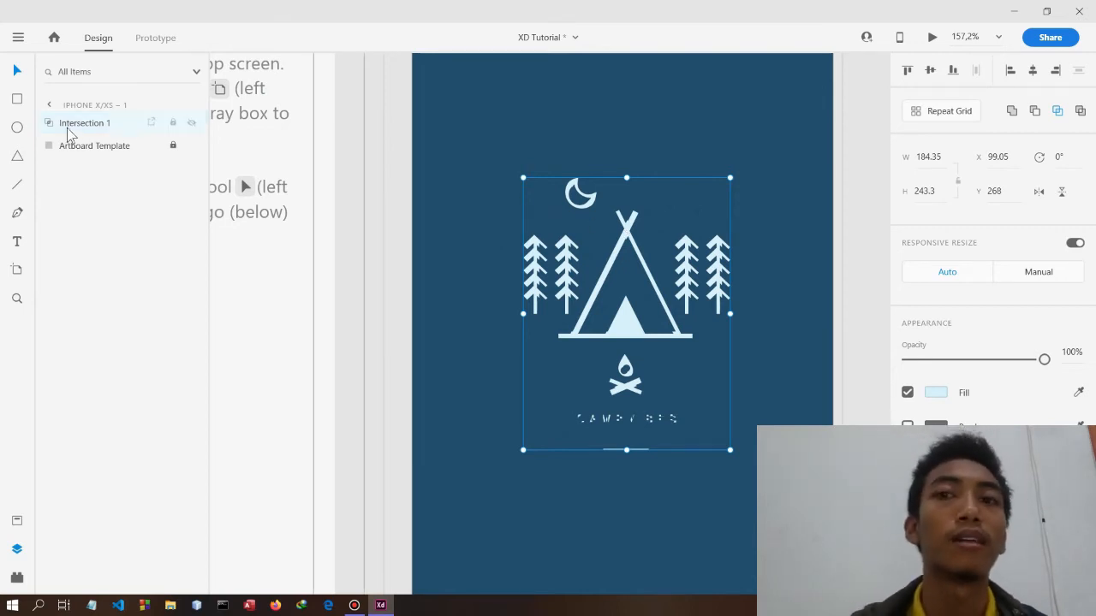
{"action": "key", "text": "ctrl+z"}
{"action": "key", "text": "ctrl+z"}
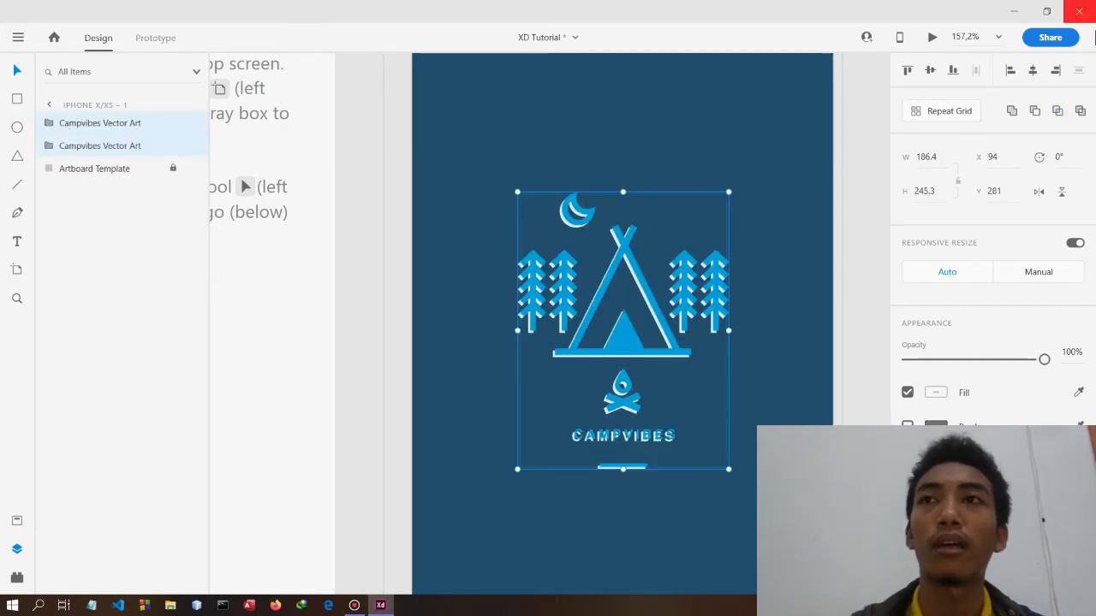
Step: Try the Exclude Overlap operation on the two logo copies, and undo it
{"action": "left_click", "coordinate": [1081, 112]}
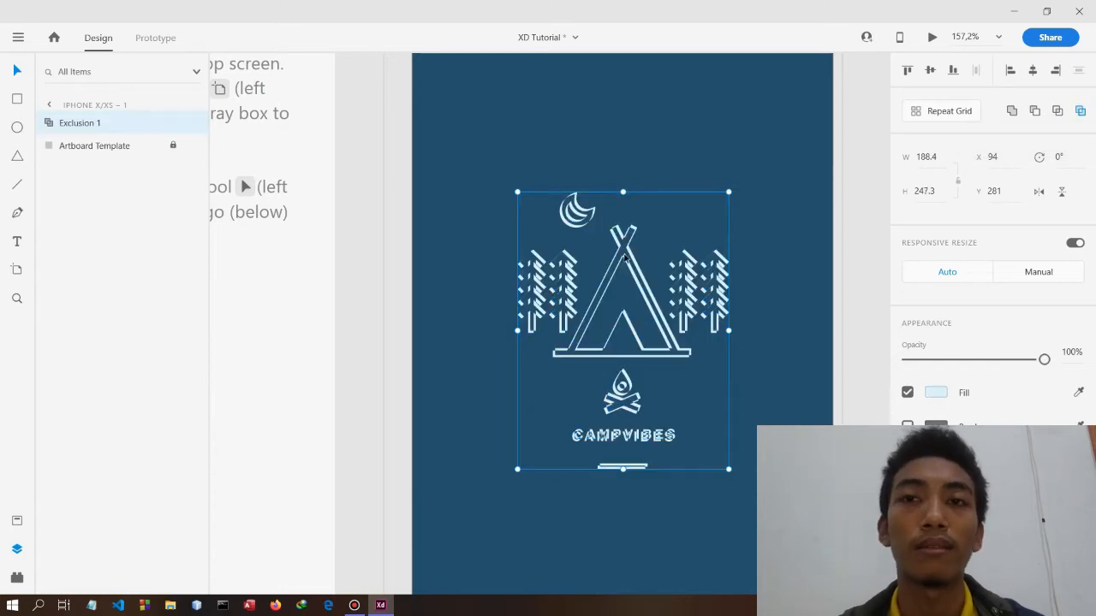
{"action": "mouse_move", "coordinate": [625, 255]}
{"action": "left_mouse_down"}
{"action": "mouse_move", "coordinate": [626, 160]}
{"action": "mouse_move", "coordinate": [620, 251]}
{"action": "left_mouse_up"}
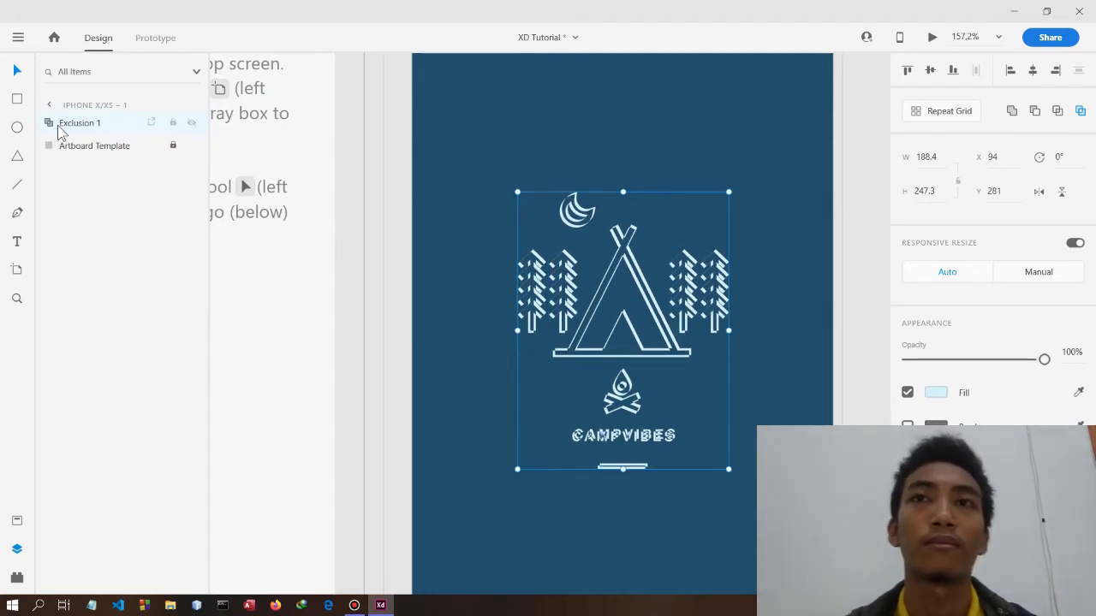
{"action": "key", "text": "ctrl+z"}
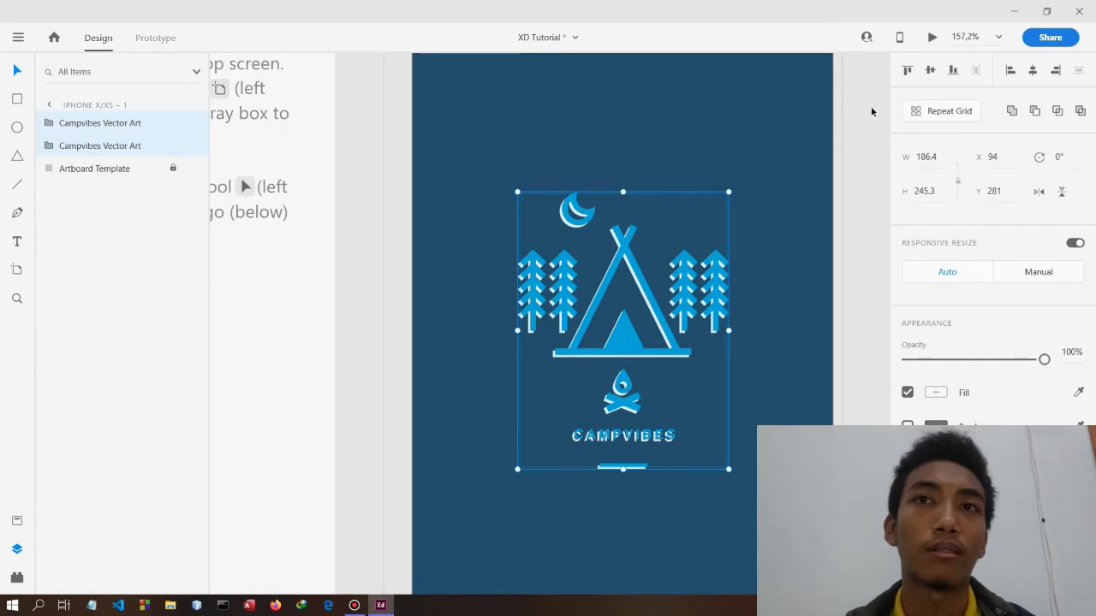
Step: Change the fill of the lower logo copy to the dark green swatch so it forms a shadow
{"action": "left_click", "coordinate": [937, 396]}
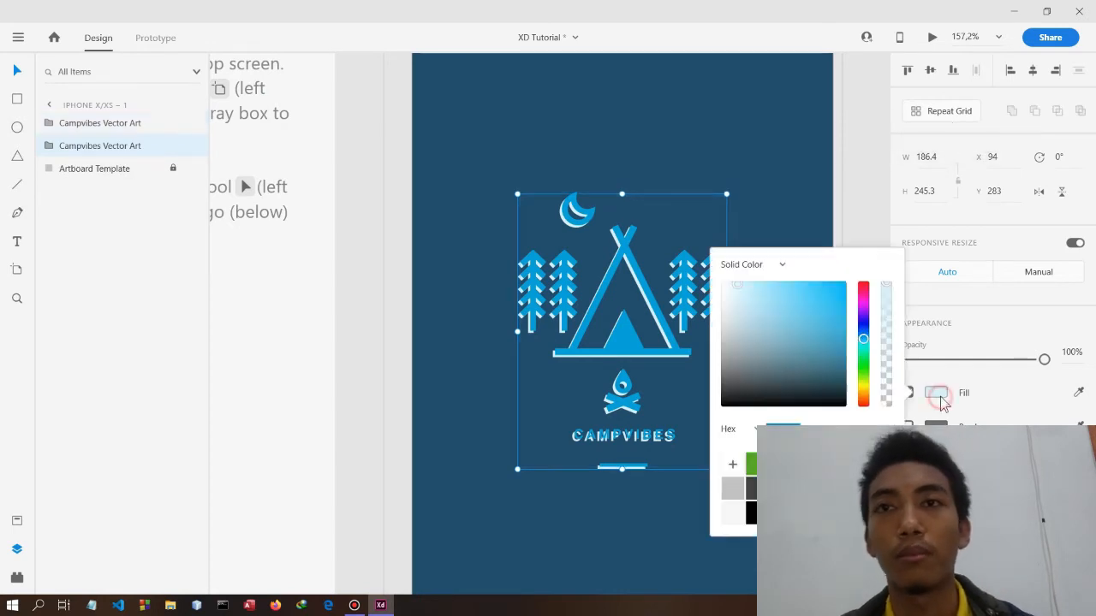
{"action": "left_click", "coordinate": [782, 464]}
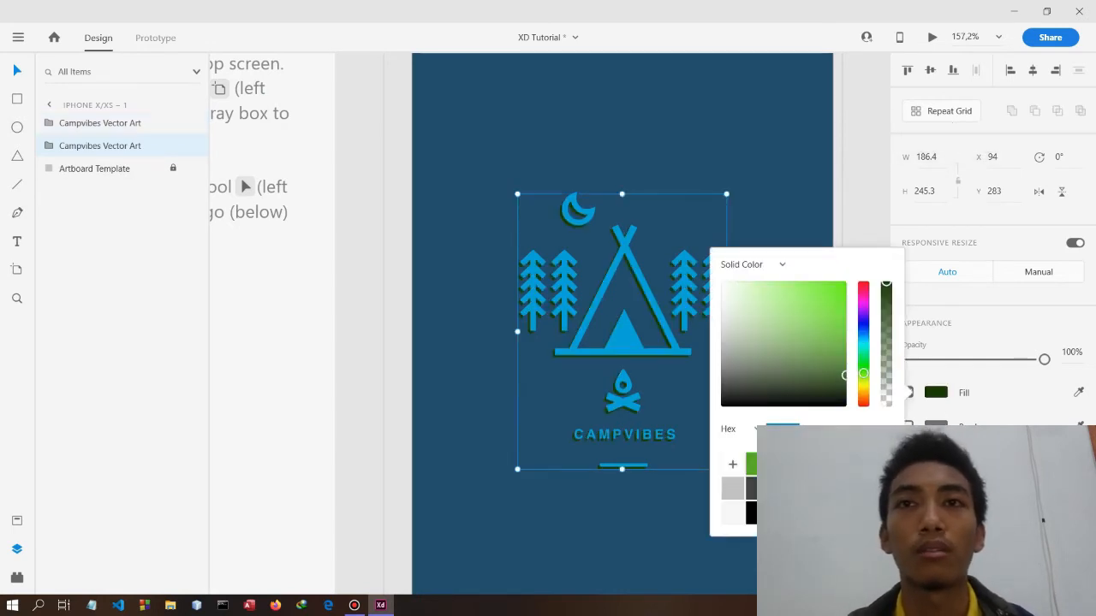
{"action": "left_click", "coordinate": [499, 527]}
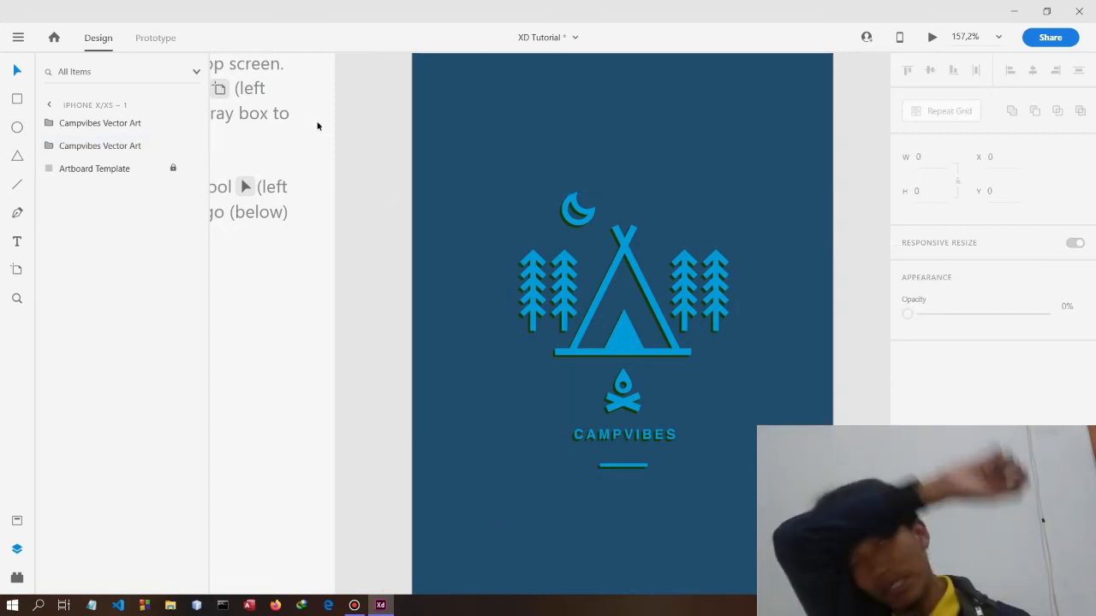
Step: Group the two Campvibes Vector Art layers and rename the group "my group baru"
{"action": "left_click", "coordinate": [112, 147]}
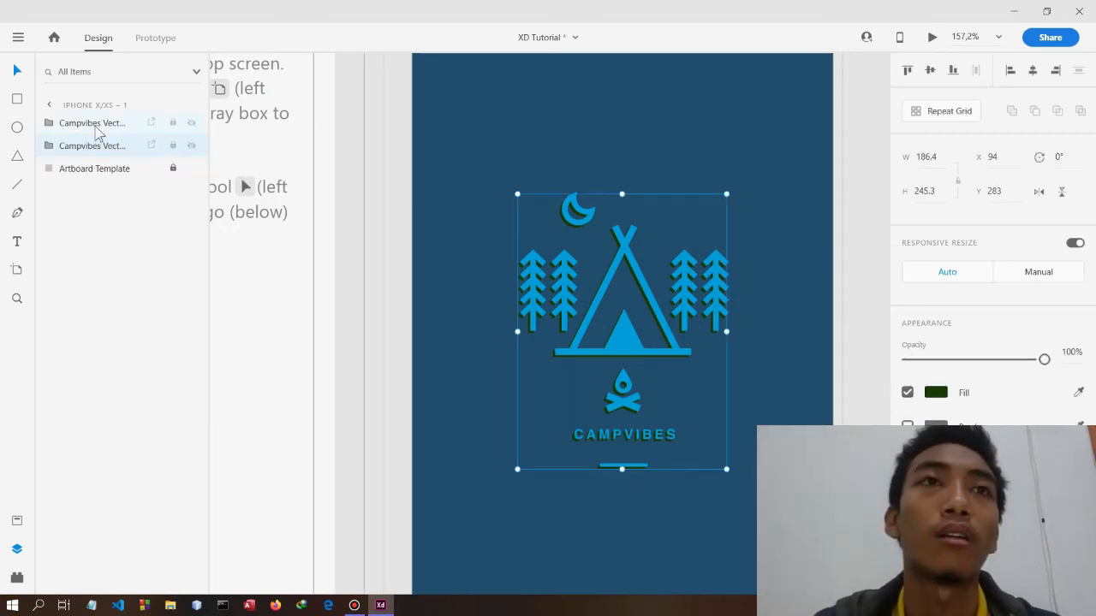
{"action": "left_click", "coordinate": [92, 122], "text": "shift"}
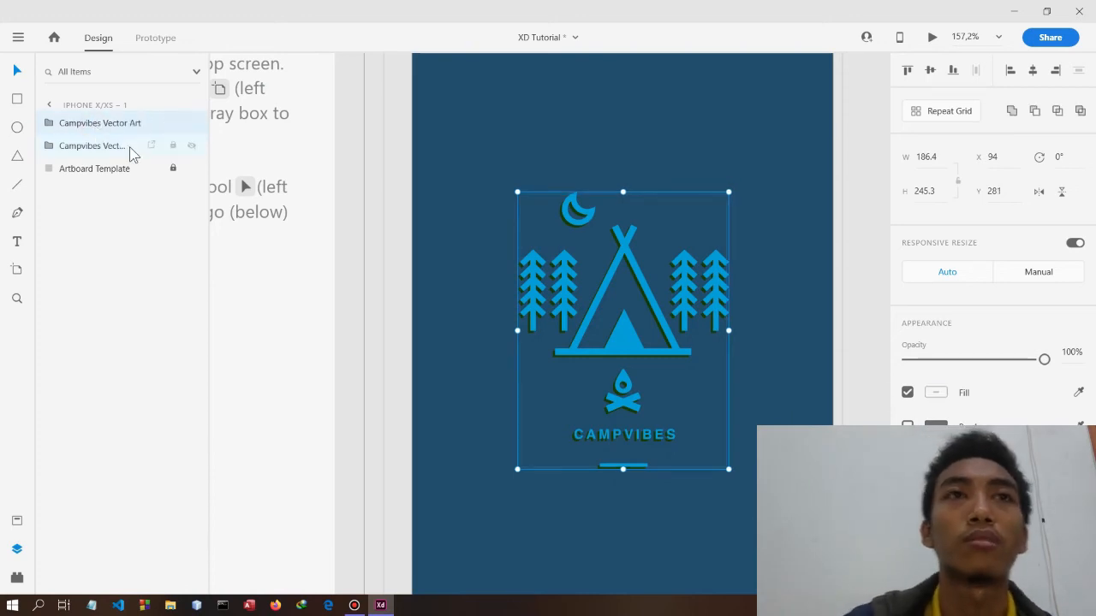
{"action": "key", "text": "ctrl+g"}
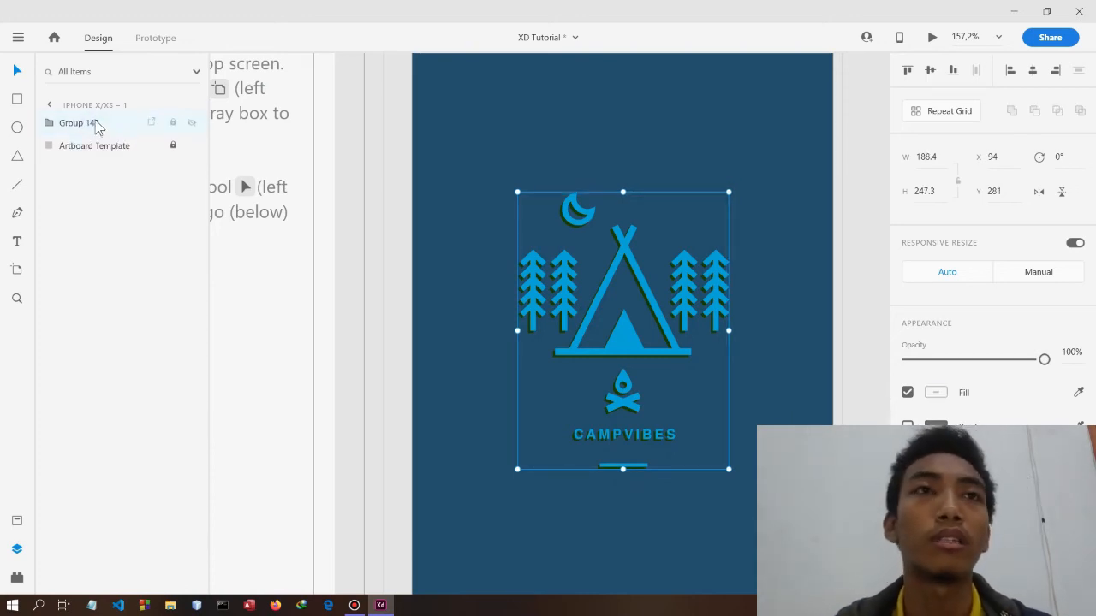
{"action": "double_click", "coordinate": [97, 124]}
{"action": "type", "text": "gr"}
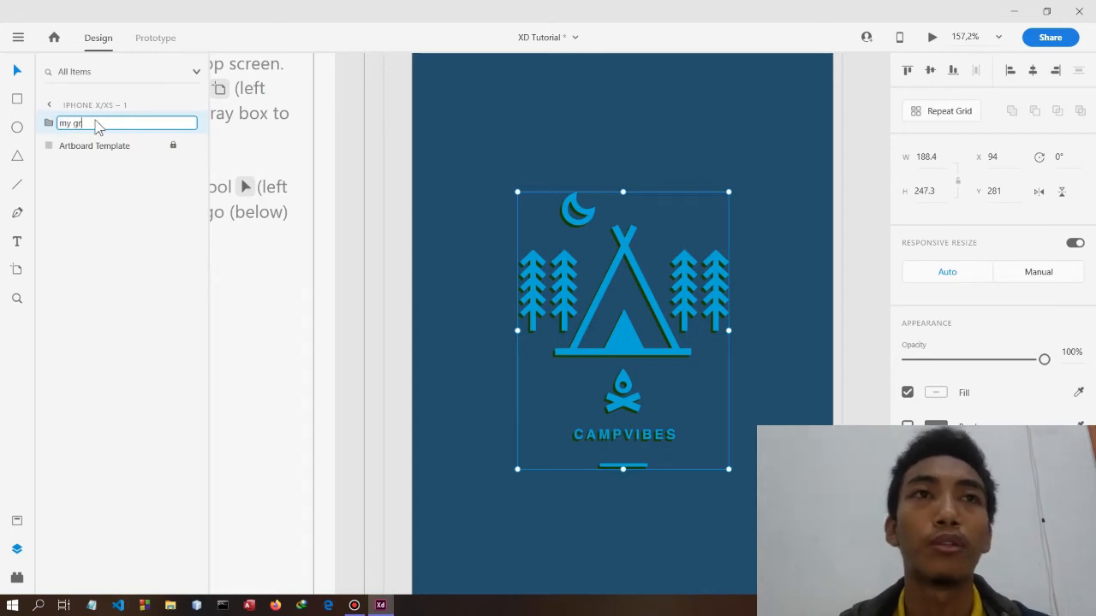
{"action": "type", "text": "oup baru"}
{"action": "left_click", "coordinate": [377, 251]}
Step: Select the gray circle under Your Latest Trip on the Home artboard, and switch to File Explorer's Pictures folder
{"action": "scroll", "coordinate": [398, 332], "scroll_direction": "down", "scroll_amount": 4}
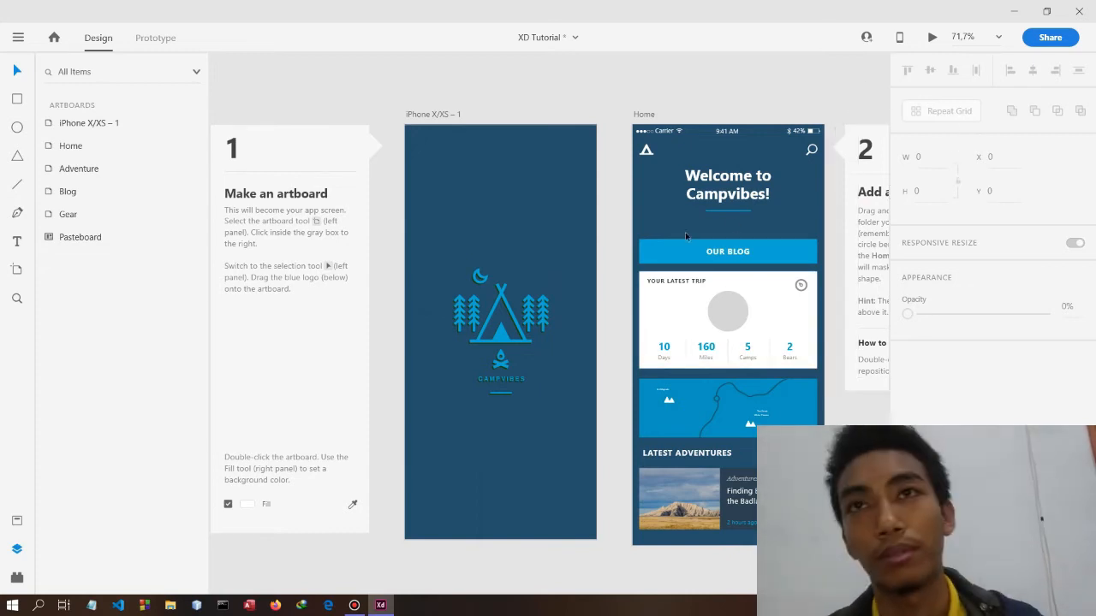
{"action": "scroll", "coordinate": [685, 232], "scroll_direction": "right", "scroll_amount": 6}
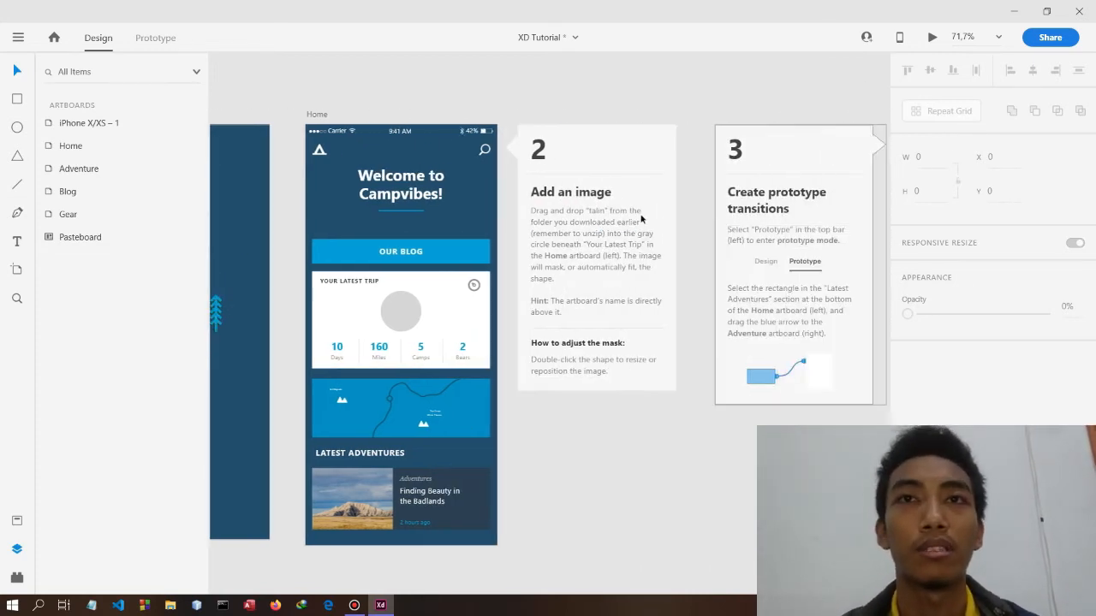
{"action": "left_click", "coordinate": [401, 312]}
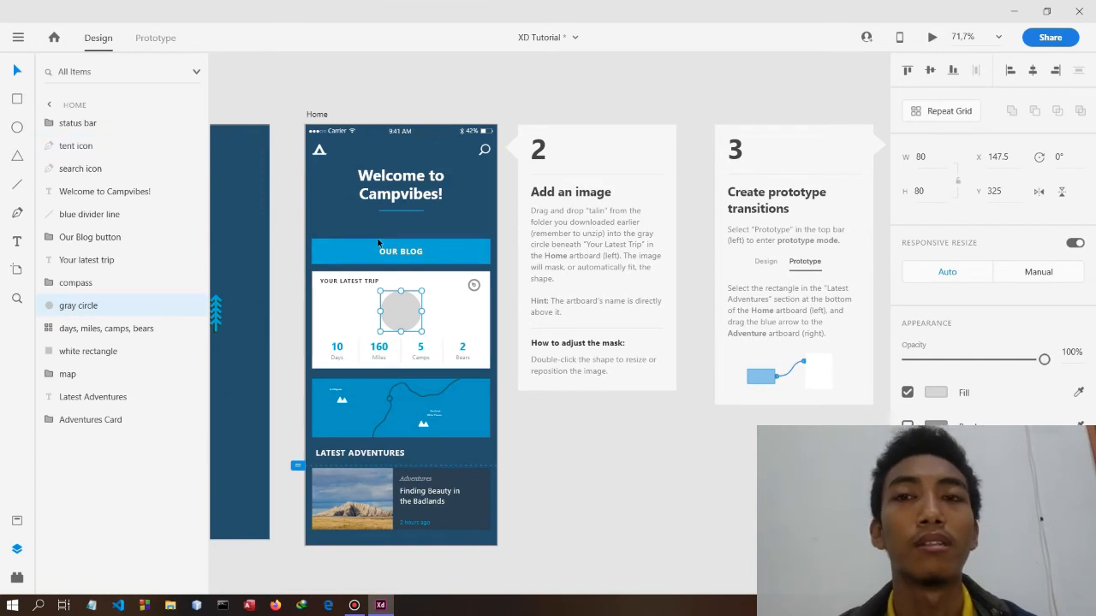
{"action": "key", "text": "ctrl+minus"}
{"action": "left_click", "coordinate": [171, 605]}
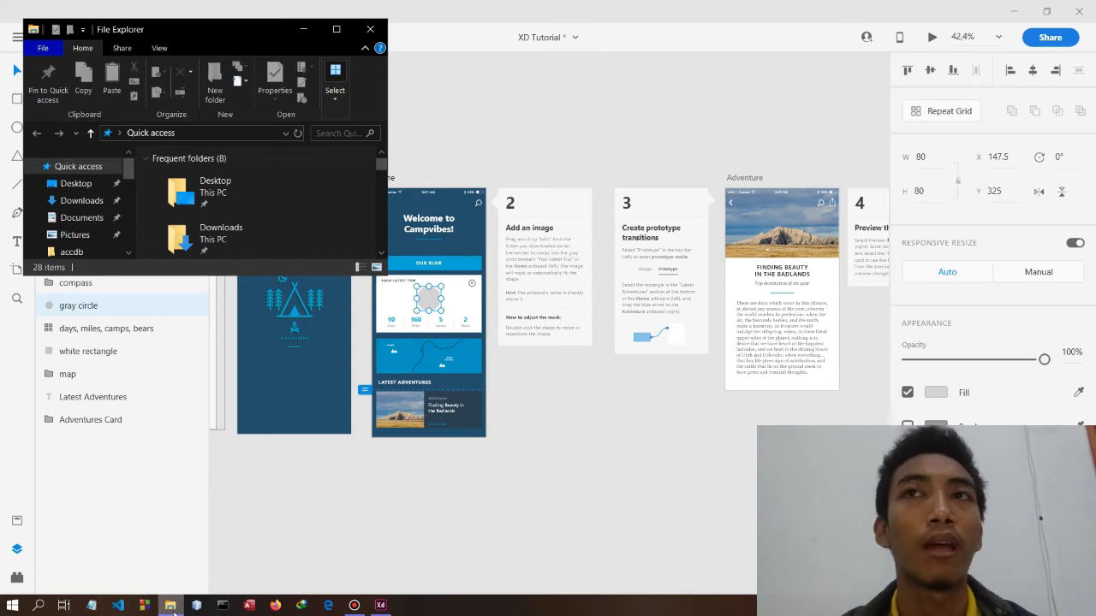
{"action": "left_click", "coordinate": [335, 28]}
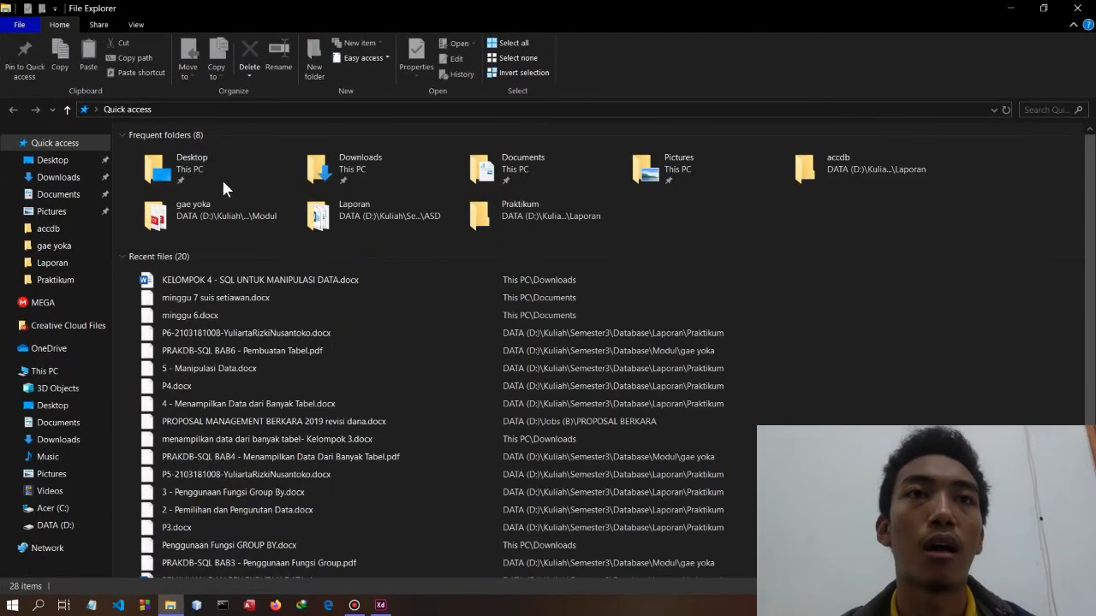
{"action": "left_click", "coordinate": [59, 214]}
Step: Fill the gray circle on the Home artboard with the image trolley_people_entertainment_92179_1920x1080.jpg
{"action": "left_click", "coordinate": [150, 323]}
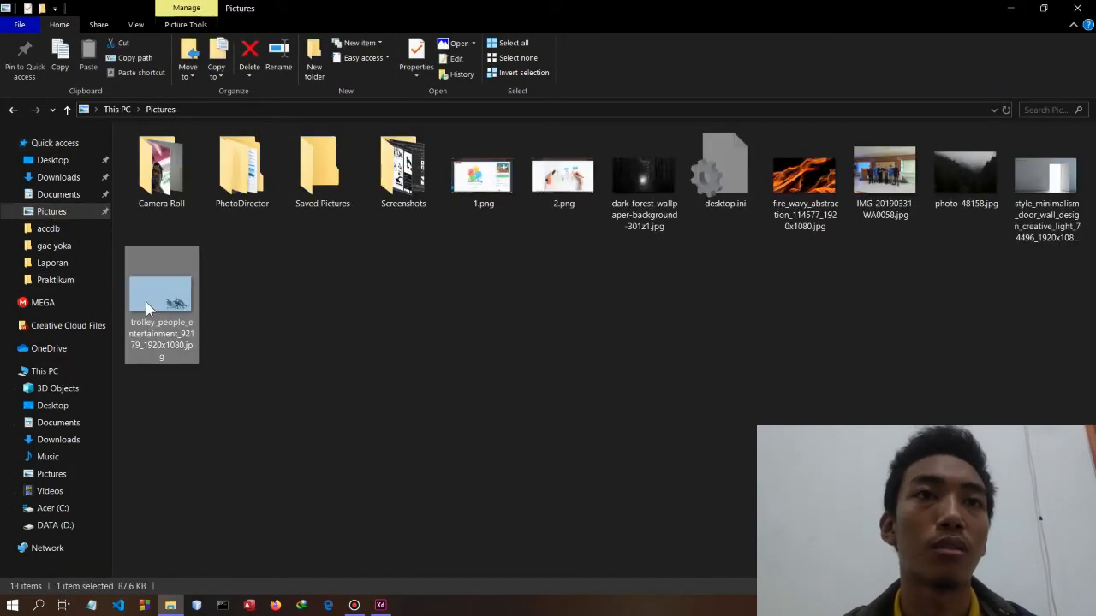
{"action": "left_click_drag", "start_coordinate": [145, 301], "coordinate": [432, 306]}
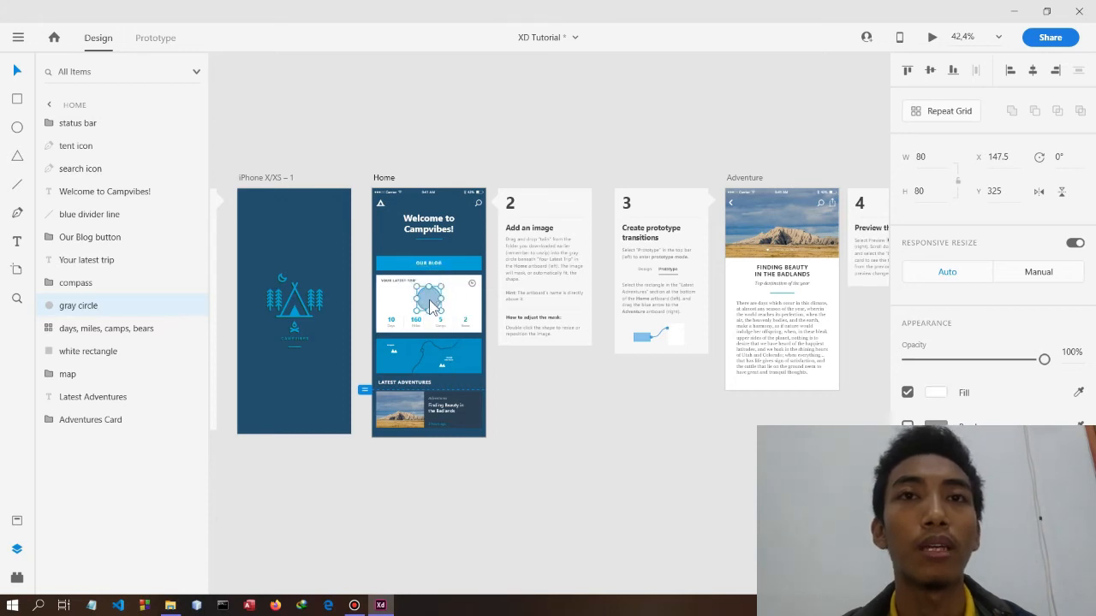
{"action": "scroll", "coordinate": [431, 306], "scroll_direction": "up", "scroll_amount": 5}
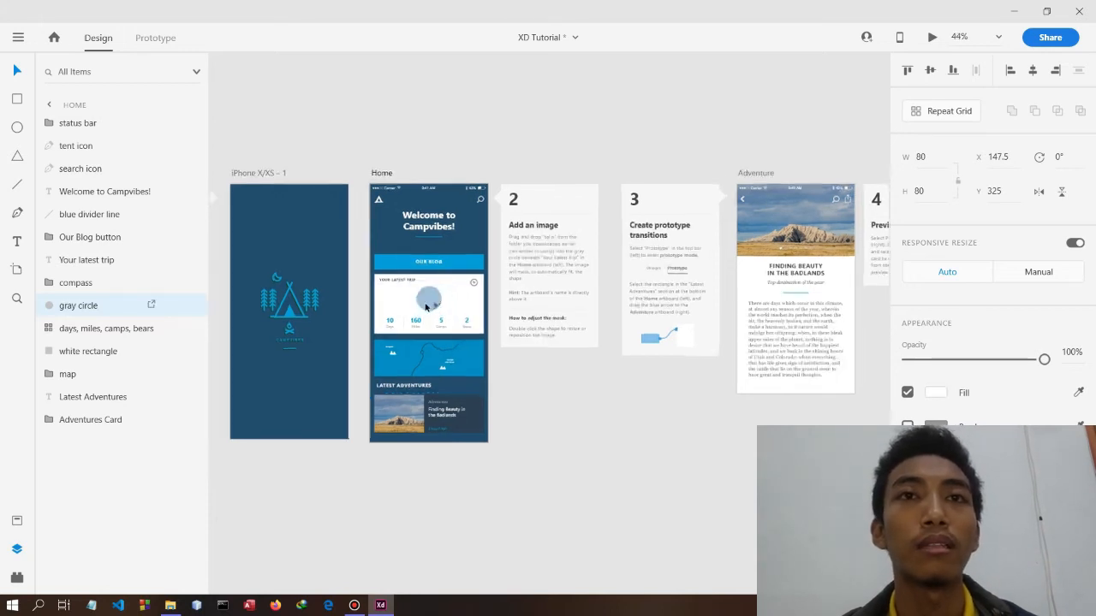
{"action": "double_click", "coordinate": [450, 297]}
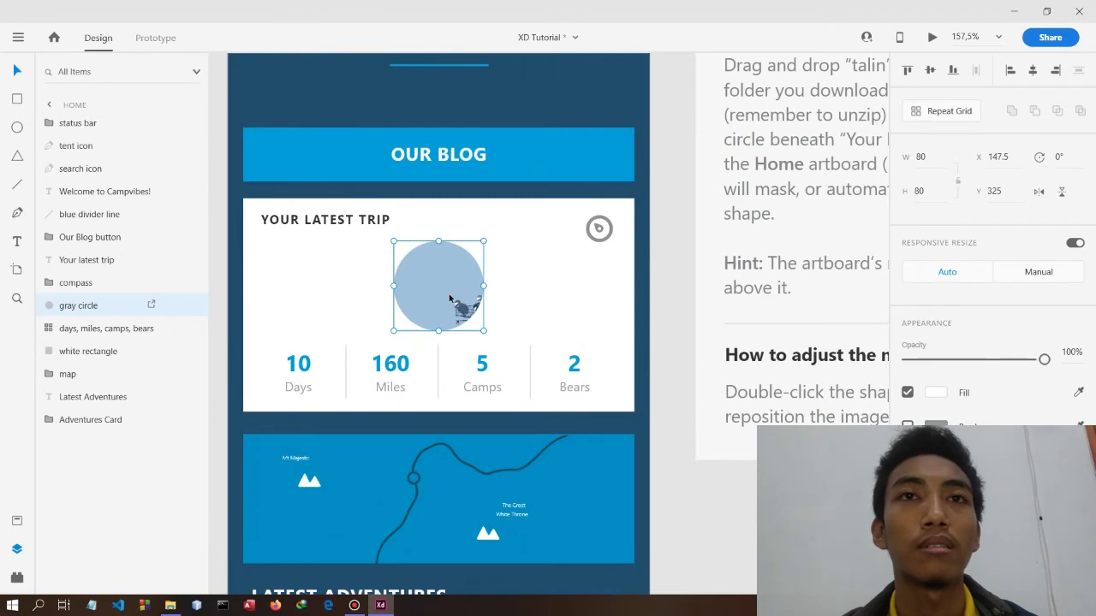
Step: In prototype mode, link the Latest Adventures card on the Home artboard to the Adventure artboard
{"action": "scroll", "coordinate": [816, 285], "scroll_direction": "down", "scroll_amount": 5}
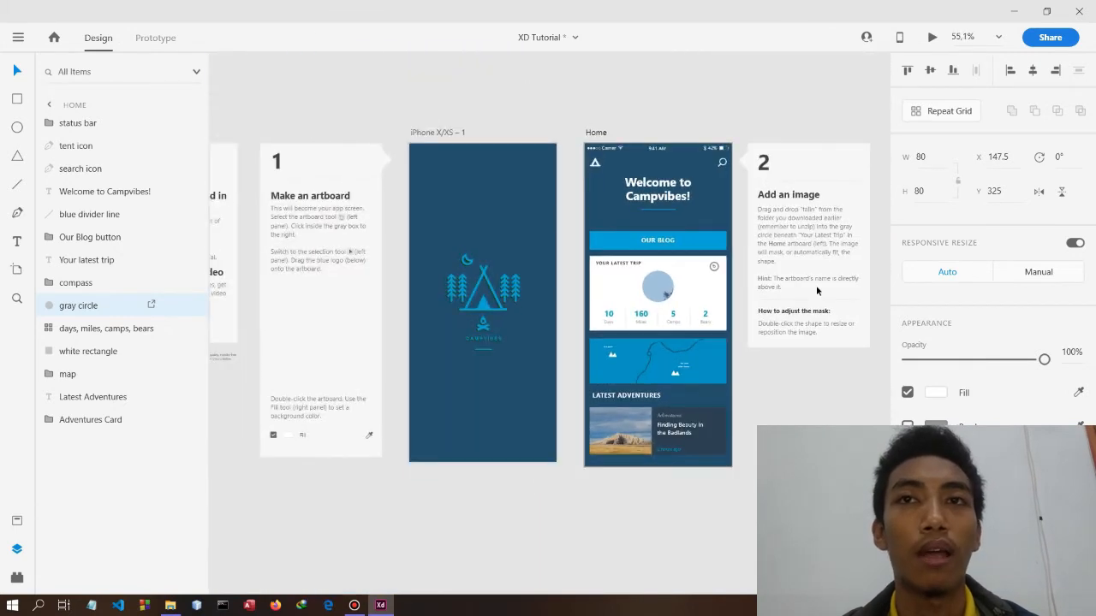
{"action": "scroll", "coordinate": [816, 291], "scroll_direction": "right", "scroll_amount": 8}
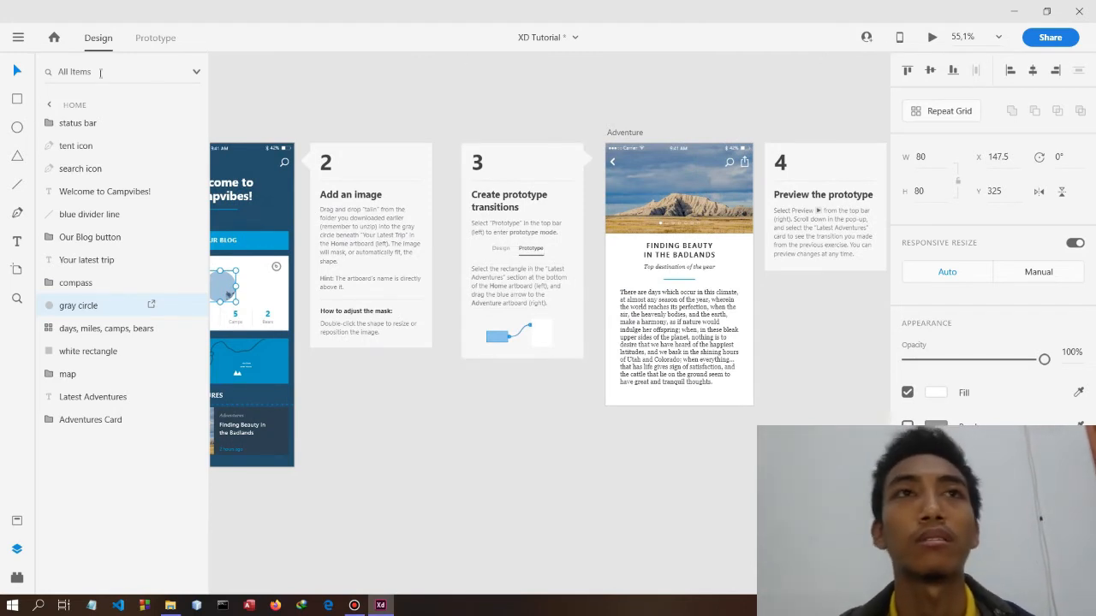
{"action": "left_click", "coordinate": [161, 46]}
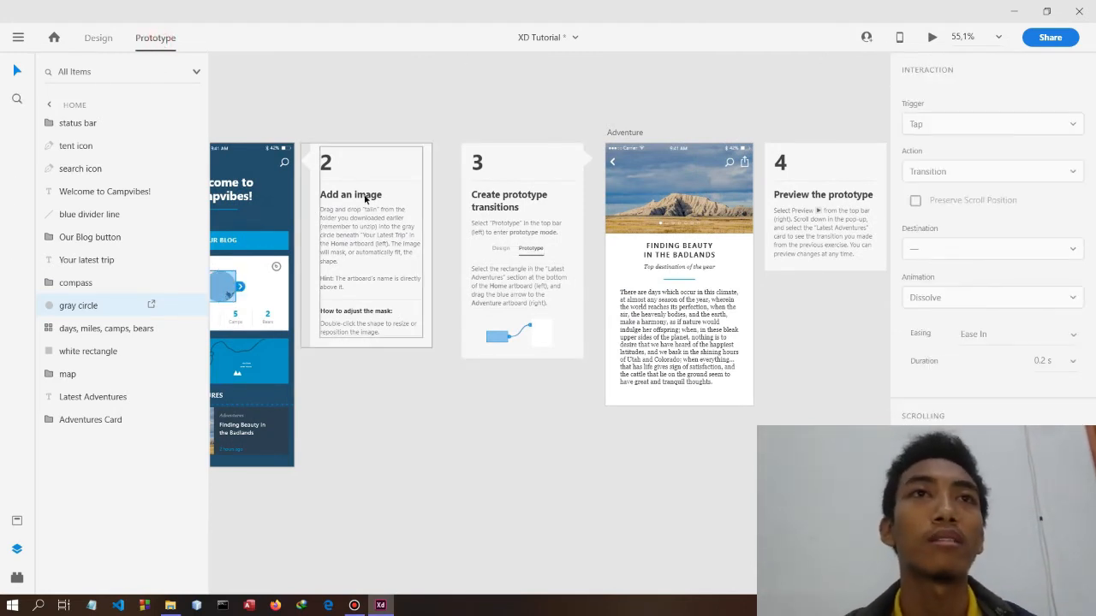
{"action": "scroll", "coordinate": [368, 192], "scroll_direction": "left", "scroll_amount": 3}
{"action": "scroll", "coordinate": [365, 198], "scroll_direction": "left", "scroll_amount": 4}
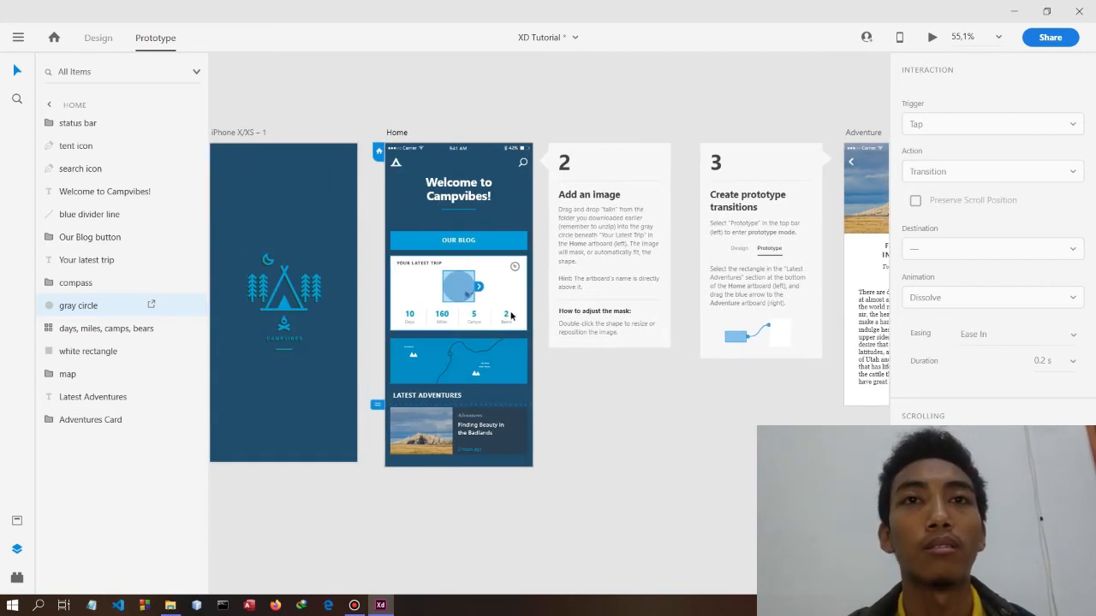
{"action": "scroll", "coordinate": [489, 293], "scroll_direction": "right", "scroll_amount": 3}
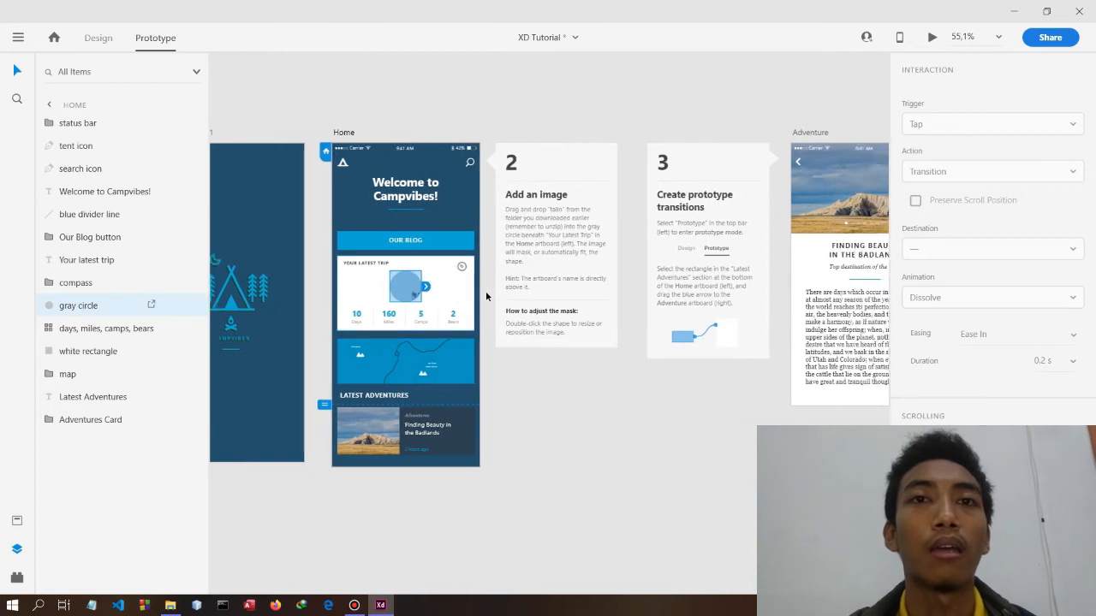
{"action": "scroll", "coordinate": [486, 296], "scroll_direction": "right", "scroll_amount": 1}
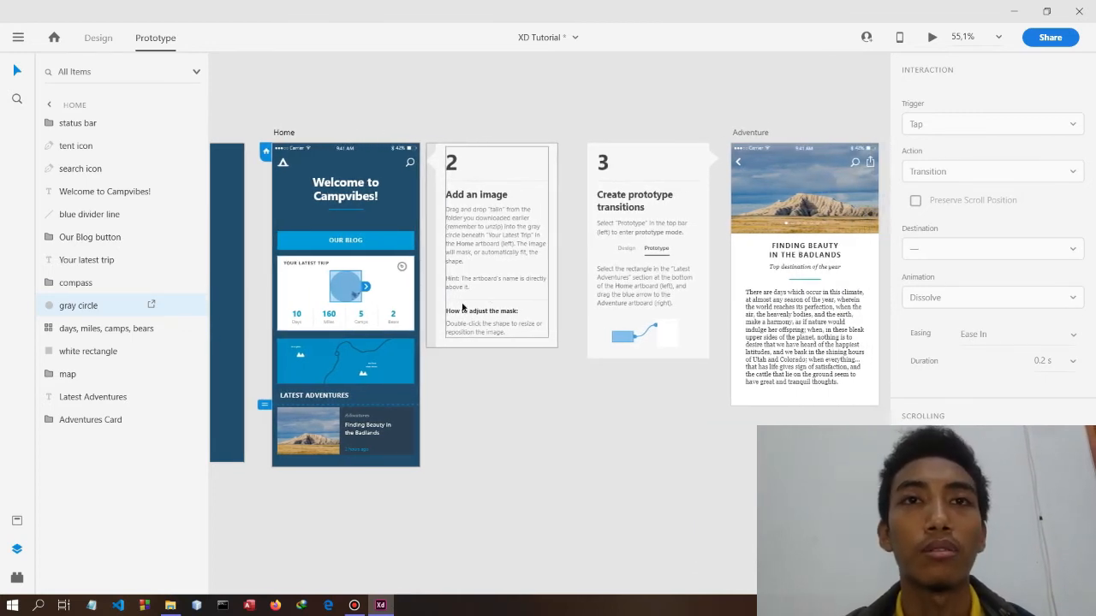
{"action": "left_click", "coordinate": [408, 442]}
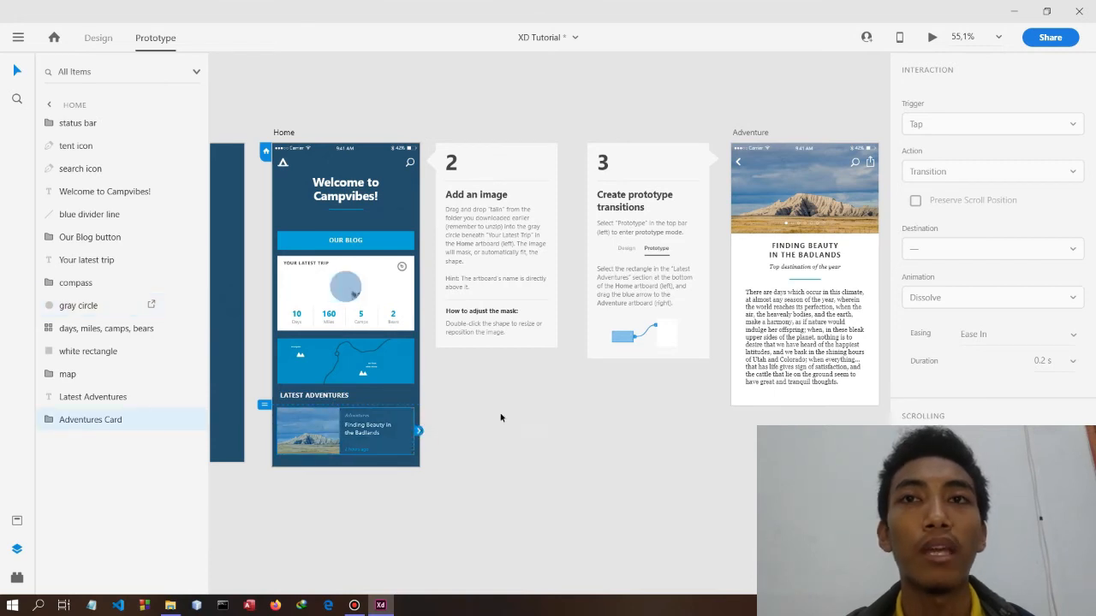
{"action": "left_click_drag", "start_coordinate": [419, 430], "coordinate": [774, 203]}
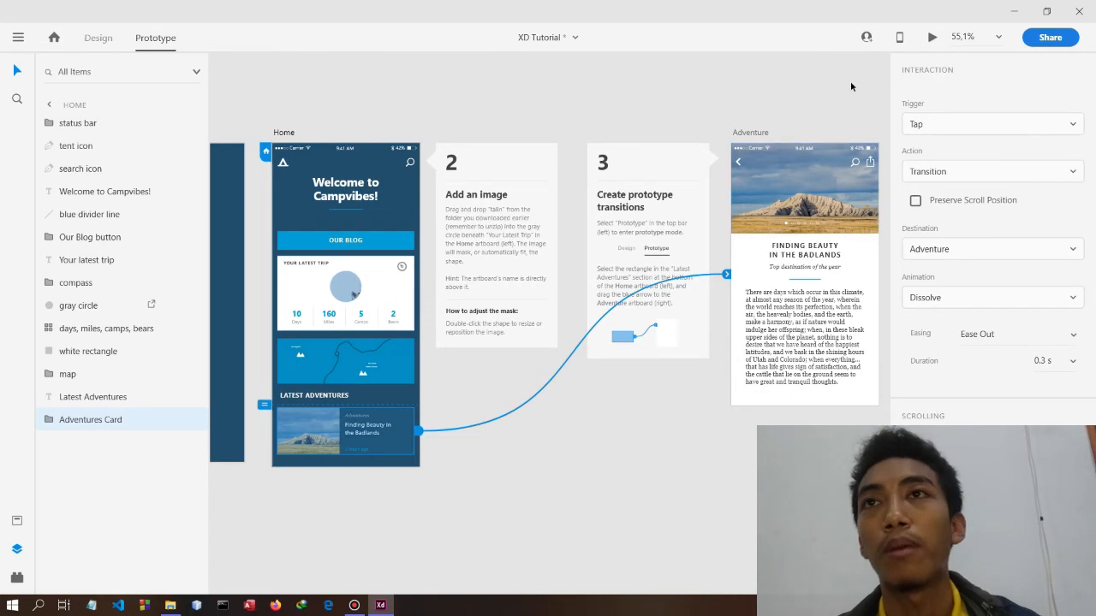
Step: Preview the prototype, test the Latest Adventures card's transition to the Adventure screen, and close the preview
{"action": "scroll", "coordinate": [852, 82], "scroll_direction": "right", "scroll_amount": 3}
{"action": "scroll", "coordinate": [851, 101], "scroll_direction": "right", "scroll_amount": 1}
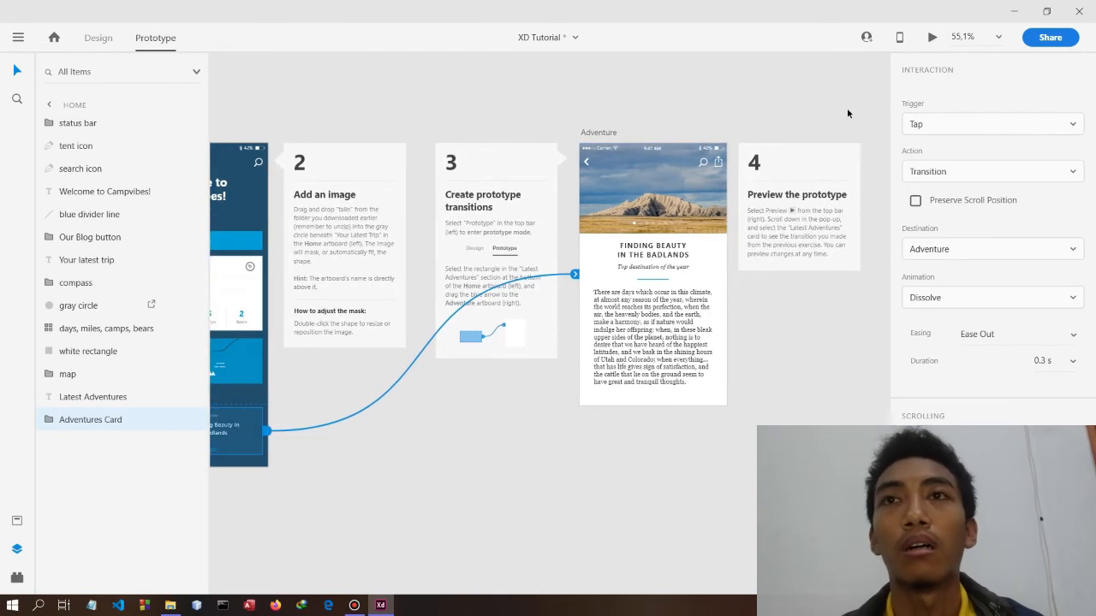
{"action": "left_click", "coordinate": [932, 39]}
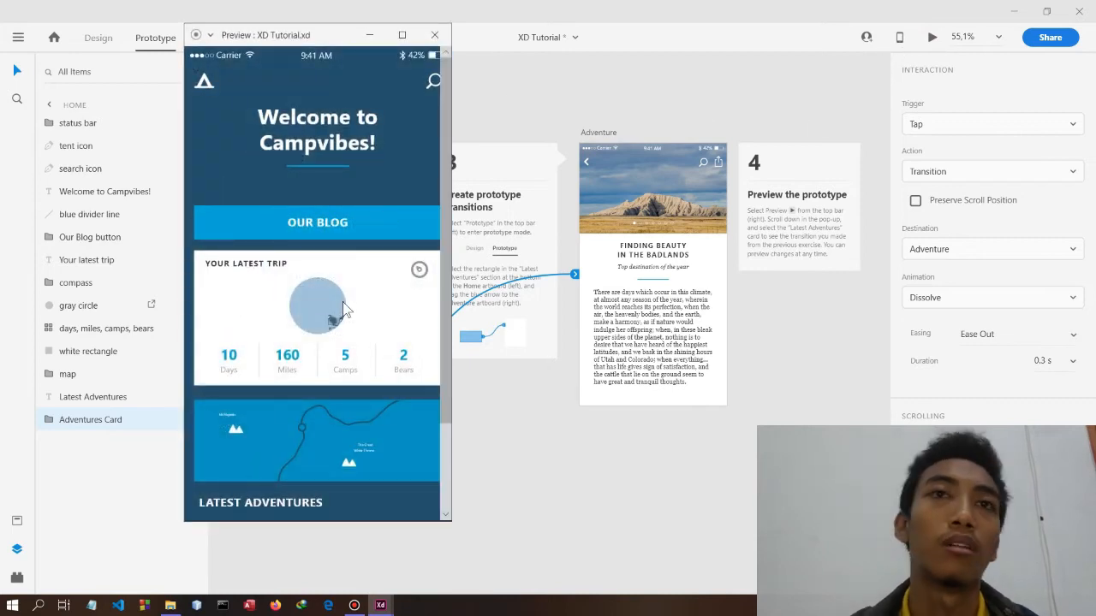
{"action": "scroll", "coordinate": [336, 354], "scroll_direction": "down", "scroll_amount": 2}
{"action": "scroll", "coordinate": [325, 368], "scroll_direction": "up", "scroll_amount": 2}
{"action": "scroll", "coordinate": [317, 381], "scroll_direction": "down", "scroll_amount": 2}
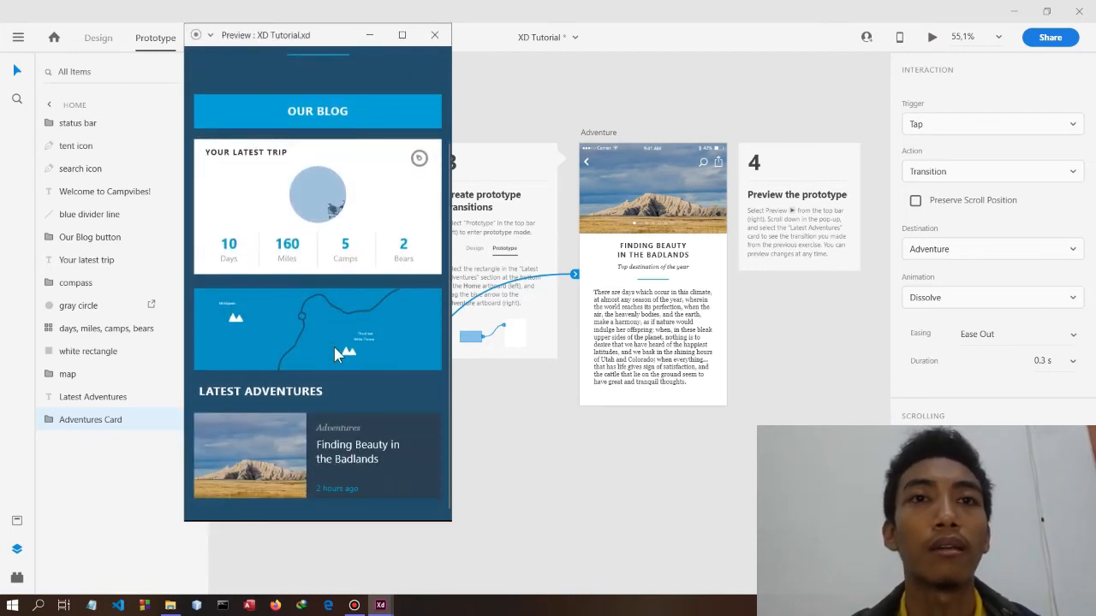
{"action": "left_click", "coordinate": [406, 449]}
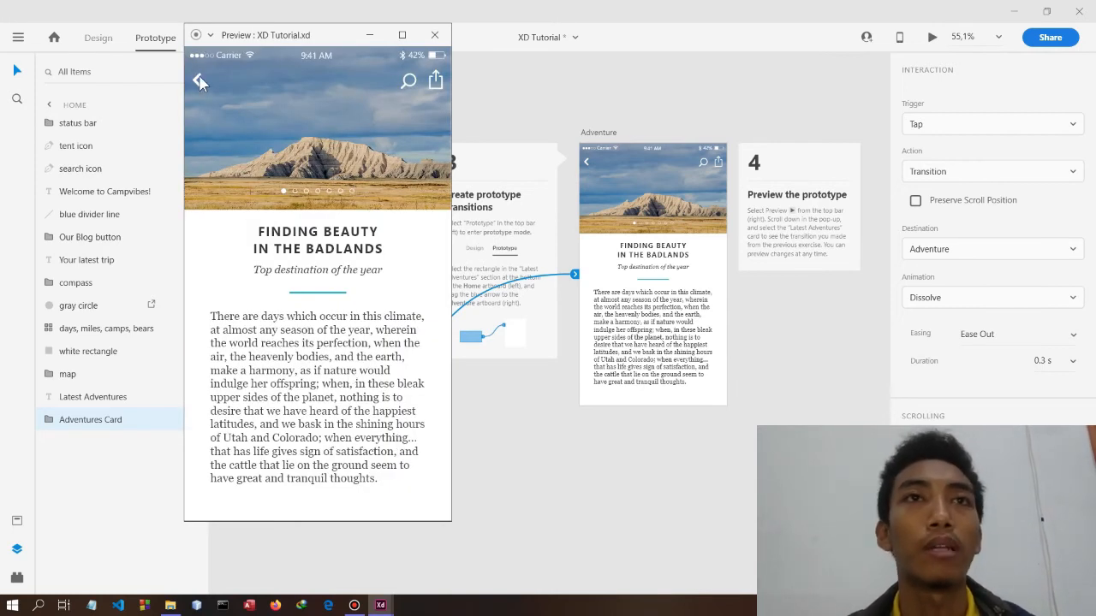
{"action": "left_click", "coordinate": [434, 34]}
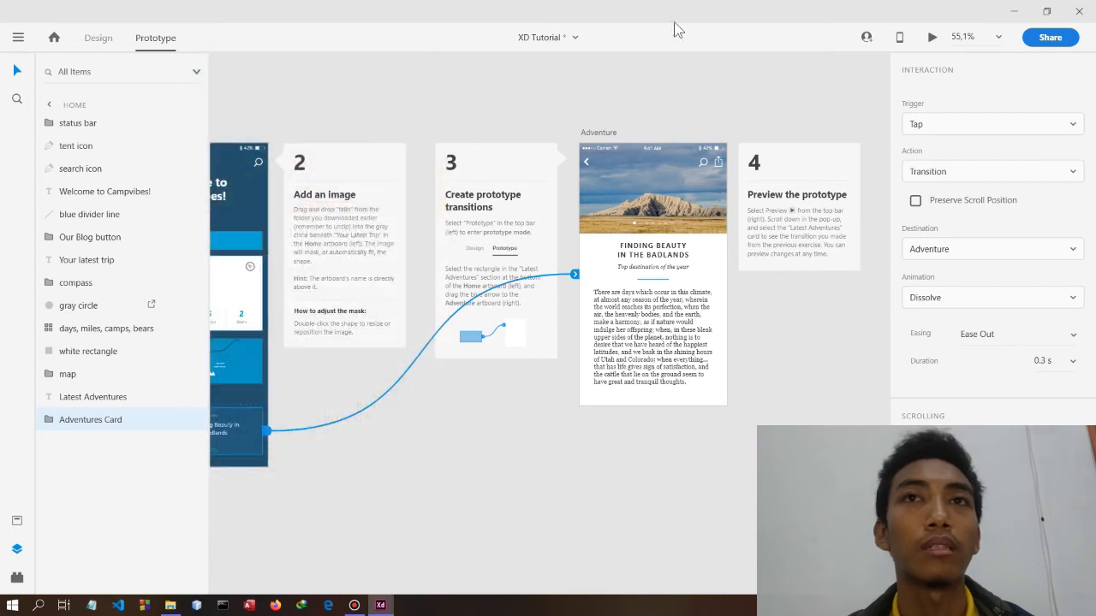
Step: Link the back button on the Adventure artboard to the Home artboard
{"action": "left_click", "coordinate": [585, 166]}
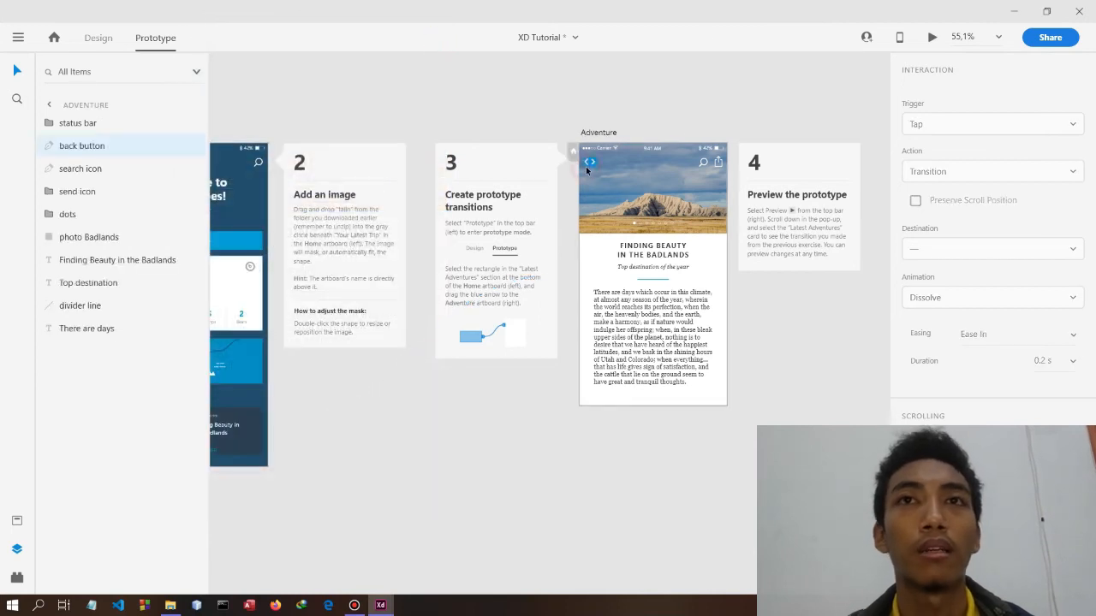
{"action": "left_click_drag", "start_coordinate": [593, 163], "coordinate": [237, 205]}
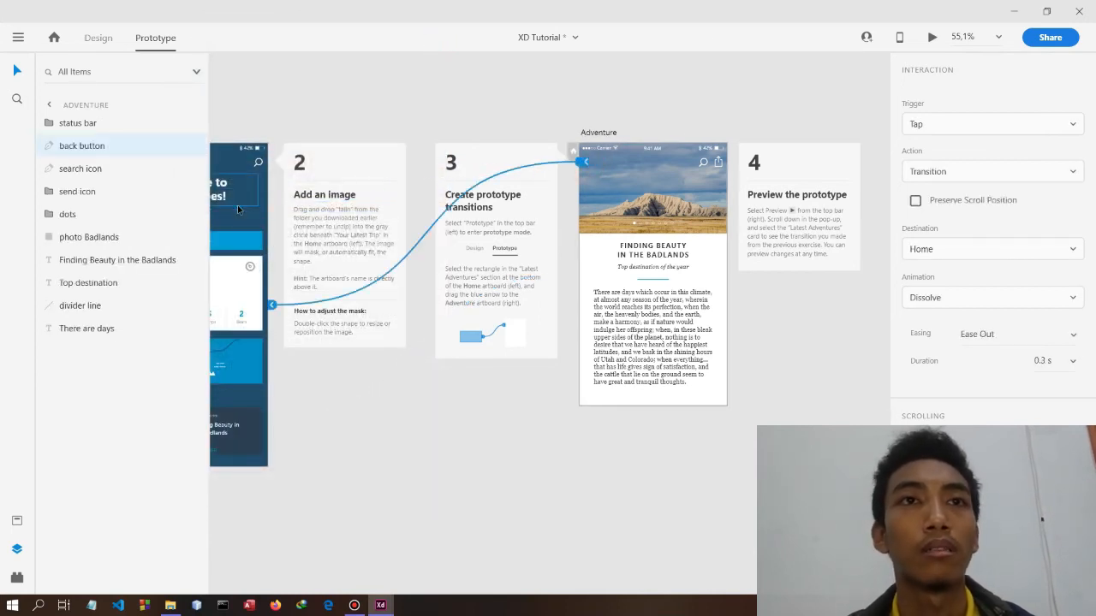
{"action": "scroll", "coordinate": [298, 267], "scroll_direction": "left", "scroll_amount": 5}
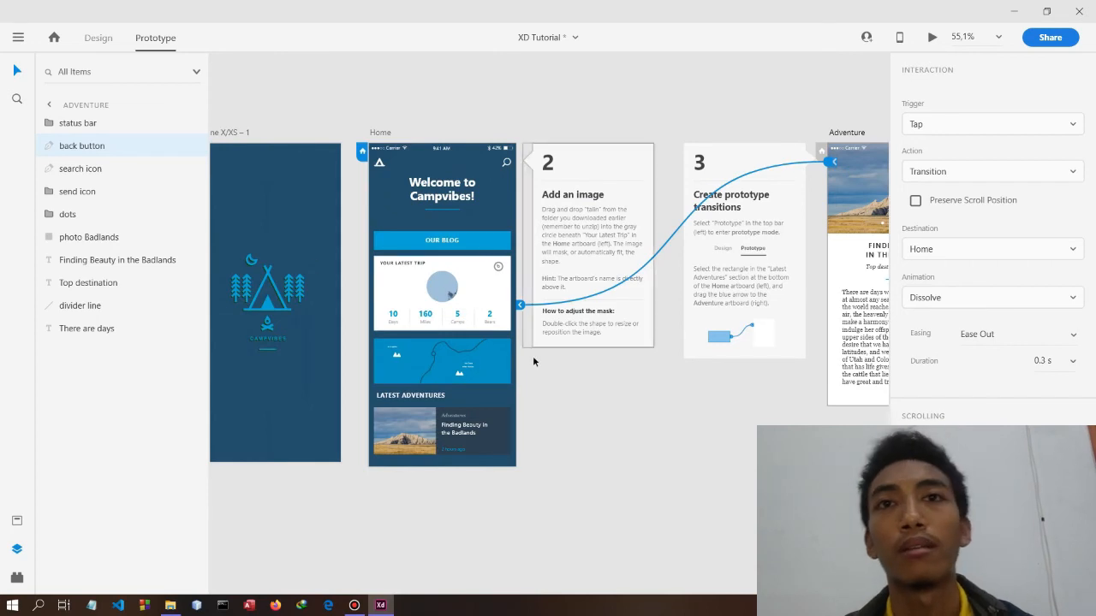
Step: In design mode, turn the Finding Beauty card on the Blog artboard into a Repeat Grid and extend it down to four items
{"action": "scroll", "coordinate": [532, 355], "scroll_direction": "right", "scroll_amount": 5}
{"action": "scroll", "coordinate": [532, 355], "scroll_direction": "right", "scroll_amount": 9}
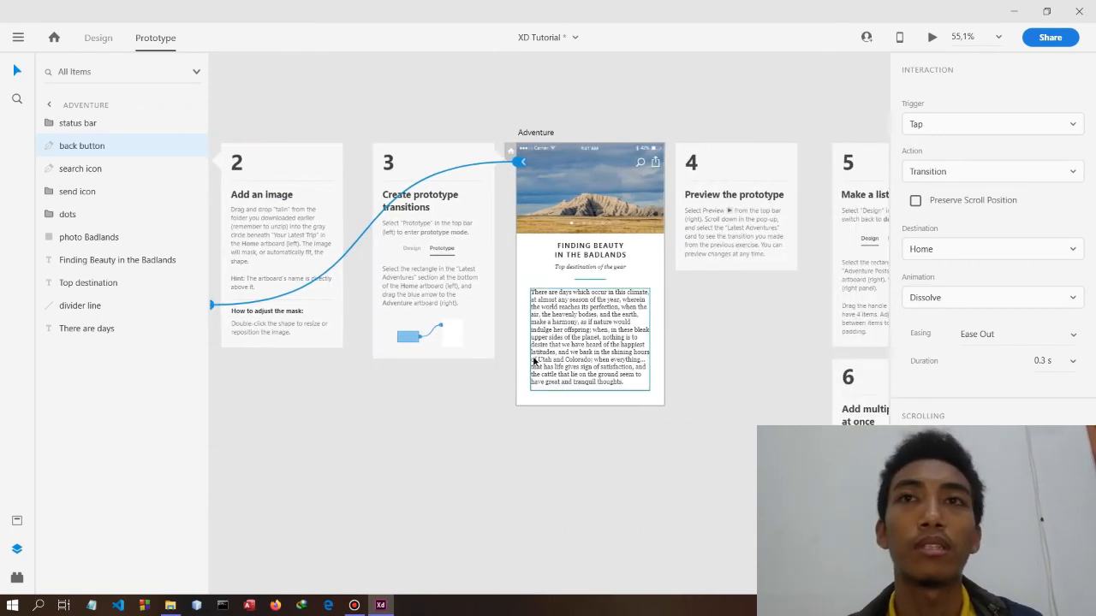
{"action": "scroll", "coordinate": [533, 361], "scroll_direction": "right", "scroll_amount": 1}
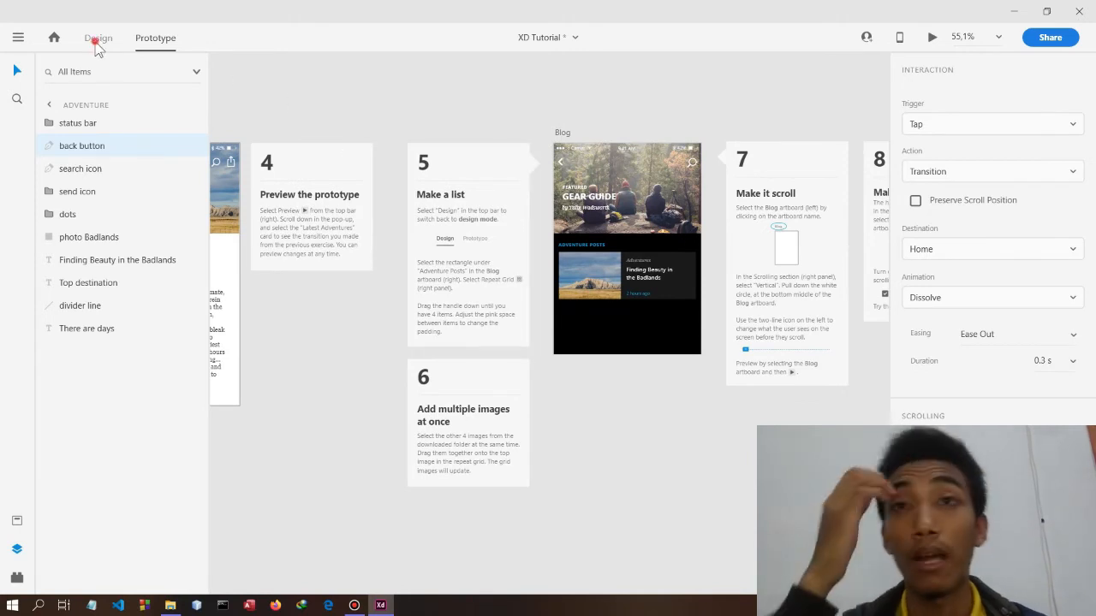
{"action": "left_click", "coordinate": [98, 37]}
{"action": "scroll", "coordinate": [489, 282], "scroll_direction": "down", "scroll_amount": 2}
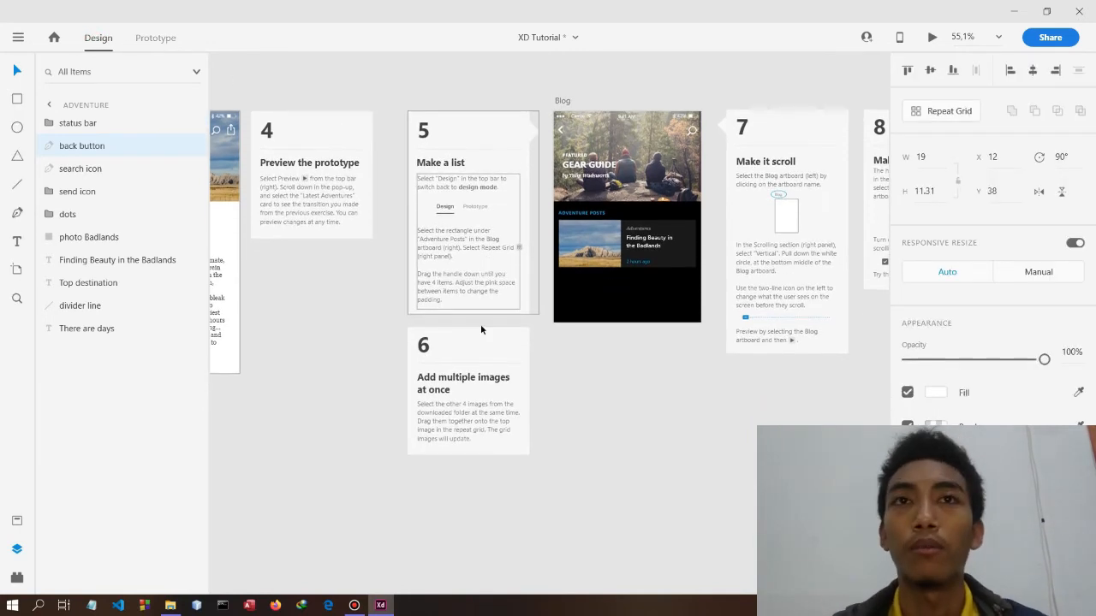
{"action": "left_click", "coordinate": [679, 259]}
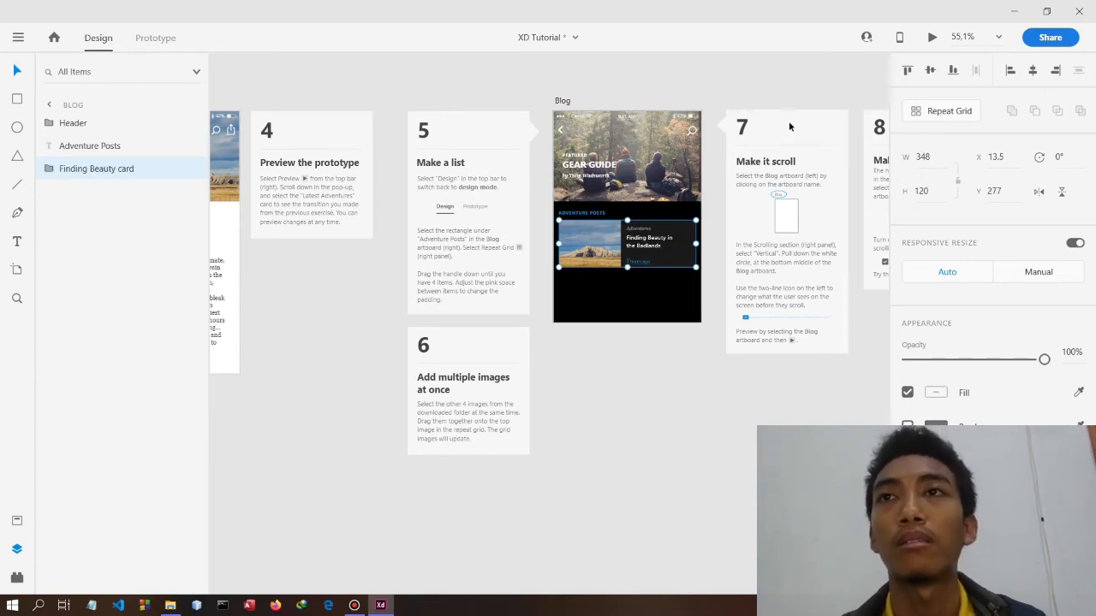
{"action": "left_click", "coordinate": [963, 118]}
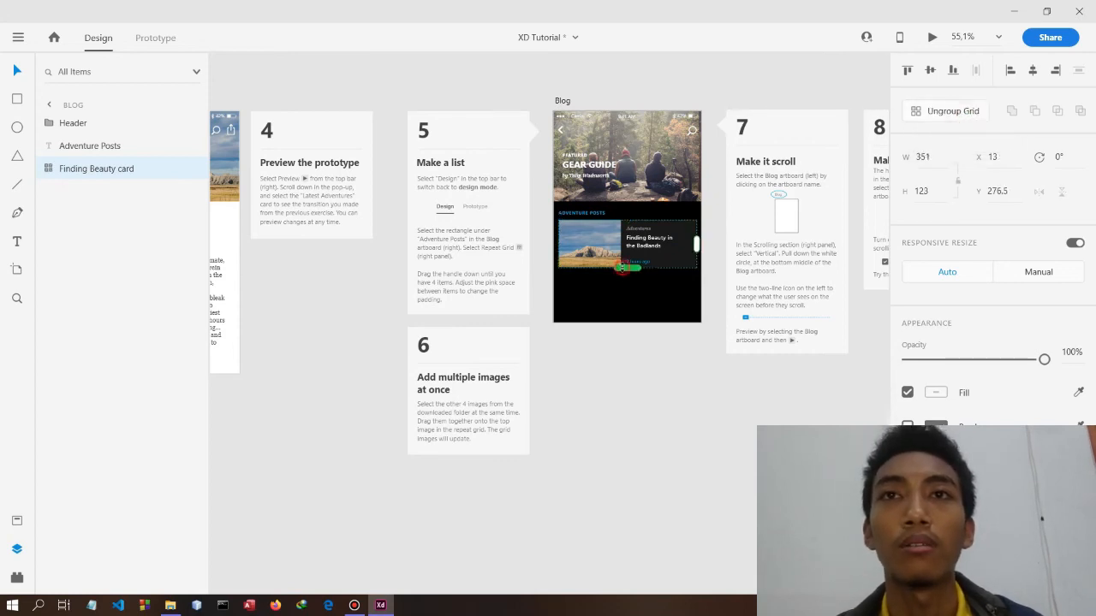
{"action": "left_click_drag", "start_coordinate": [622, 279], "coordinate": [619, 444]}
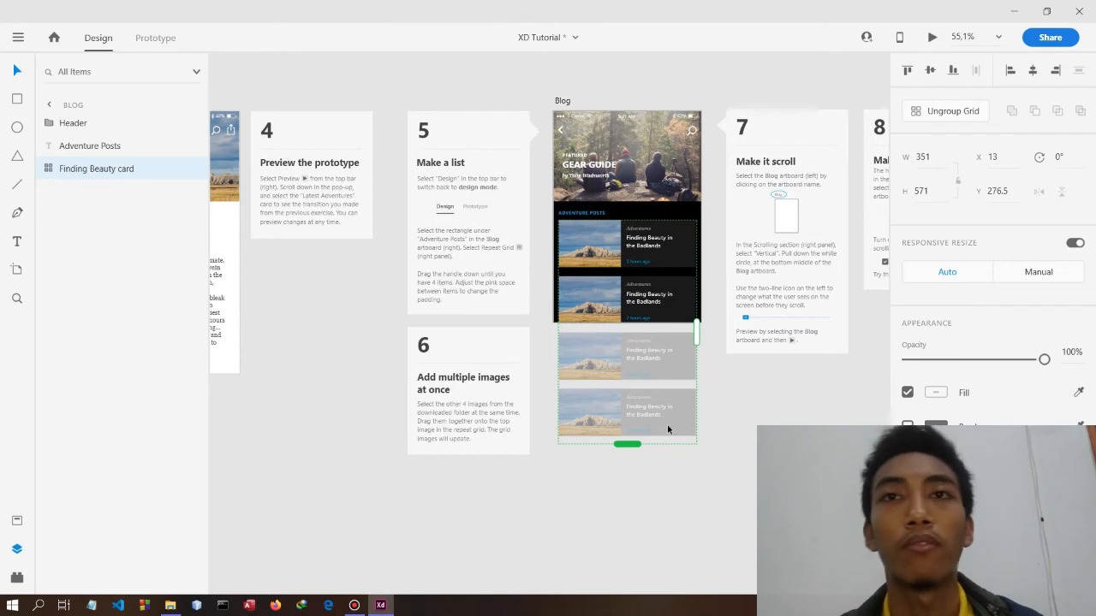
Step: From File Explorer's Pictures folder, place the dark-forest, fire_wavy, photo-48158 and style_minimalism images together onto the repeat grid's top photo
{"action": "left_click", "coordinate": [751, 422]}
{"action": "double_click", "coordinate": [589, 303]}
{"action": "scroll", "coordinate": [555, 374], "scroll_direction": "up", "scroll_amount": 4}
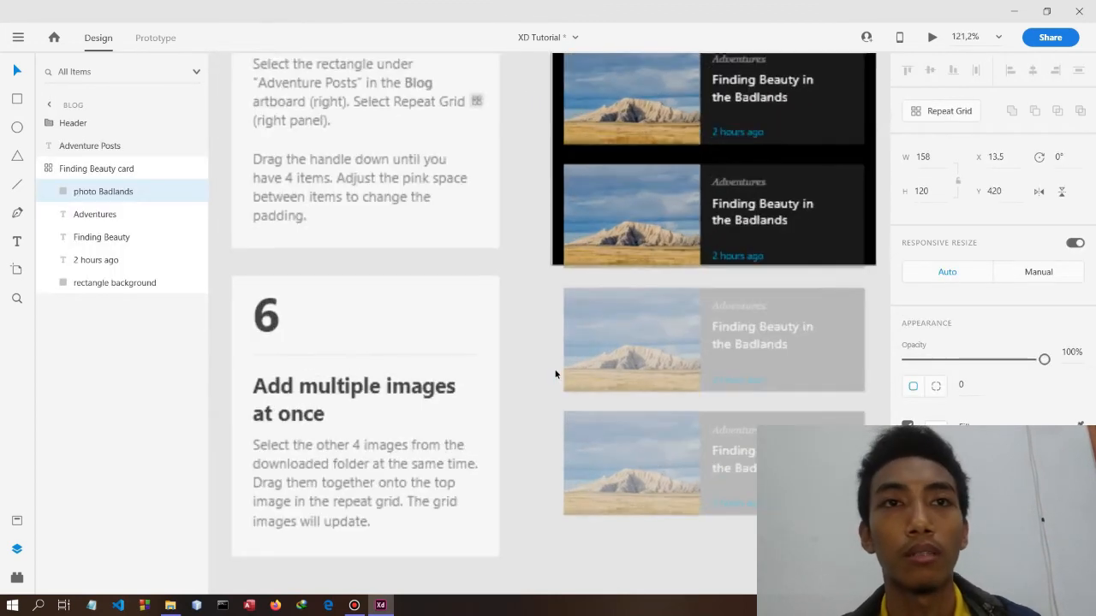
{"action": "key", "text": "alt+Tab"}
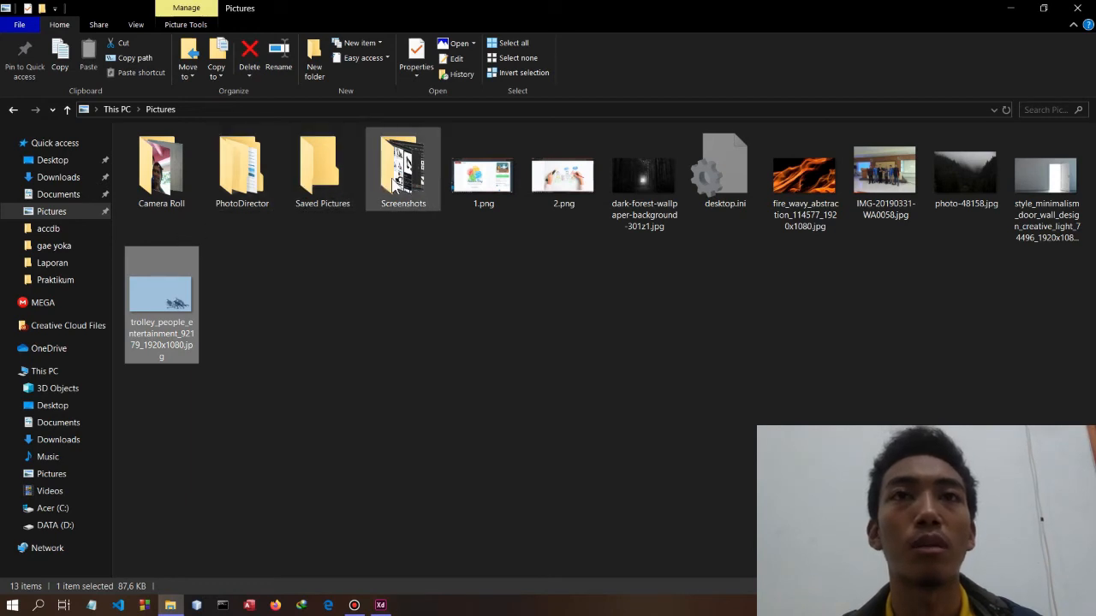
{"action": "double_click", "coordinate": [393, 184]}
{"action": "key", "text": "alt+Left"}
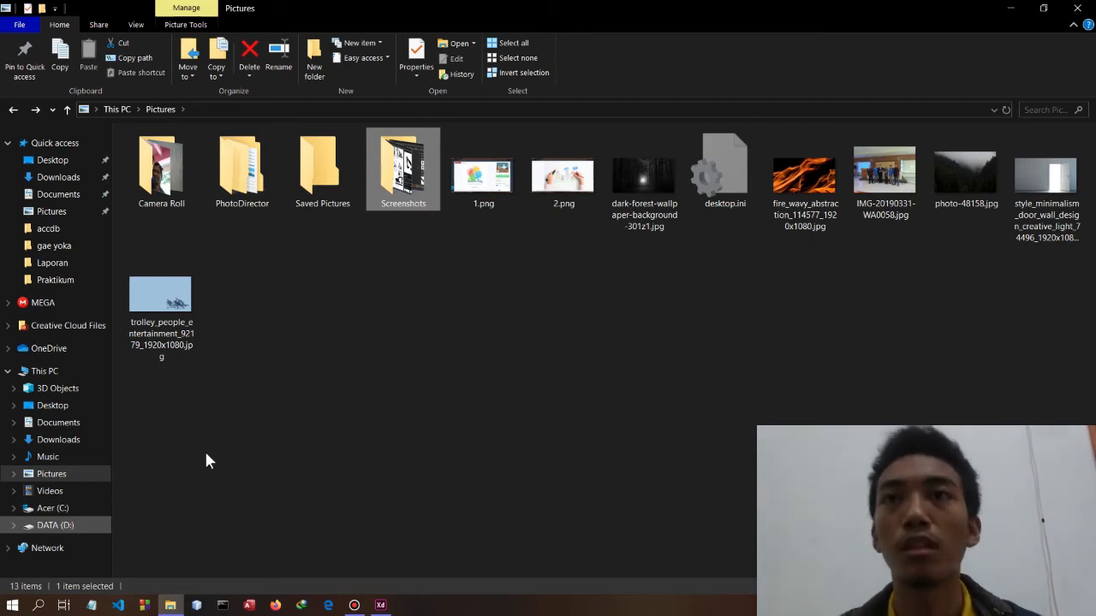
{"action": "left_click", "coordinate": [643, 178]}
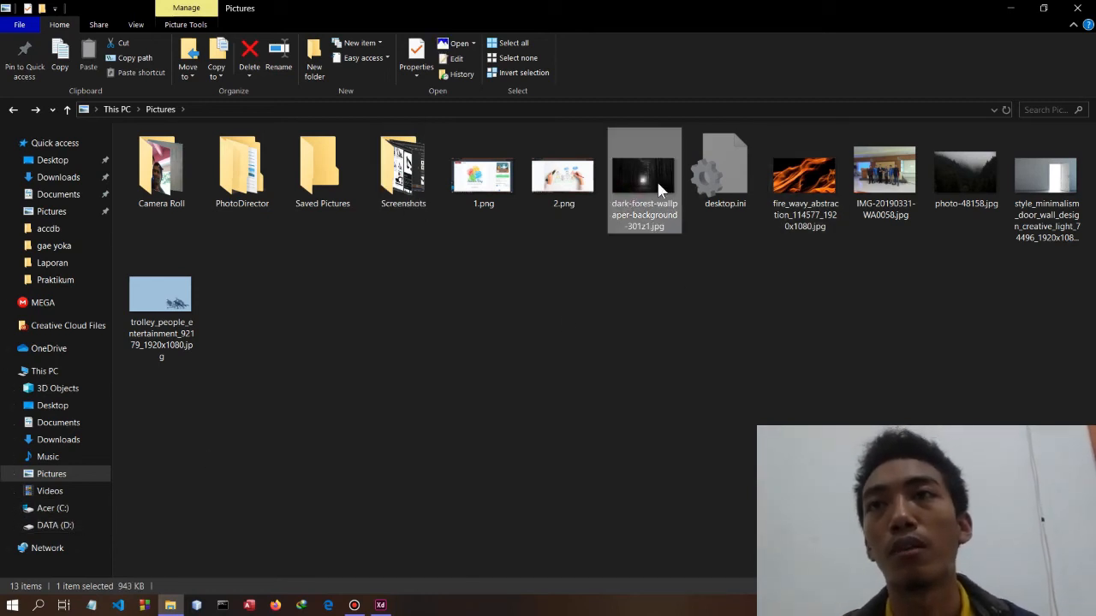
{"action": "left_click", "coordinate": [950, 162], "text": "ctrl"}
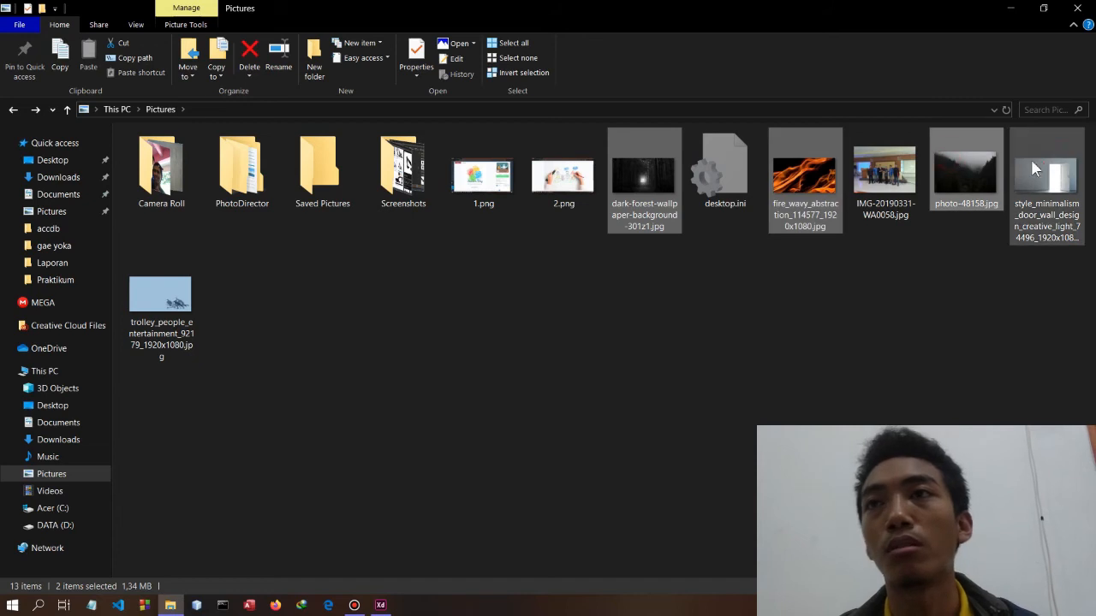
{"action": "left_click", "coordinate": [1048, 170], "text": "ctrl"}
{"action": "left_click_drag", "start_coordinate": [954, 176], "coordinate": [644, 116]}
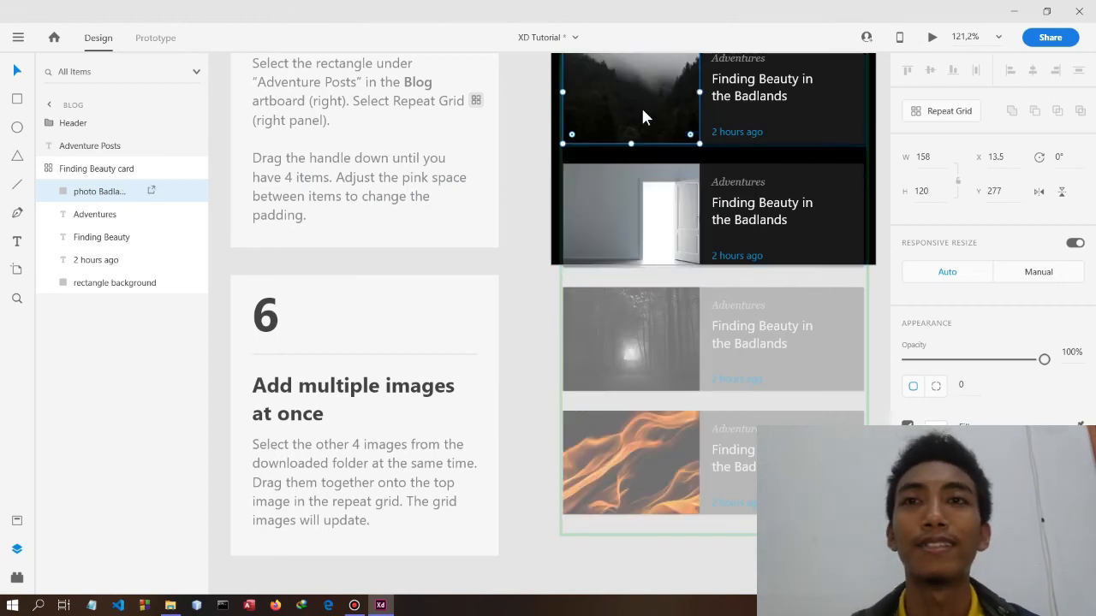
Step: Retitle the repeat grid's first card "Forrest", the second "Door" and the fourth "Finding Beauty in the Fire"
{"action": "scroll", "coordinate": [736, 419], "scroll_direction": "right", "scroll_amount": 2}
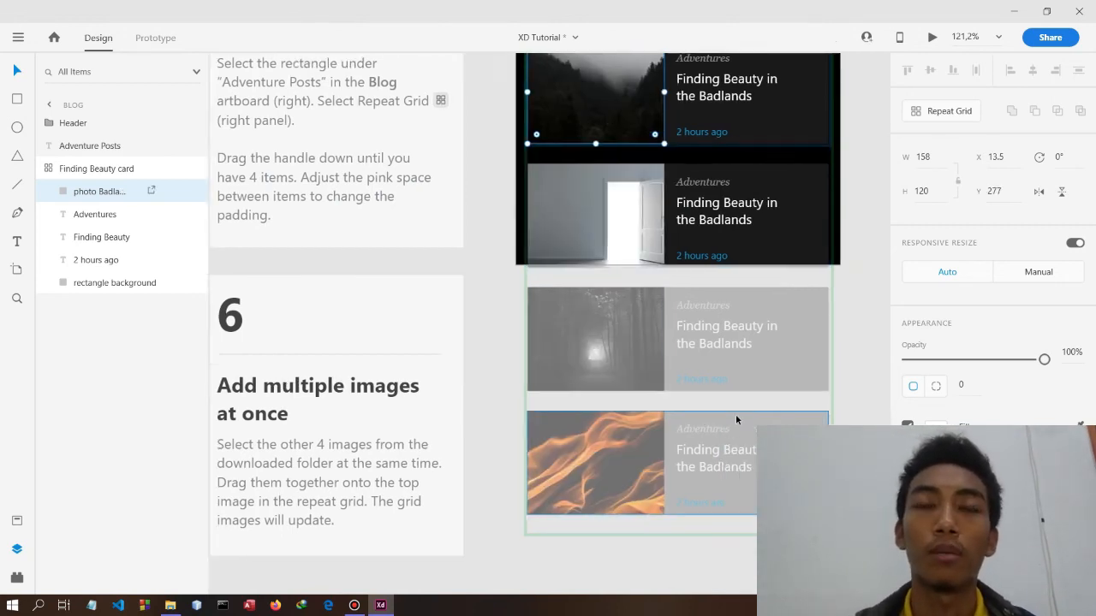
{"action": "scroll", "coordinate": [736, 420], "scroll_direction": "up", "scroll_amount": 1}
{"action": "scroll", "coordinate": [736, 419], "scroll_direction": "up", "scroll_amount": 1}
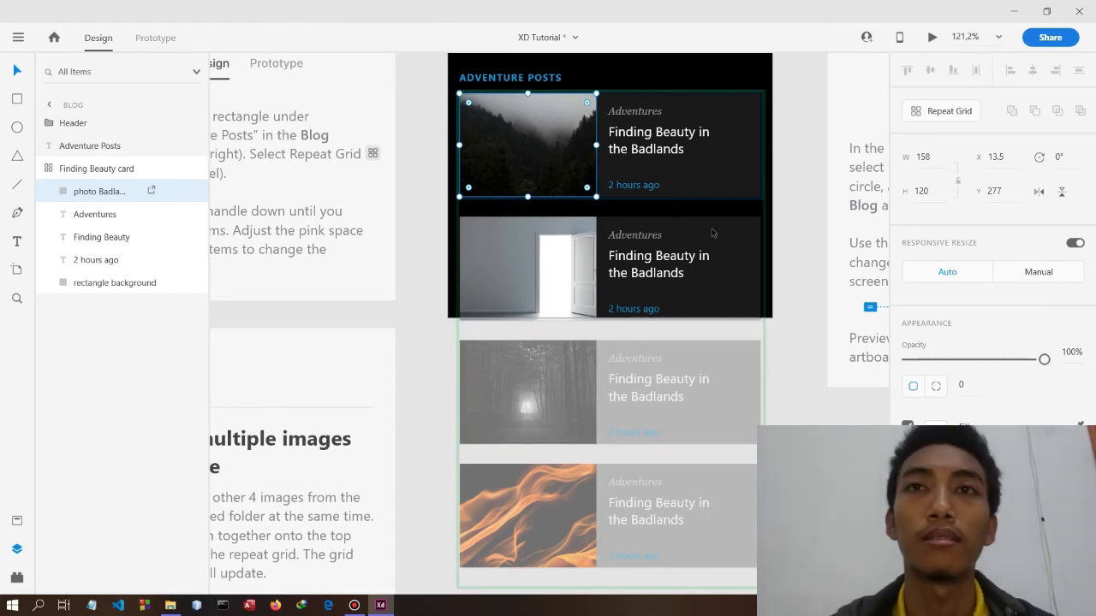
{"action": "left_click", "coordinate": [640, 137]}
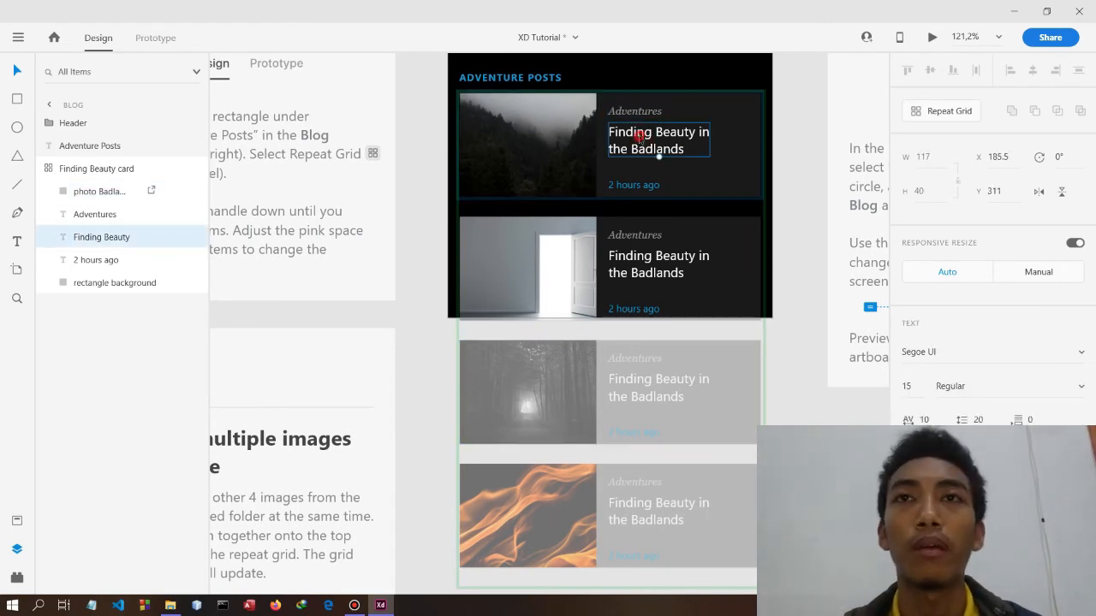
{"action": "double_click", "coordinate": [640, 137]}
{"action": "key", "text": "BackSpace"}
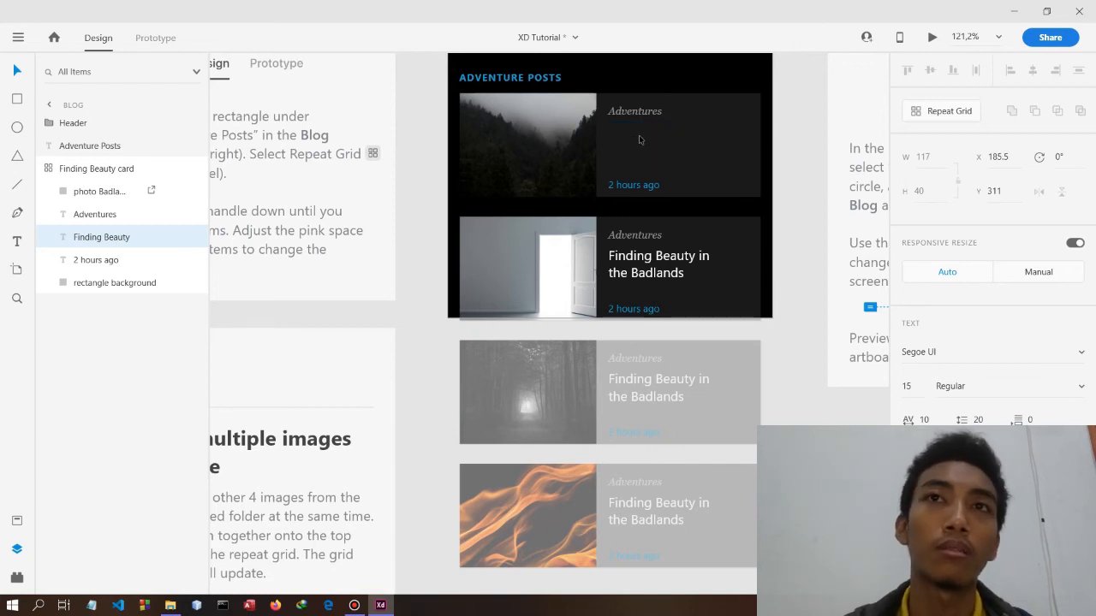
{"action": "type", "text": "FOrrest"}
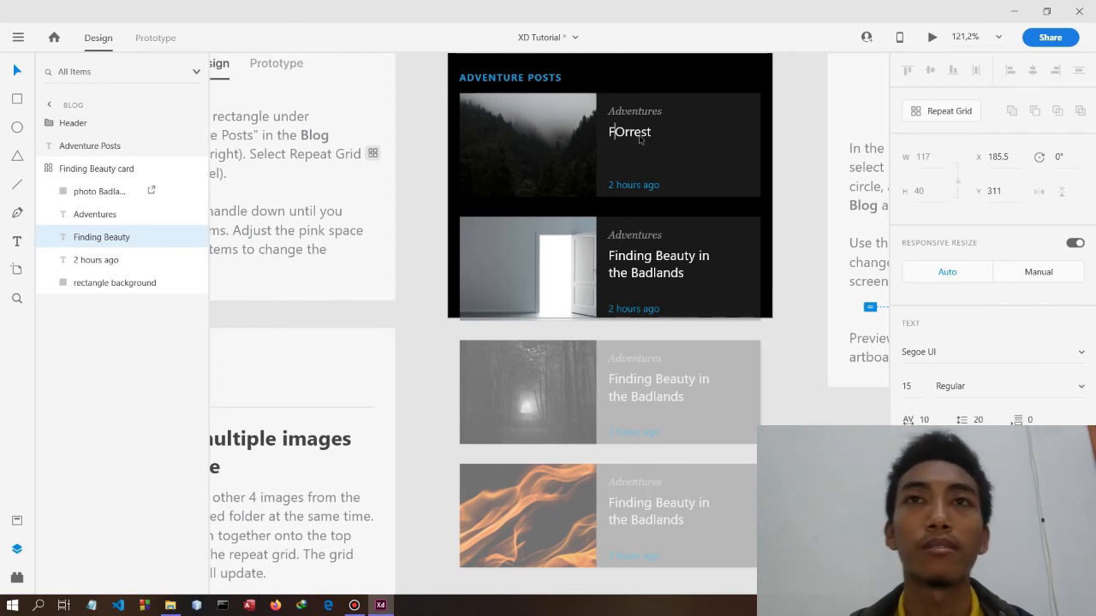
{"action": "key", "text": "Delete"}
{"action": "type", "text": "o"}
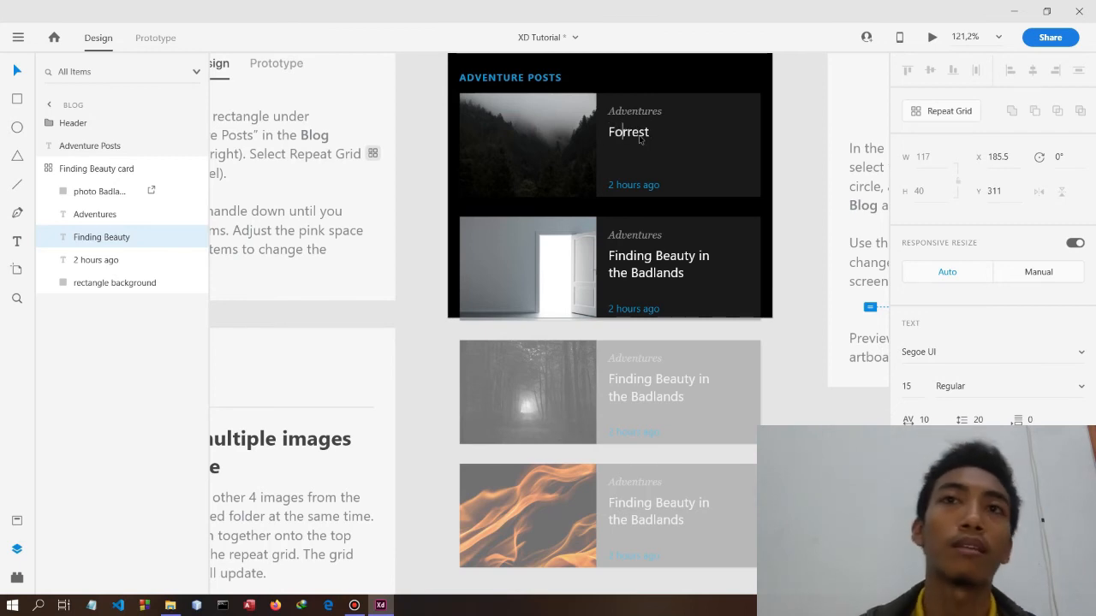
{"action": "key", "text": "Escape"}
{"action": "left_click", "coordinate": [637, 272]}
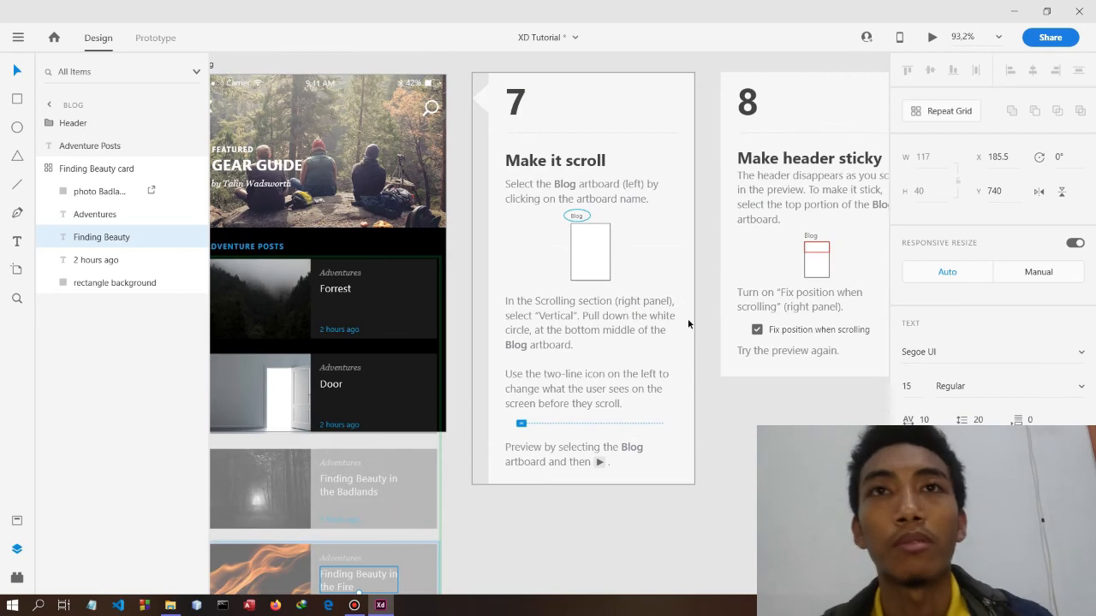
Step: Set the Blog artboard's scrolling to Vertical and extend its height down to about 847 so it covers all four cards
{"action": "scroll", "coordinate": [687, 323], "scroll_direction": "down", "scroll_amount": 3}
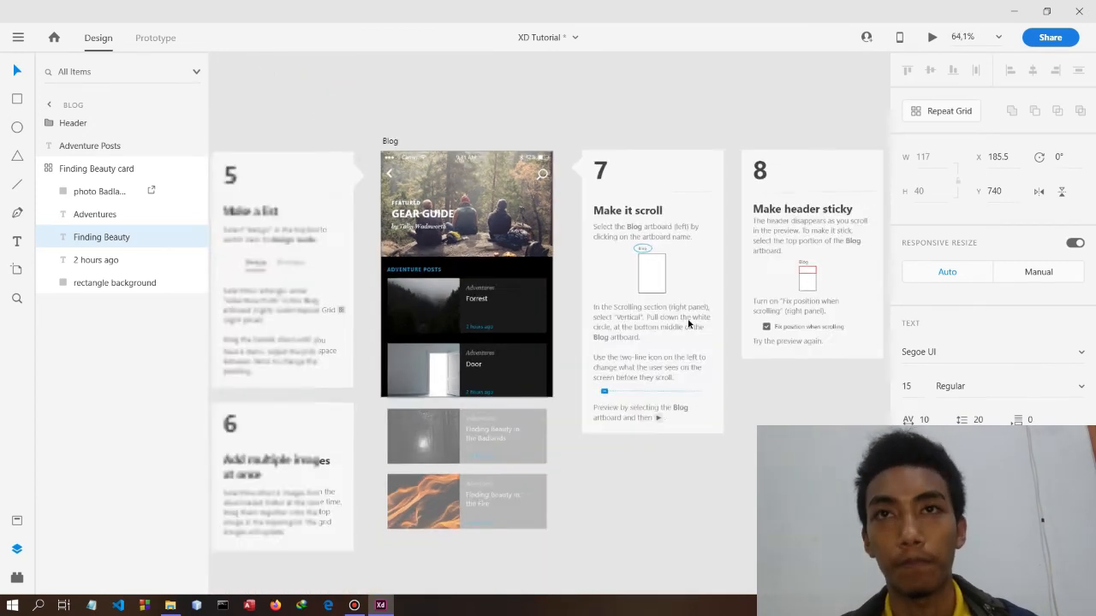
{"action": "scroll", "coordinate": [688, 323], "scroll_direction": "down", "scroll_amount": 1}
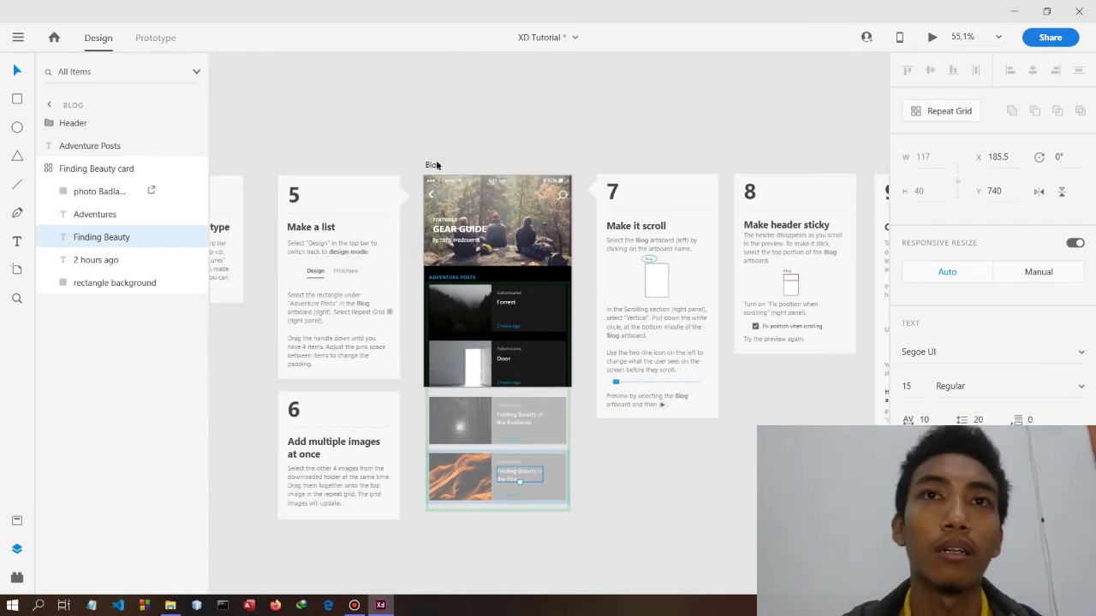
{"action": "left_click", "coordinate": [433, 165]}
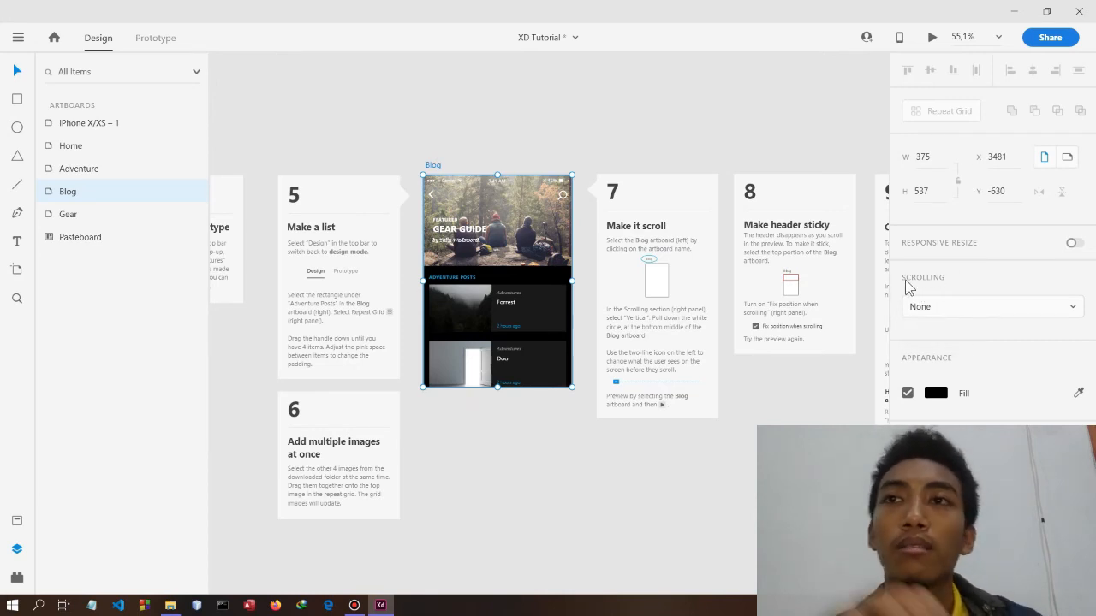
{"action": "left_click", "coordinate": [955, 308]}
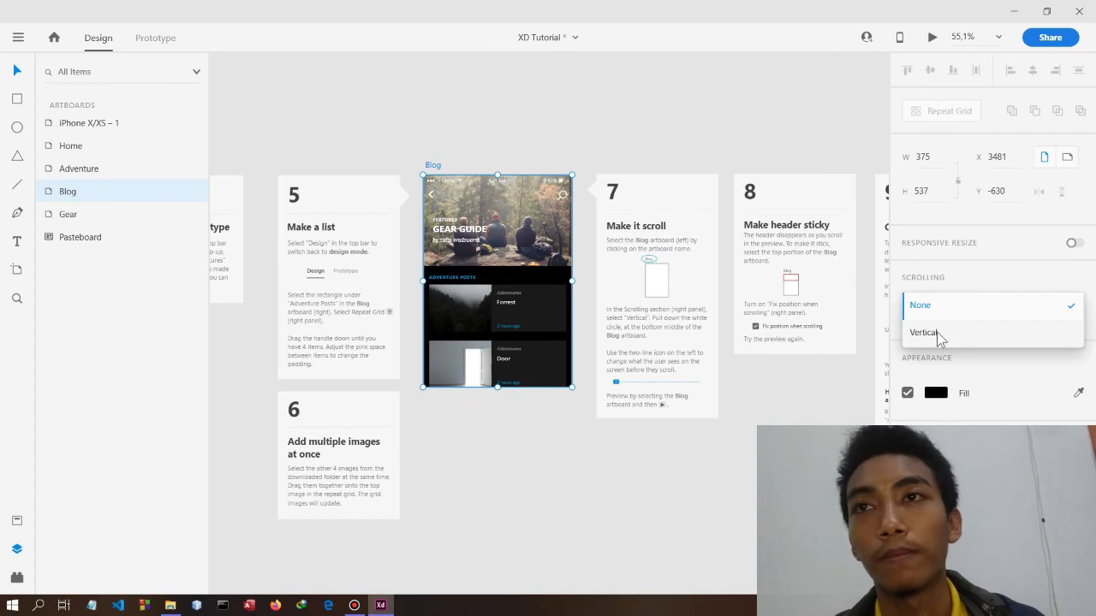
{"action": "left_click", "coordinate": [925, 333]}
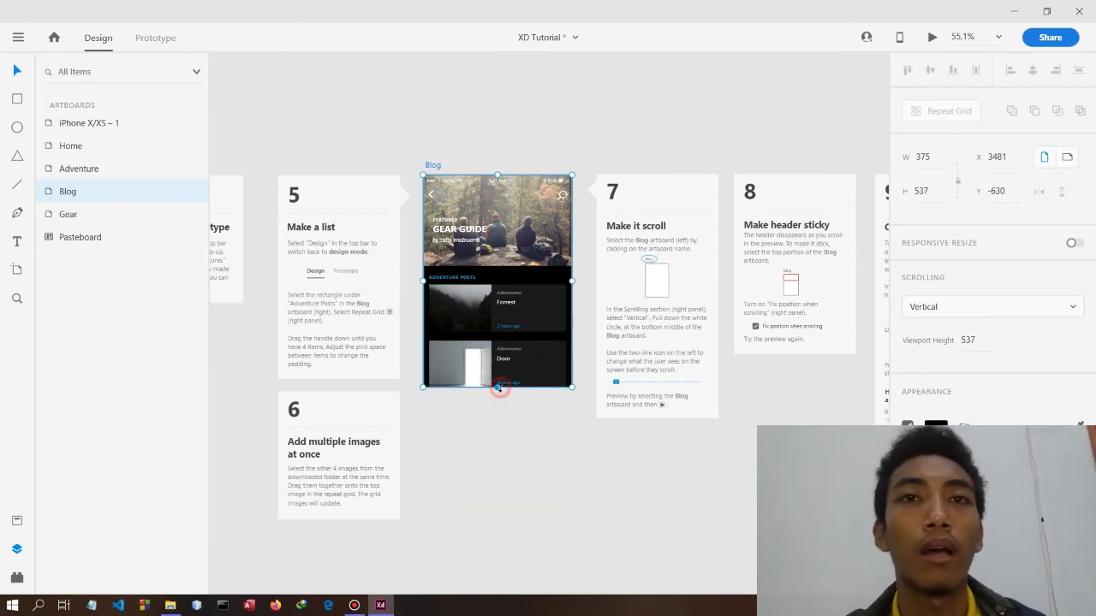
{"action": "left_click_drag", "start_coordinate": [497, 387], "coordinate": [502, 511]}
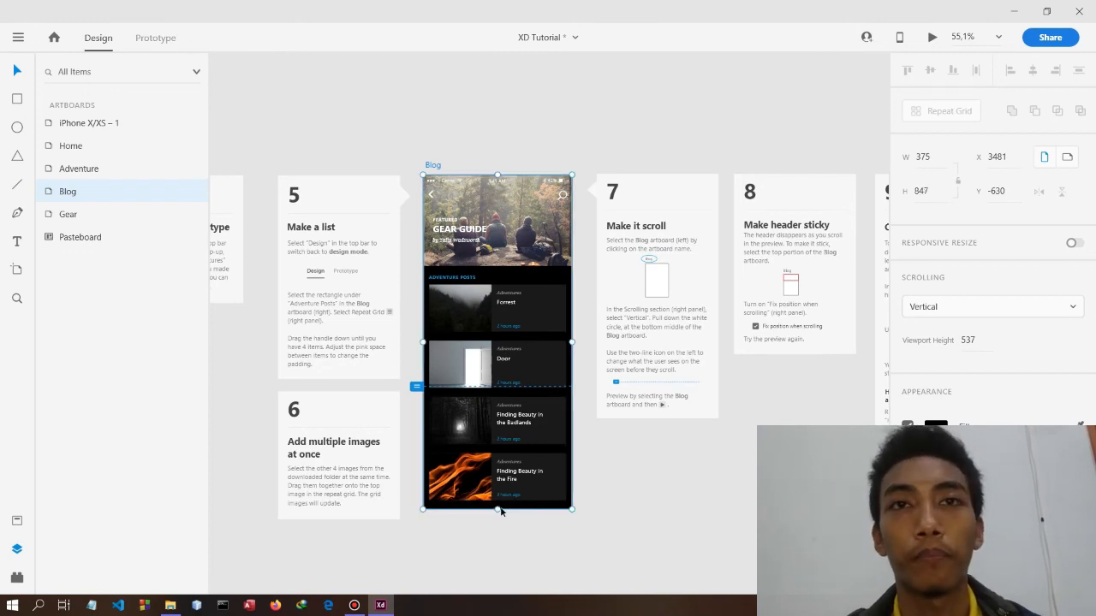
{"action": "left_click", "coordinate": [679, 482]}
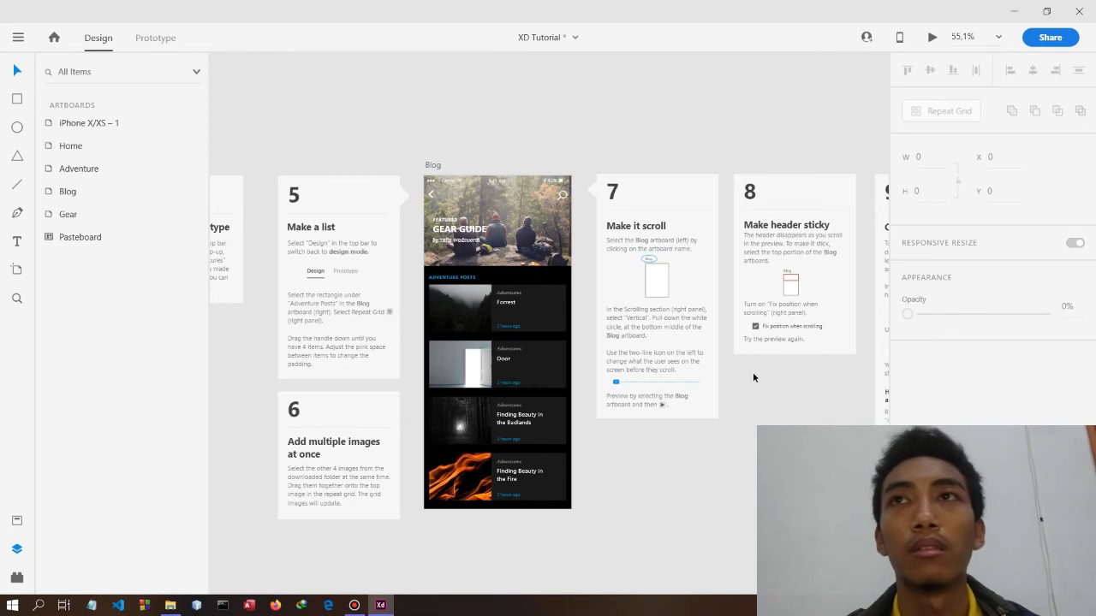
Step: Preview the Blog artboard, test its vertical scrolling through the adventure posts, and close the preview
{"action": "left_click", "coordinate": [936, 40]}
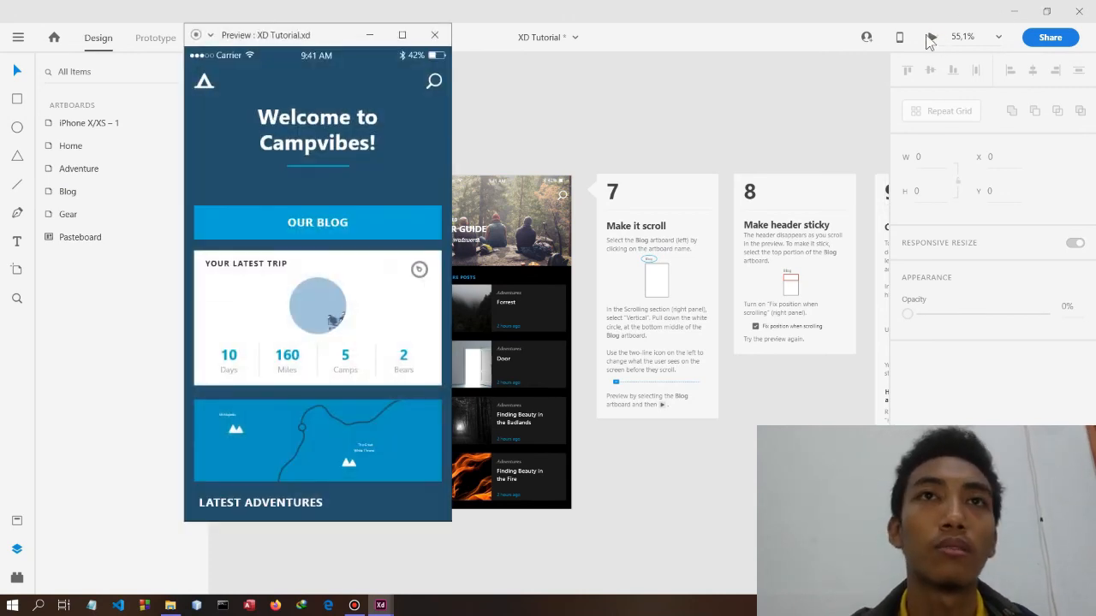
{"action": "left_click", "coordinate": [434, 35]}
{"action": "left_click", "coordinate": [432, 165]}
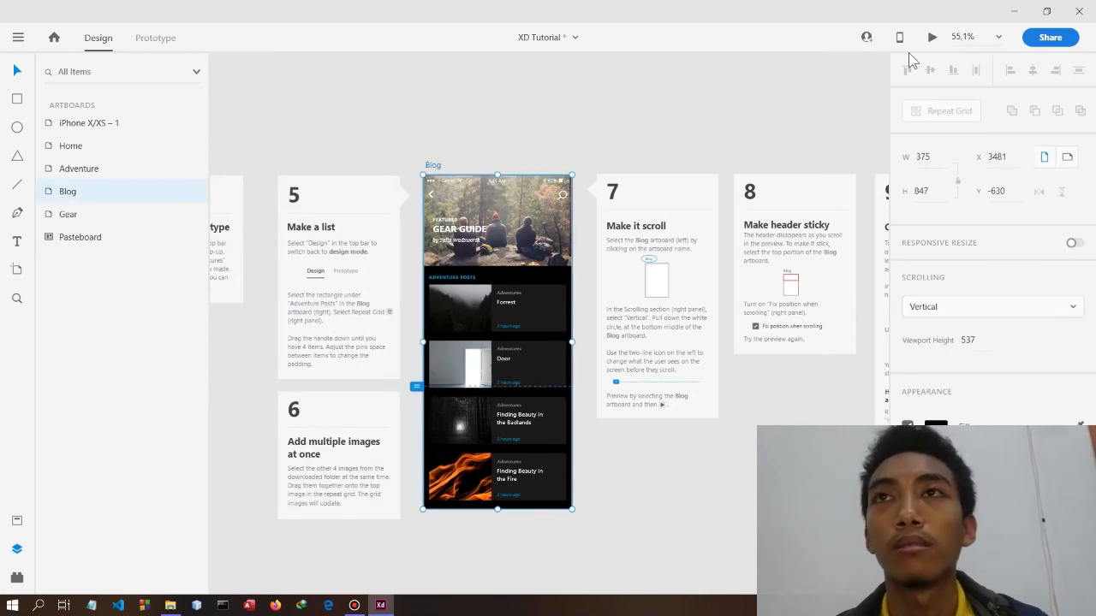
{"action": "left_click", "coordinate": [931, 38]}
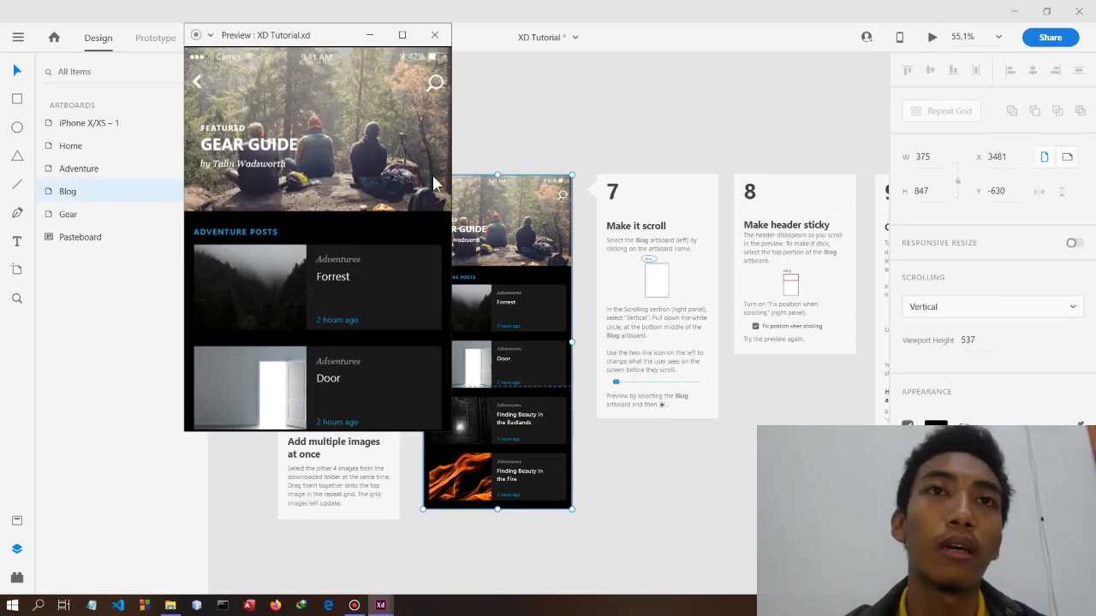
{"action": "scroll", "coordinate": [277, 315], "scroll_direction": "down", "scroll_amount": 3}
{"action": "scroll", "coordinate": [279, 320], "scroll_direction": "down", "scroll_amount": 3}
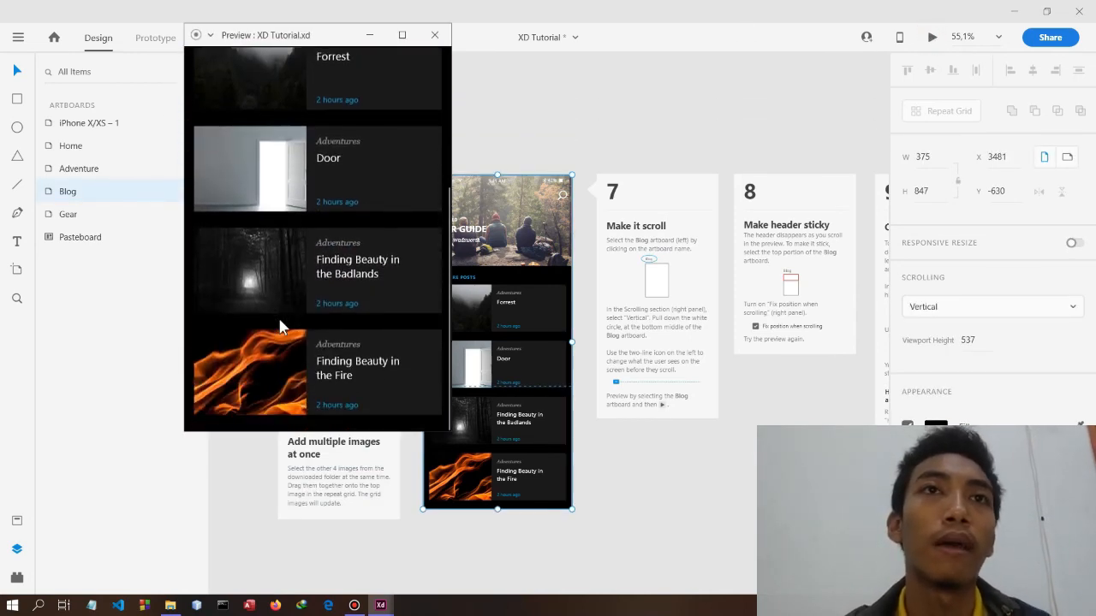
{"action": "scroll", "coordinate": [277, 315], "scroll_direction": "up", "scroll_amount": 5}
{"action": "scroll", "coordinate": [279, 319], "scroll_direction": "down", "scroll_amount": 3}
{"action": "scroll", "coordinate": [279, 319], "scroll_direction": "up", "scroll_amount": 3}
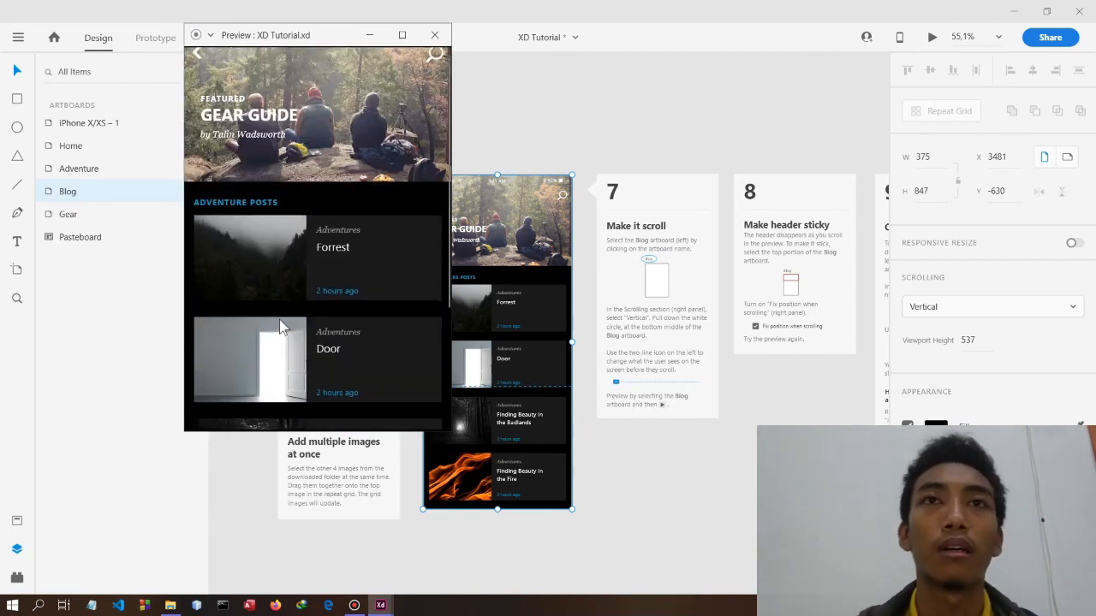
{"action": "scroll", "coordinate": [279, 319], "scroll_direction": "down", "scroll_amount": 3}
{"action": "scroll", "coordinate": [279, 319], "scroll_direction": "up", "scroll_amount": 4}
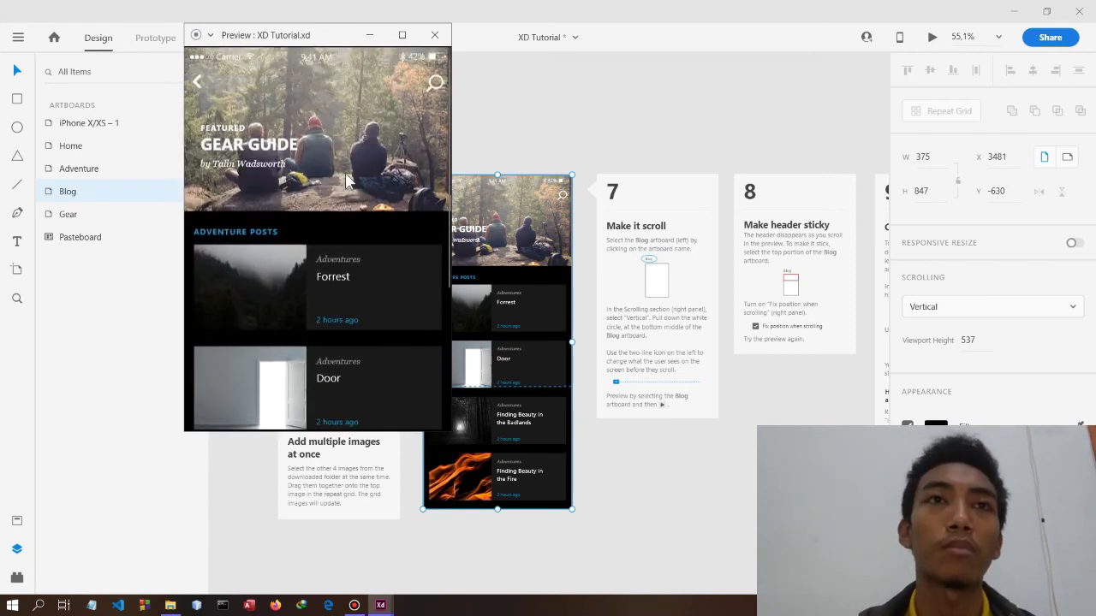
{"action": "scroll", "coordinate": [310, 202], "scroll_direction": "down", "scroll_amount": 3}
{"action": "scroll", "coordinate": [310, 202], "scroll_direction": "up", "scroll_amount": 4}
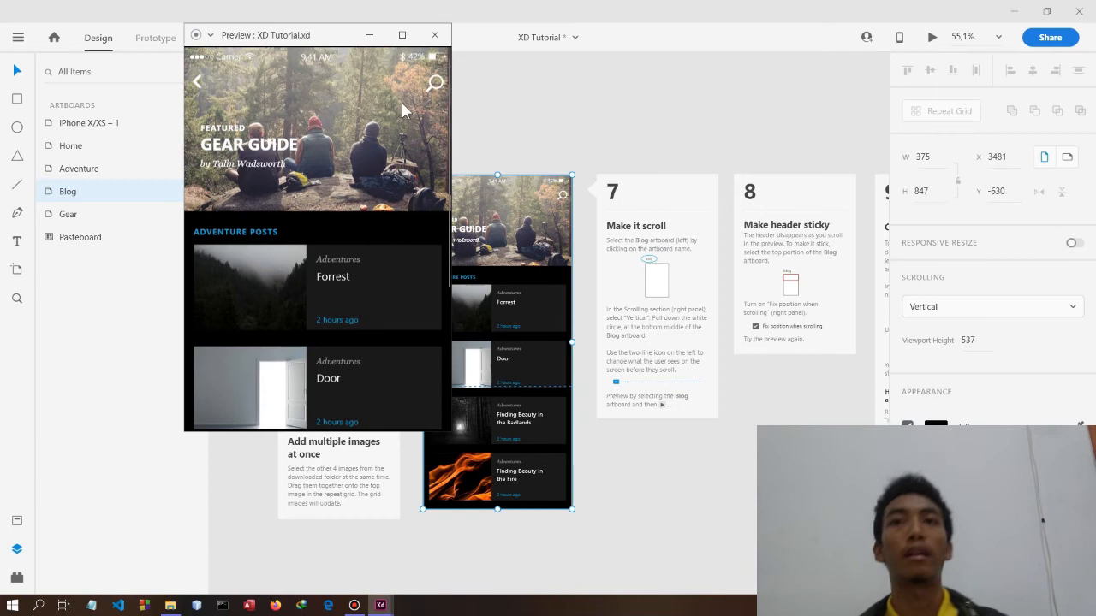
{"action": "left_click", "coordinate": [435, 34]}
Step: In prototype mode, fix the position of the Blog artboard's Header group when scrolling
{"action": "scroll", "coordinate": [675, 254], "scroll_direction": "right", "scroll_amount": 3}
{"action": "scroll", "coordinate": [674, 255], "scroll_direction": "right", "scroll_amount": 3}
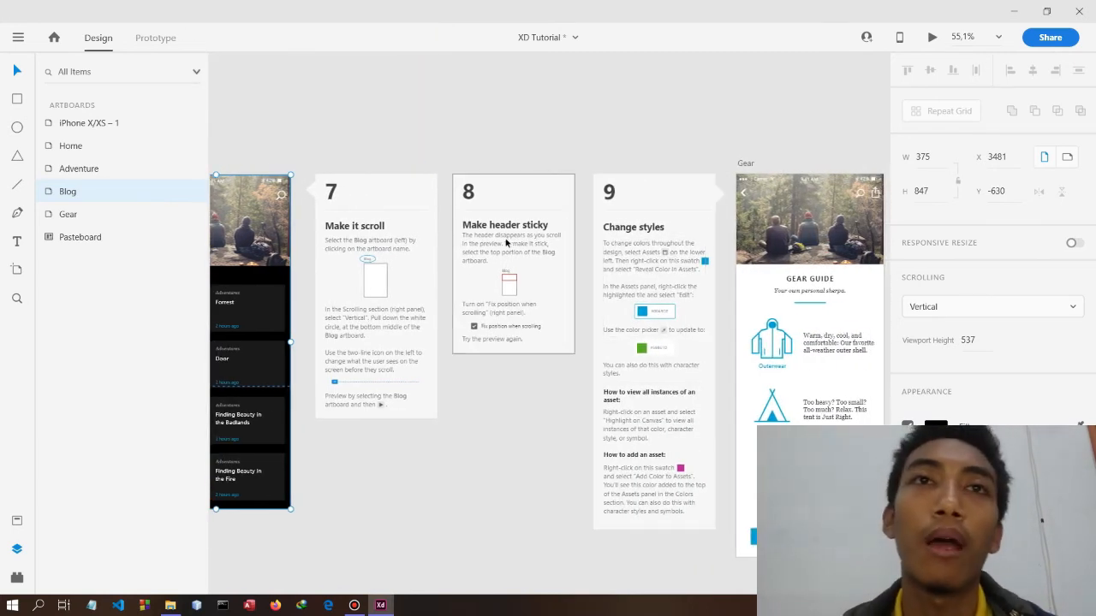
{"action": "scroll", "coordinate": [478, 308], "scroll_direction": "left", "scroll_amount": 6}
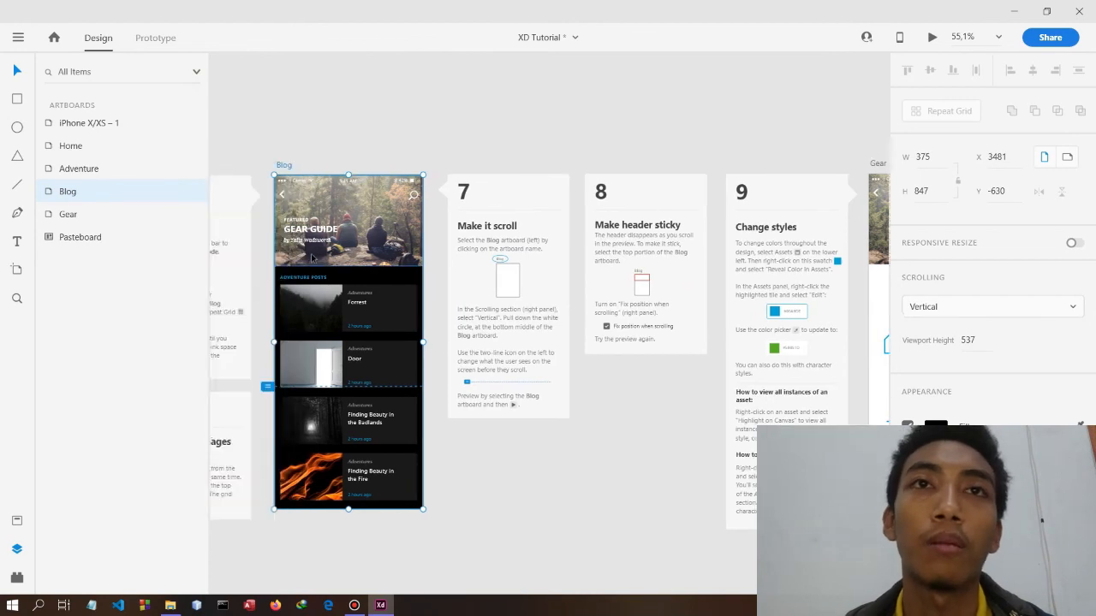
{"action": "left_click", "coordinate": [386, 253]}
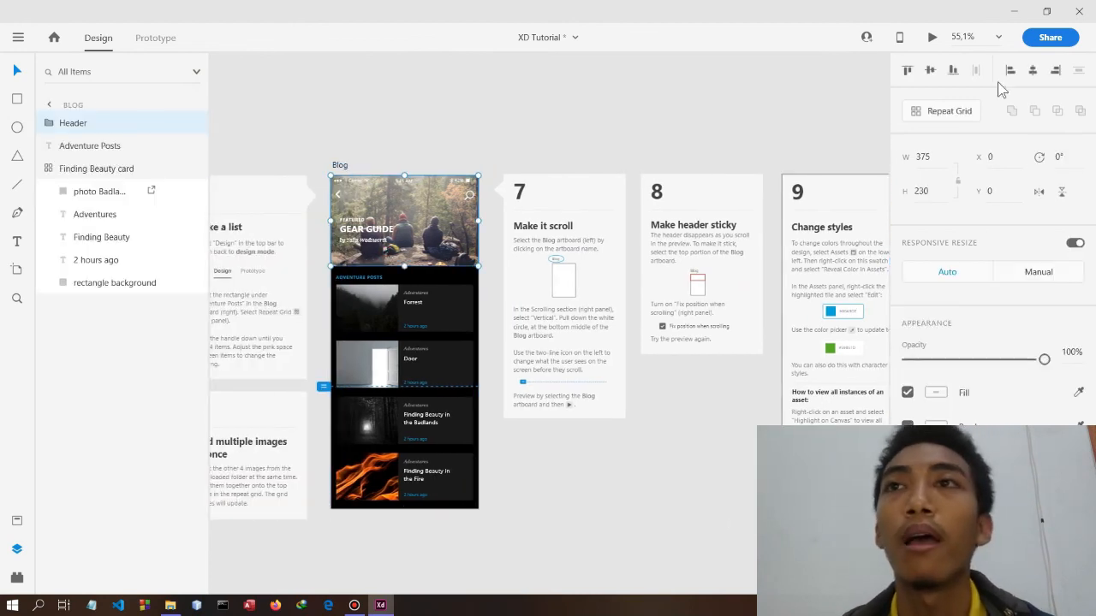
{"action": "left_click", "coordinate": [159, 40]}
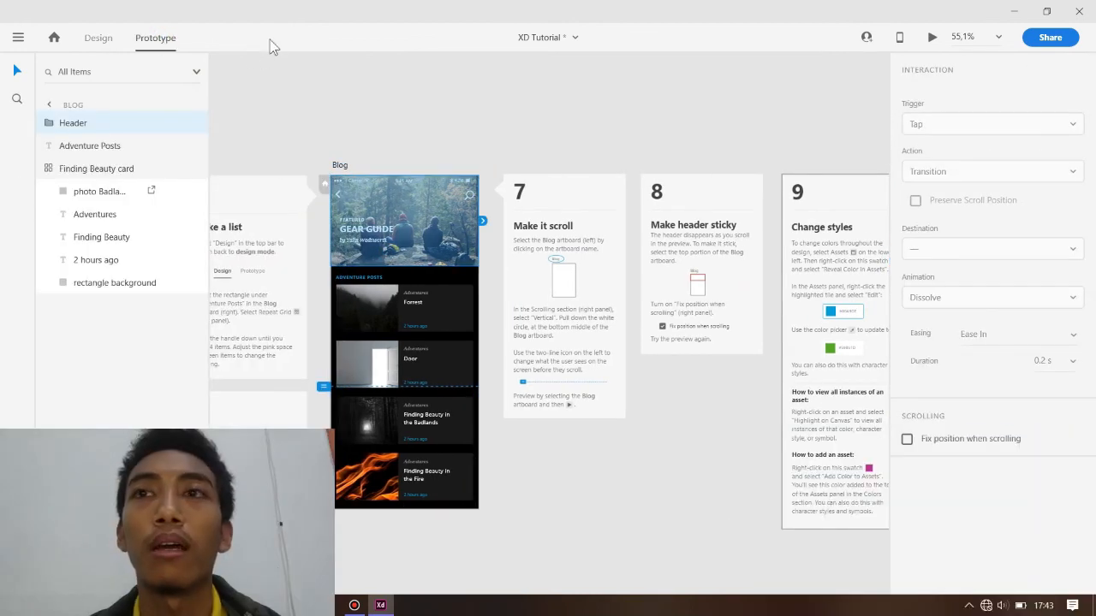
{"action": "left_click", "coordinate": [907, 438]}
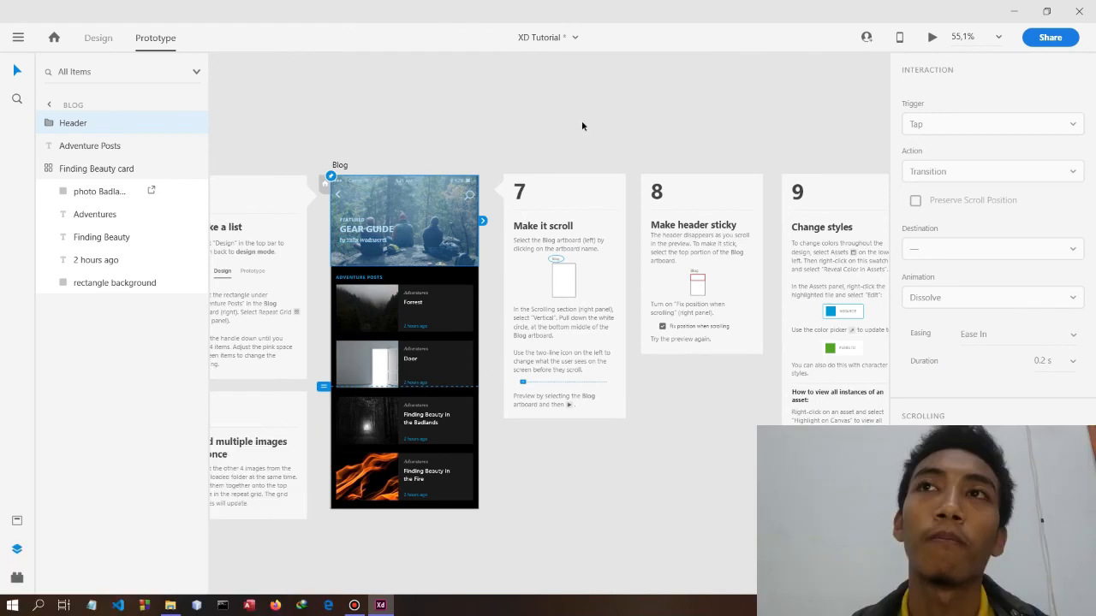
Step: Preview the Blog artboard and scroll through the posts to test the sticky header
{"action": "left_click", "coordinate": [933, 37]}
{"action": "scroll", "coordinate": [341, 295], "scroll_direction": "down", "scroll_amount": 3}
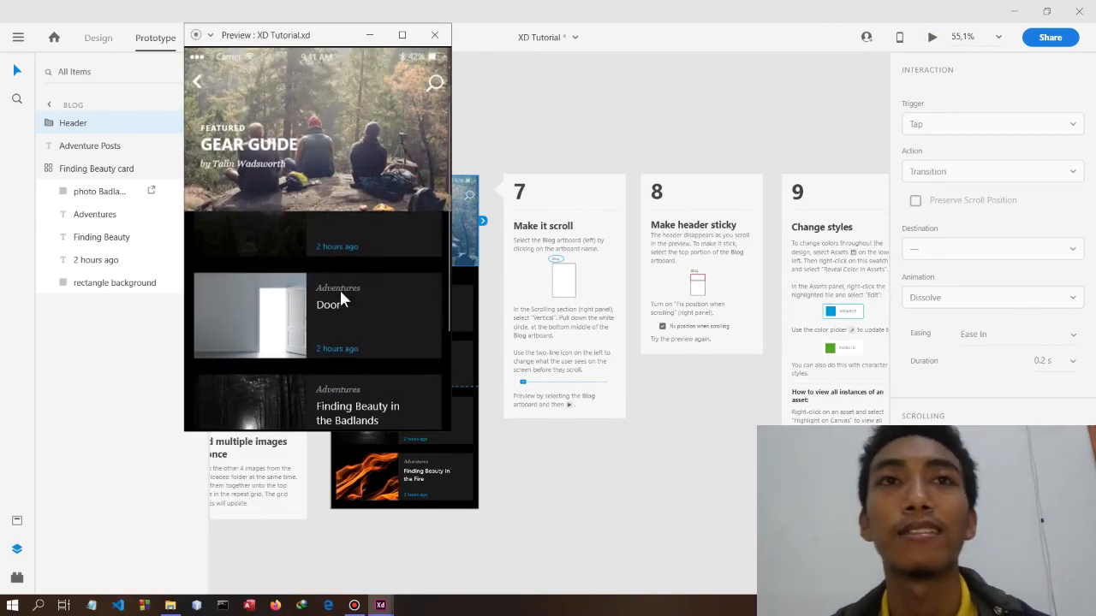
{"action": "scroll", "coordinate": [341, 297], "scroll_direction": "down", "scroll_amount": 3}
{"action": "scroll", "coordinate": [341, 297], "scroll_direction": "up", "scroll_amount": 5}
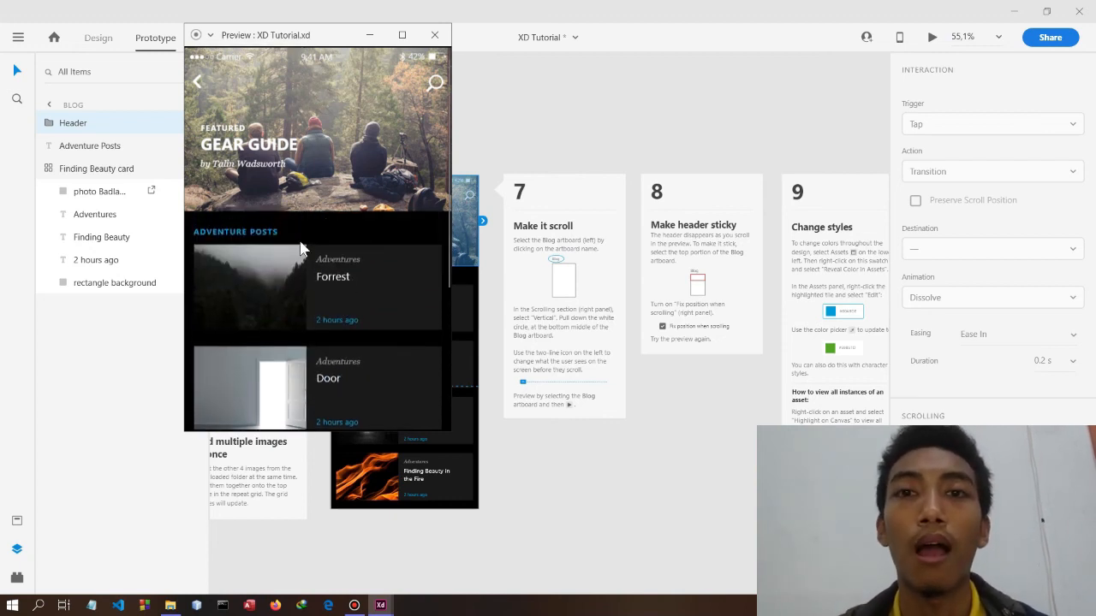
{"action": "left_click", "coordinate": [276, 234]}
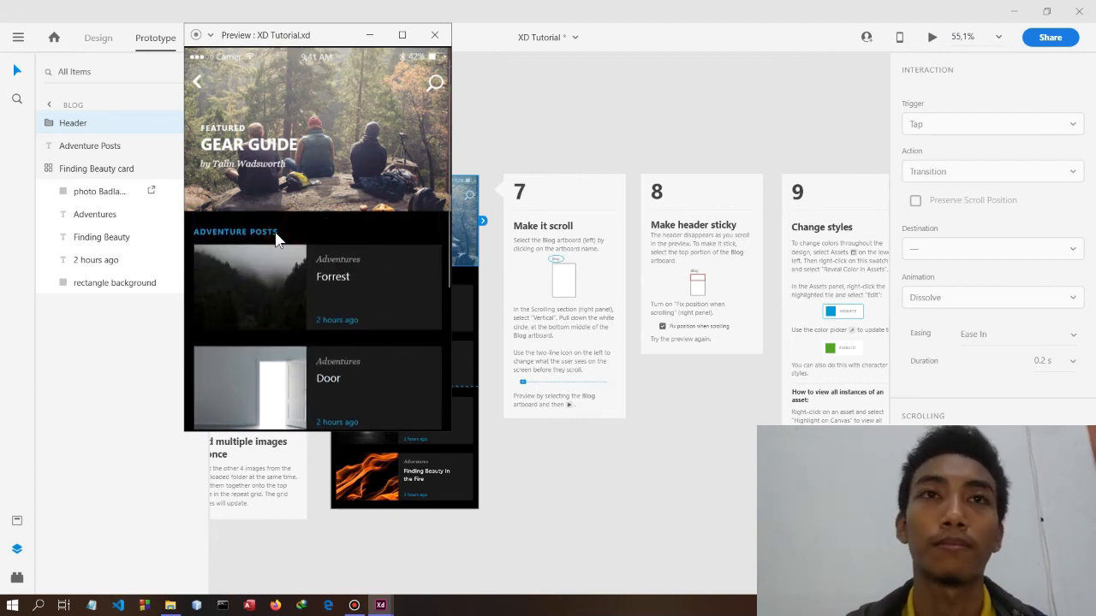
Step: Scroll the previewed Blog posts beneath the fixed header once more and leave the preview
{"action": "scroll", "coordinate": [276, 239], "scroll_direction": "down", "scroll_amount": 2}
{"action": "scroll", "coordinate": [276, 238], "scroll_direction": "up", "scroll_amount": 2}
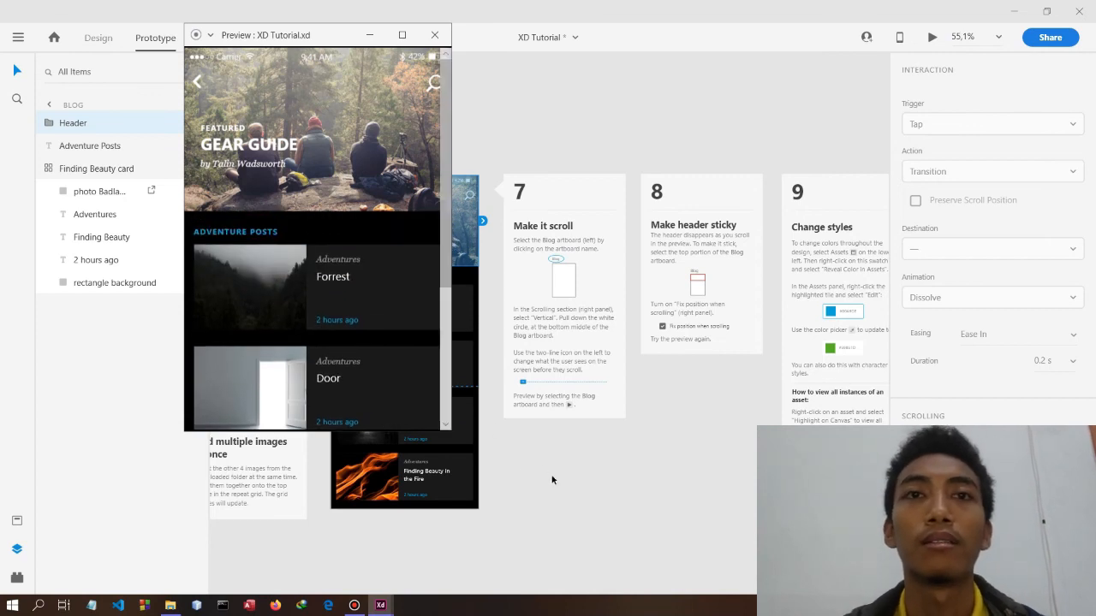
{"action": "scroll", "coordinate": [392, 395], "scroll_direction": "down", "scroll_amount": 4}
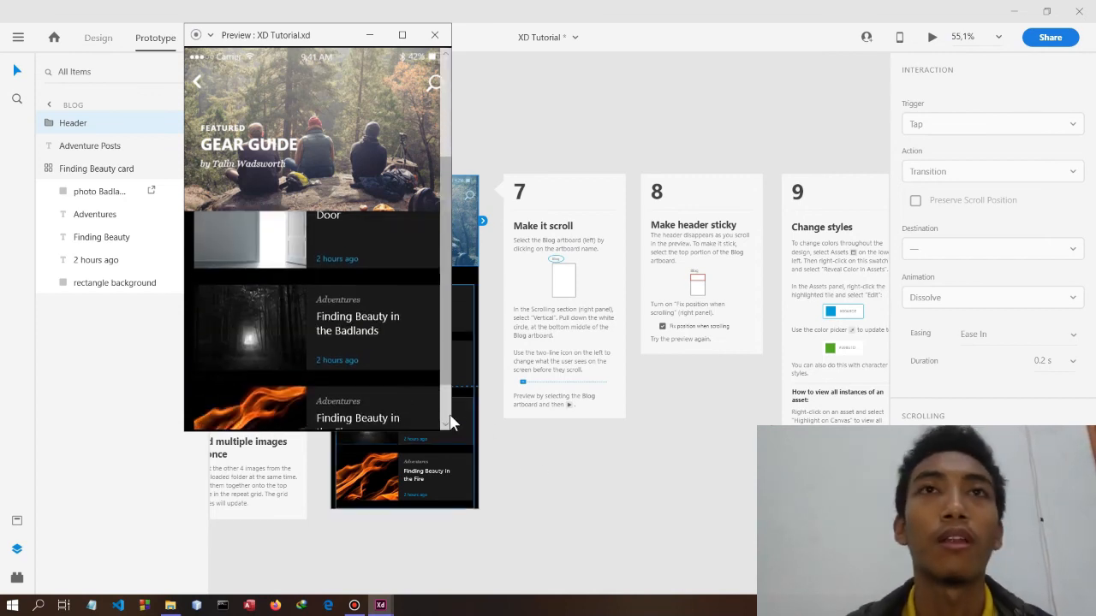
{"action": "left_click", "coordinate": [574, 483]}
{"action": "left_click", "coordinate": [460, 258]}
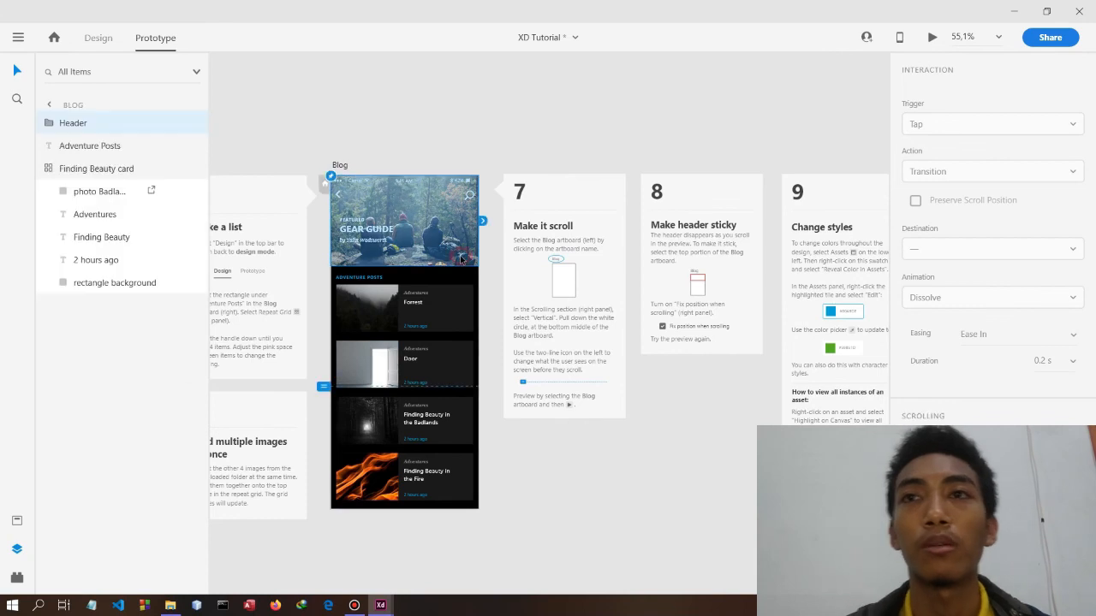
Step: Switch to design mode and bring the Change styles instructions of tutorial step 9 into view beside the Gear artboard
{"action": "left_click", "coordinate": [109, 43]}
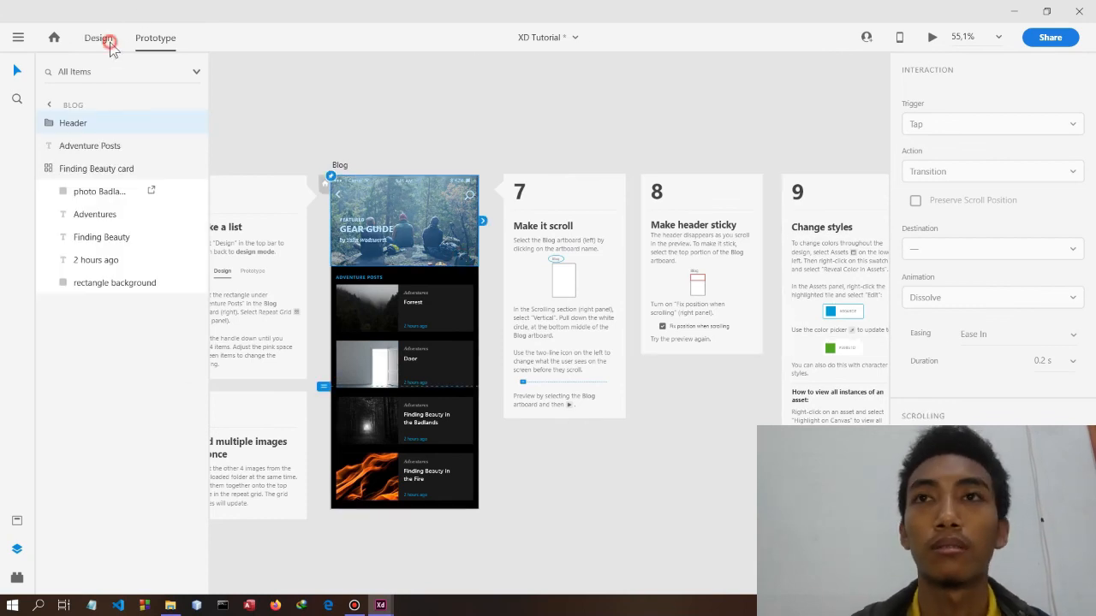
{"action": "scroll", "coordinate": [616, 272], "scroll_direction": "right", "scroll_amount": 1}
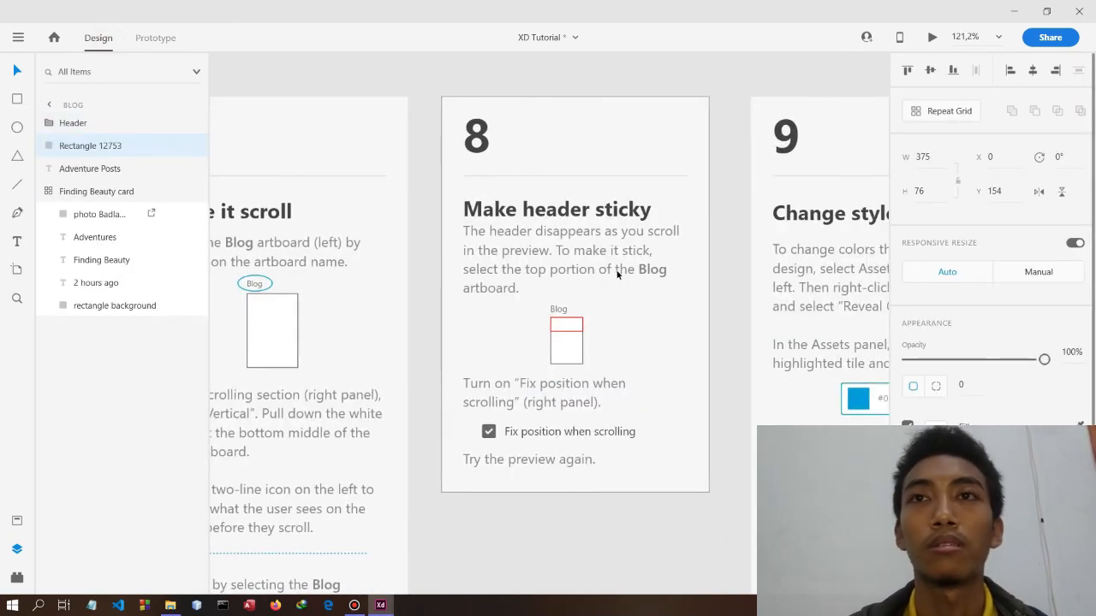
{"action": "scroll", "coordinate": [616, 272], "scroll_direction": "down", "scroll_amount": 3}
{"action": "scroll", "coordinate": [617, 274], "scroll_direction": "right", "scroll_amount": 2}
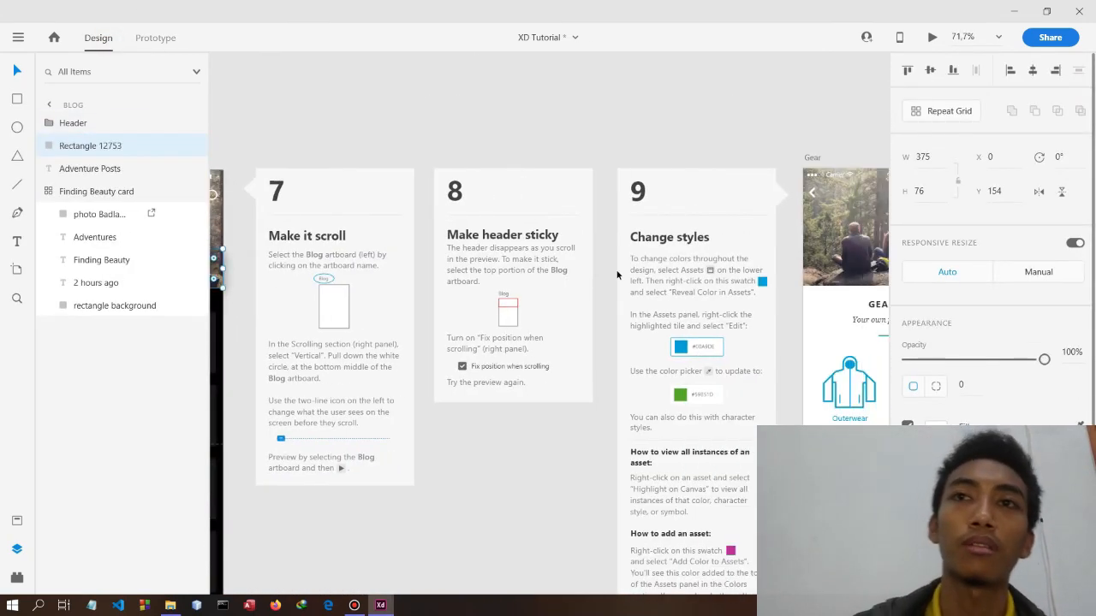
{"action": "scroll", "coordinate": [617, 274], "scroll_direction": "right", "scroll_amount": 3}
{"action": "scroll", "coordinate": [617, 274], "scroll_direction": "down", "scroll_amount": 2}
{"action": "scroll", "coordinate": [616, 274], "scroll_direction": "right", "scroll_amount": 2}
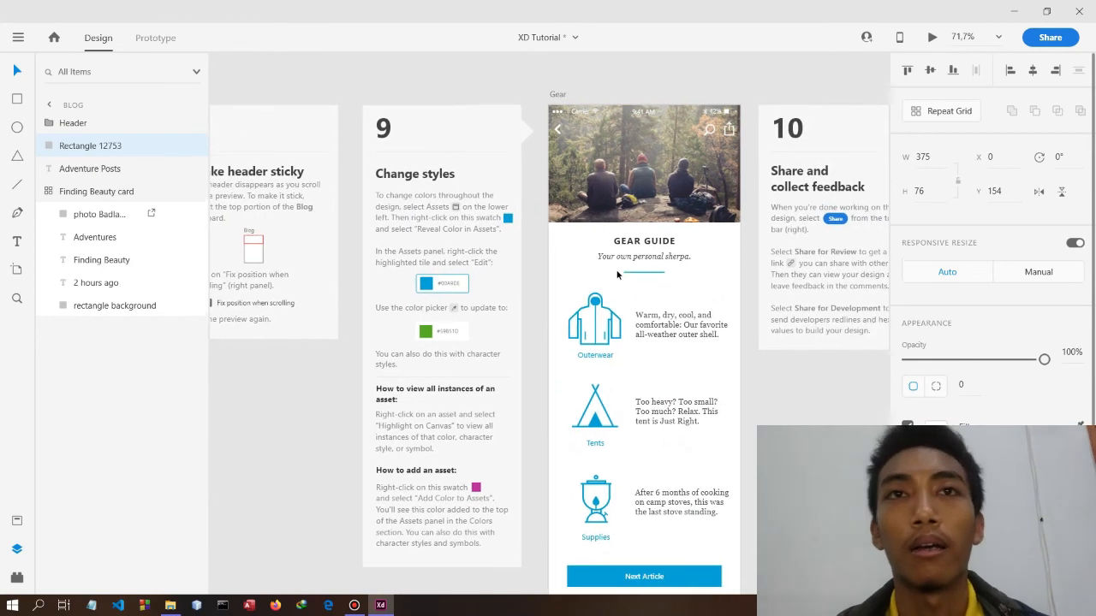
{"action": "scroll", "coordinate": [617, 274], "scroll_direction": "down", "scroll_amount": 1}
{"action": "scroll", "coordinate": [617, 274], "scroll_direction": "right", "scroll_amount": 2}
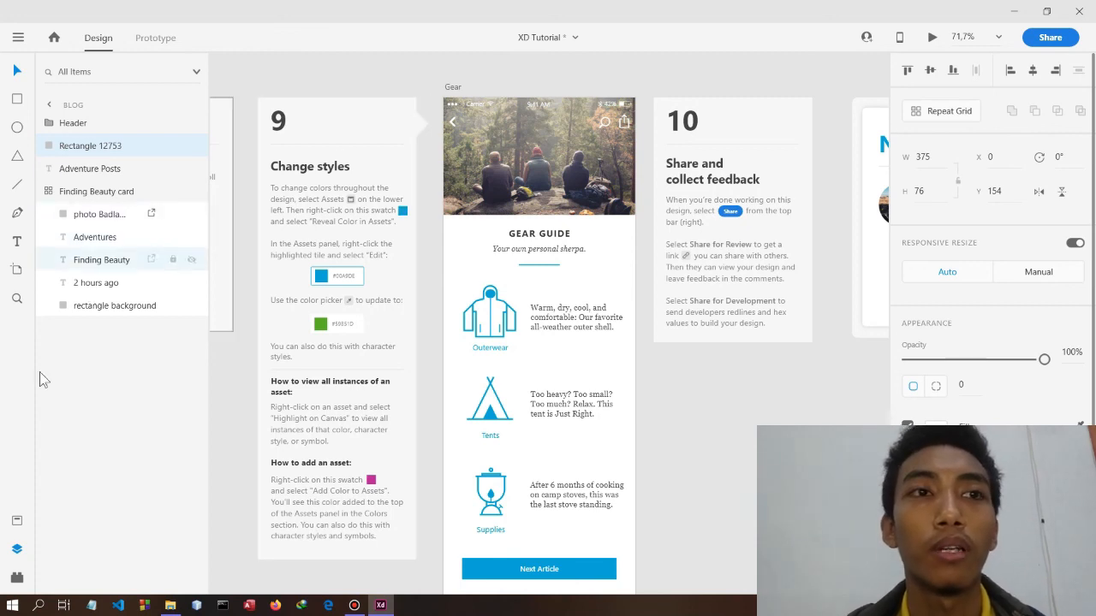
Step: Change the blue #00A9DE colour asset to #59B51D by sampling the green swatch in tutorial step 9
{"action": "left_click", "coordinate": [16, 521]}
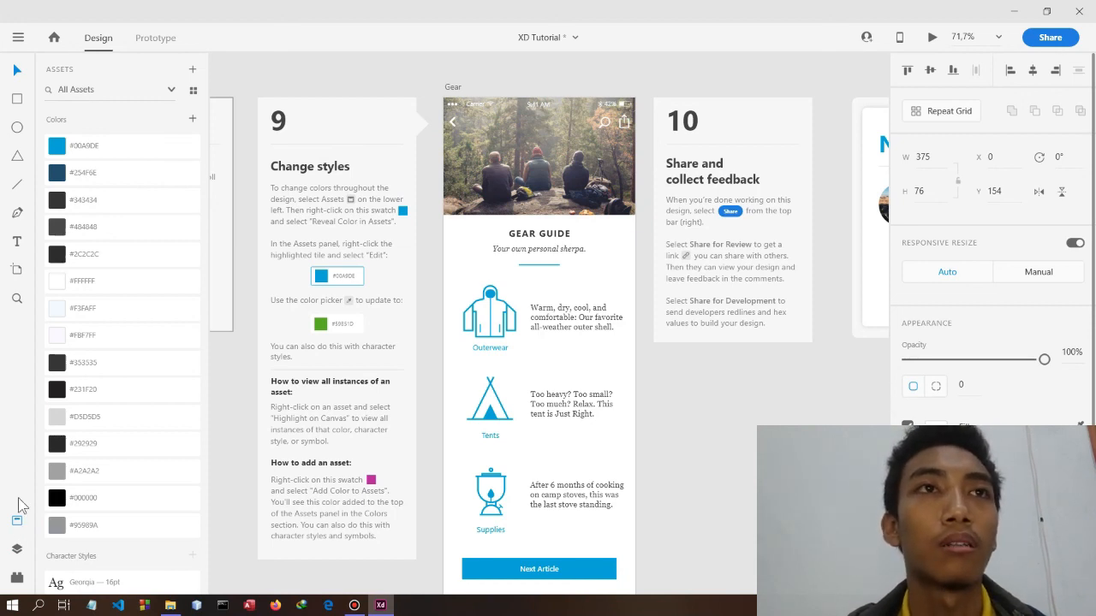
{"action": "right_click", "coordinate": [109, 147]}
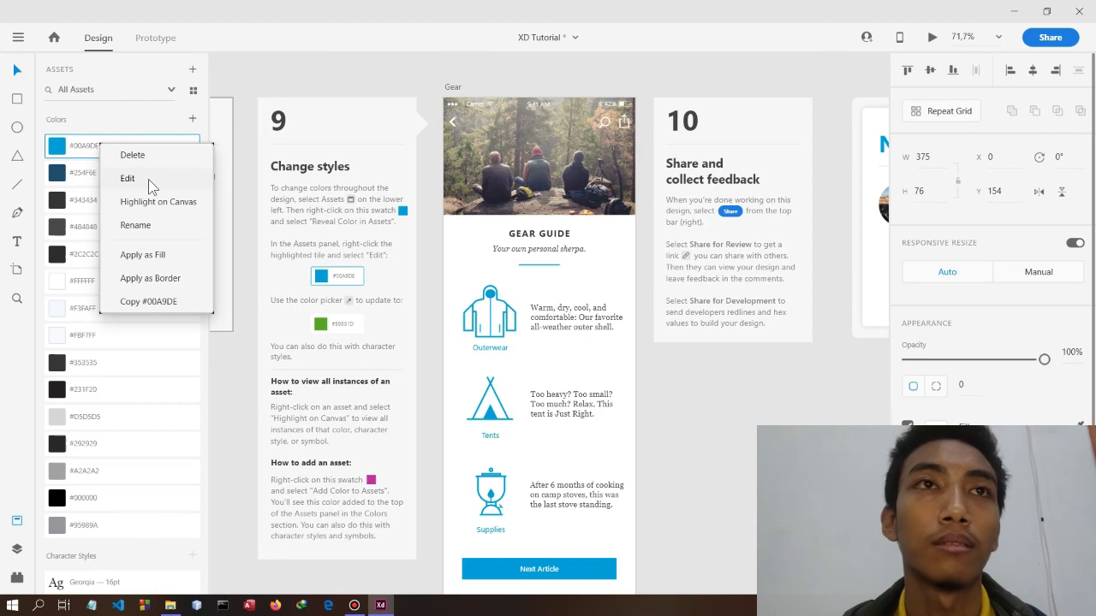
{"action": "left_click", "coordinate": [127, 178]}
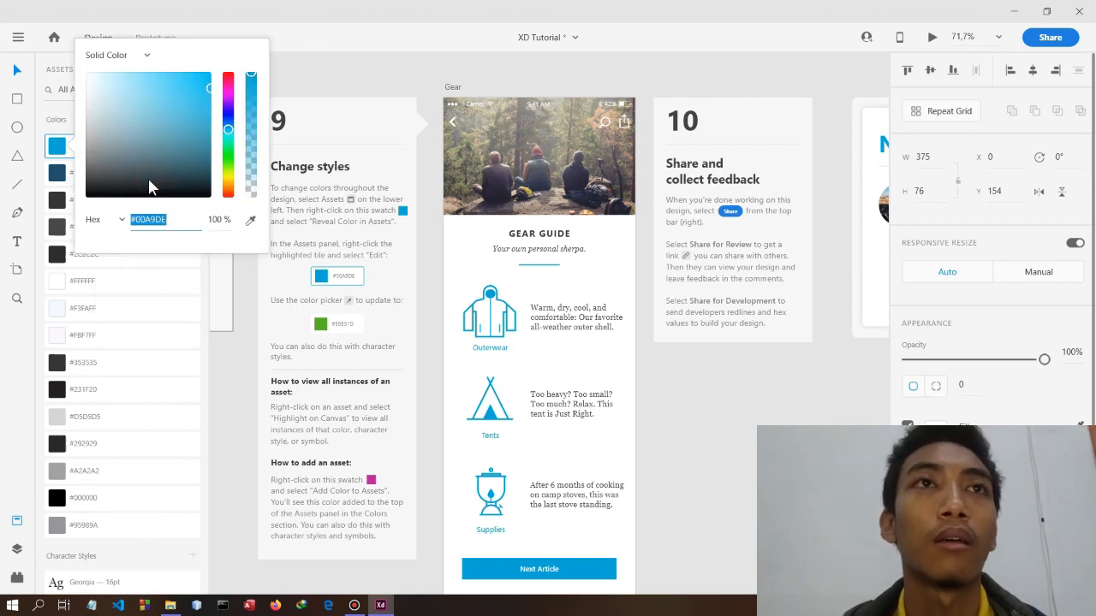
{"action": "left_click", "coordinate": [249, 220]}
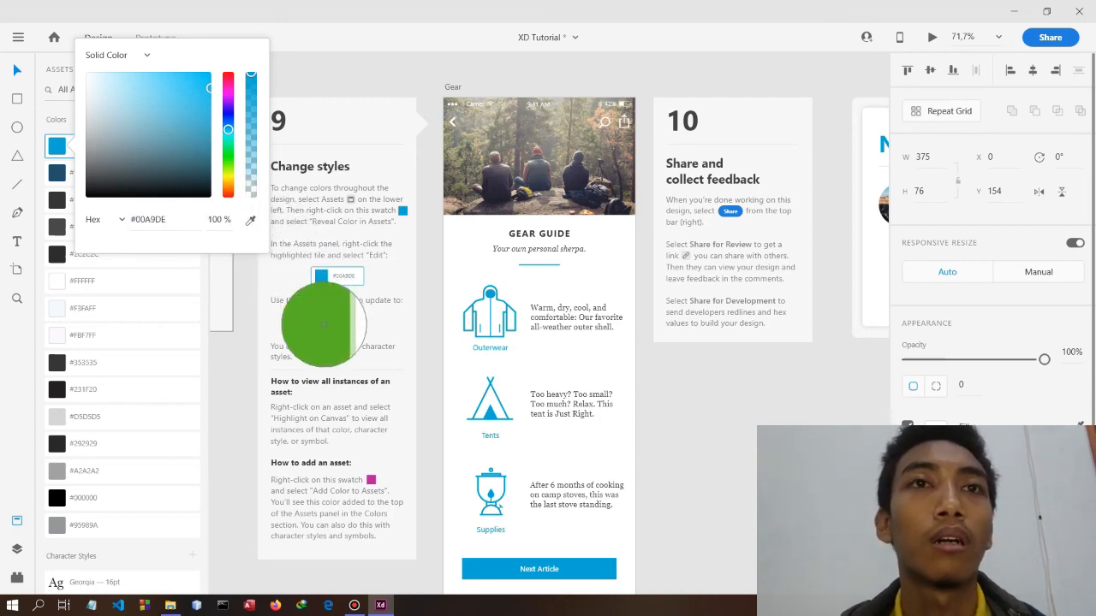
{"action": "left_click", "coordinate": [320, 324]}
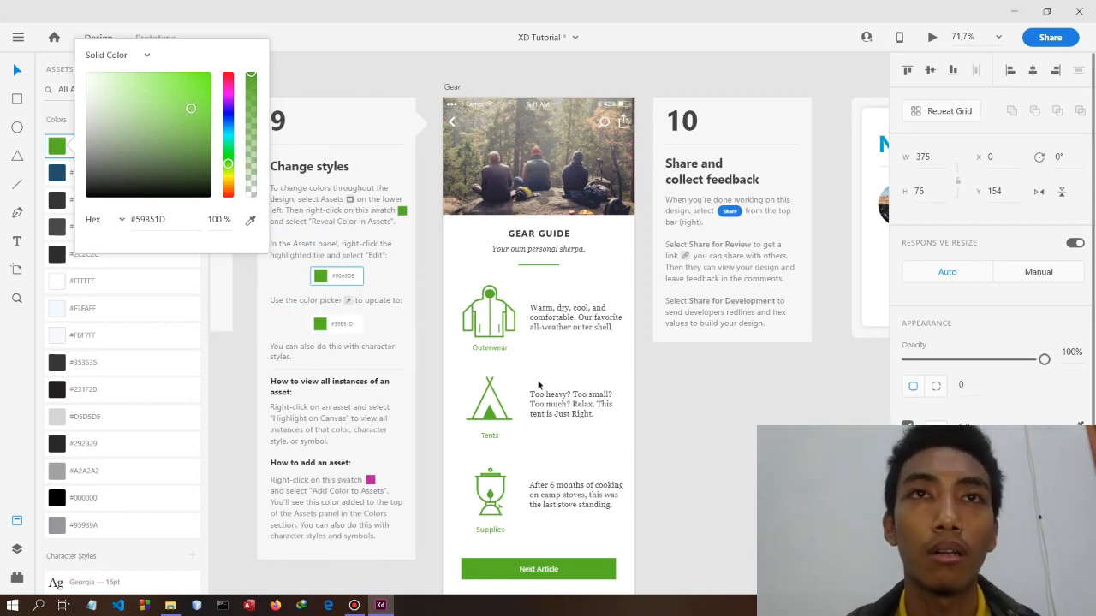
{"action": "scroll", "coordinate": [538, 386], "scroll_direction": "right", "scroll_amount": 2}
{"action": "scroll", "coordinate": [537, 386], "scroll_direction": "right", "scroll_amount": 5}
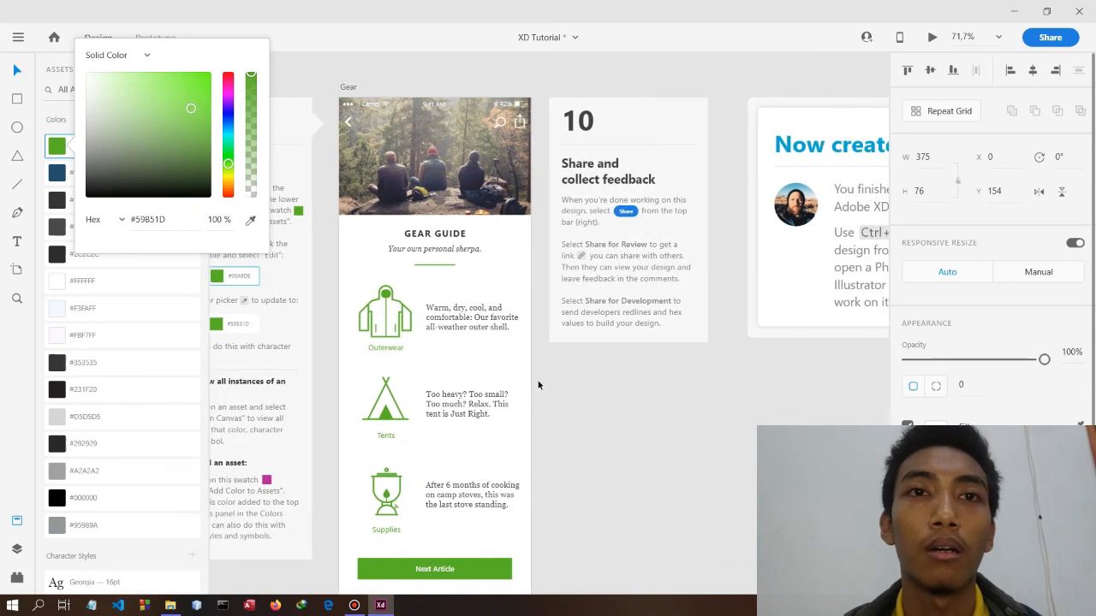
{"action": "scroll", "coordinate": [538, 385], "scroll_direction": "right", "scroll_amount": 4}
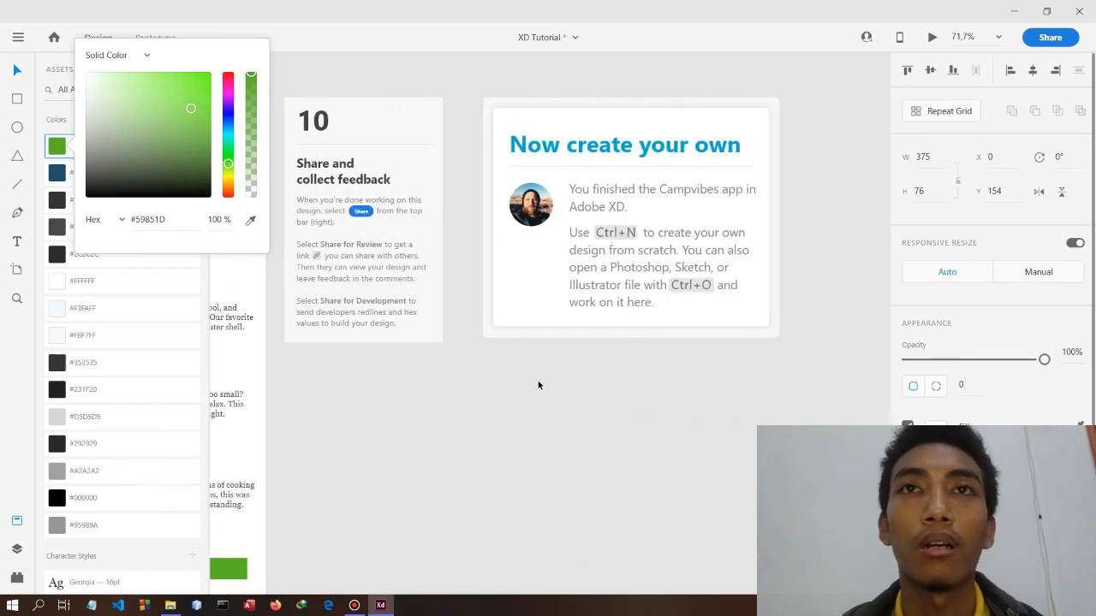
{"action": "left_click", "coordinate": [379, 431]}
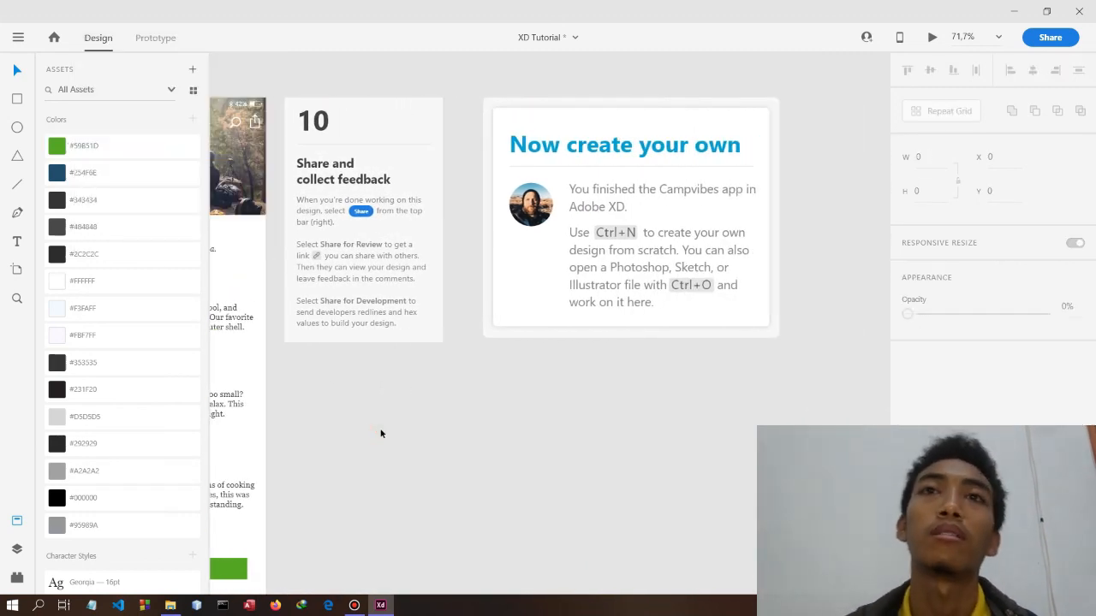
Step: Preview the Gear artboard to check its recoloured icons and button, and close the preview
{"action": "scroll", "coordinate": [379, 430], "scroll_direction": "left", "scroll_amount": 7}
{"action": "left_click", "coordinate": [453, 184]}
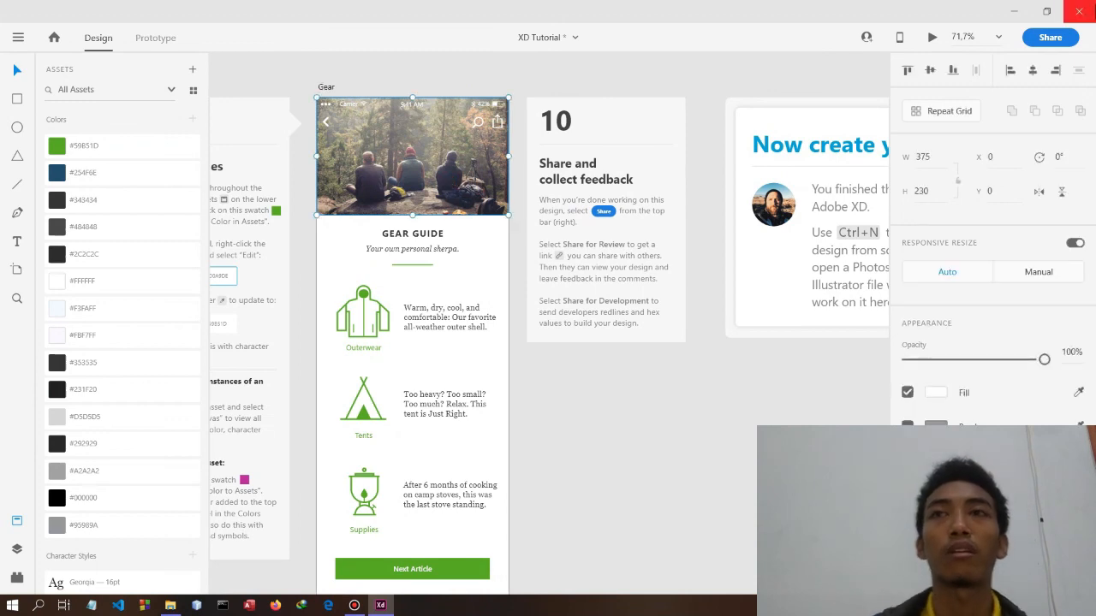
{"action": "left_click", "coordinate": [930, 38]}
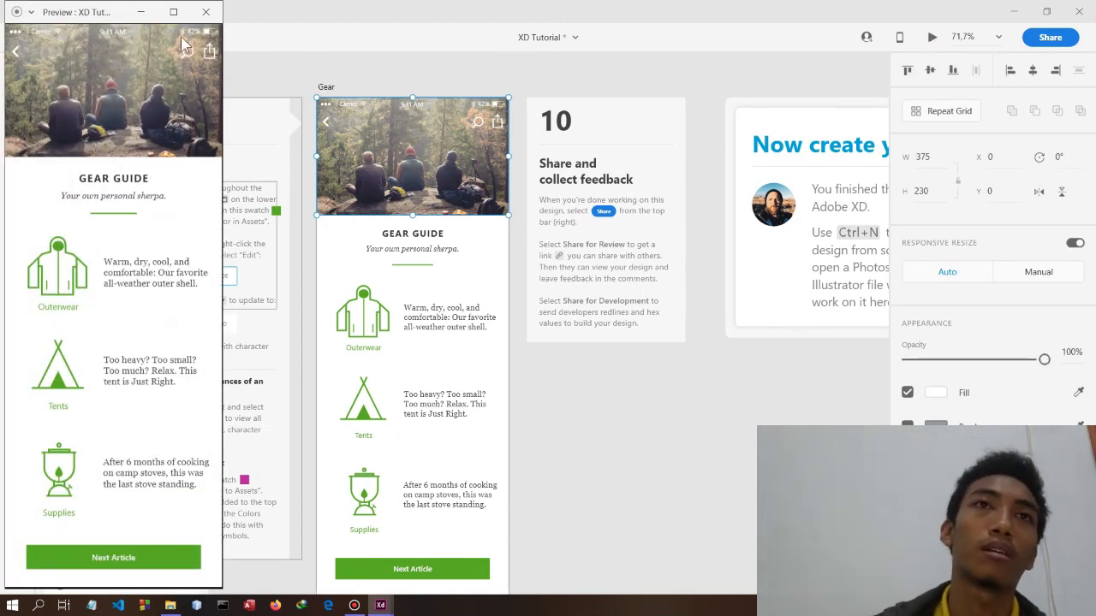
{"action": "left_click", "coordinate": [206, 12]}
{"action": "scroll", "coordinate": [536, 238], "scroll_direction": "left", "scroll_amount": 5}
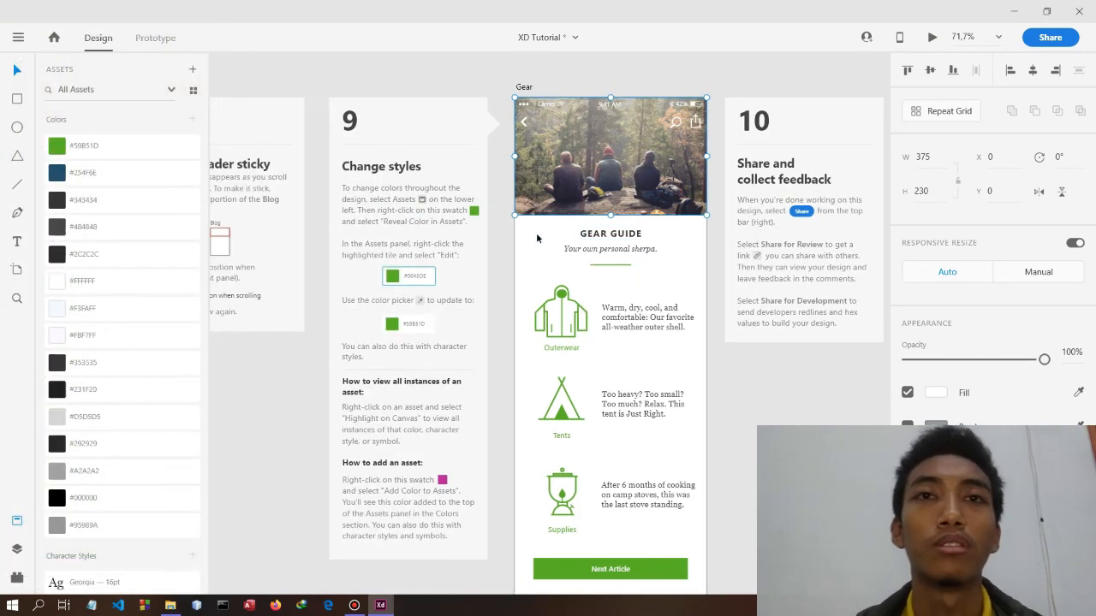
{"action": "scroll", "coordinate": [537, 238], "scroll_direction": "right", "scroll_amount": 3}
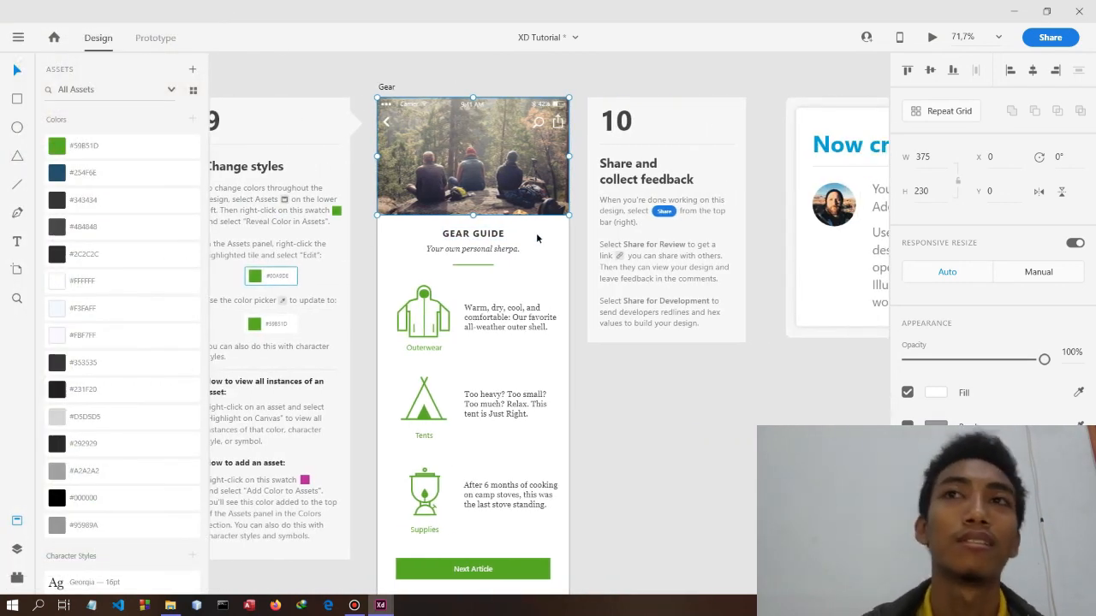